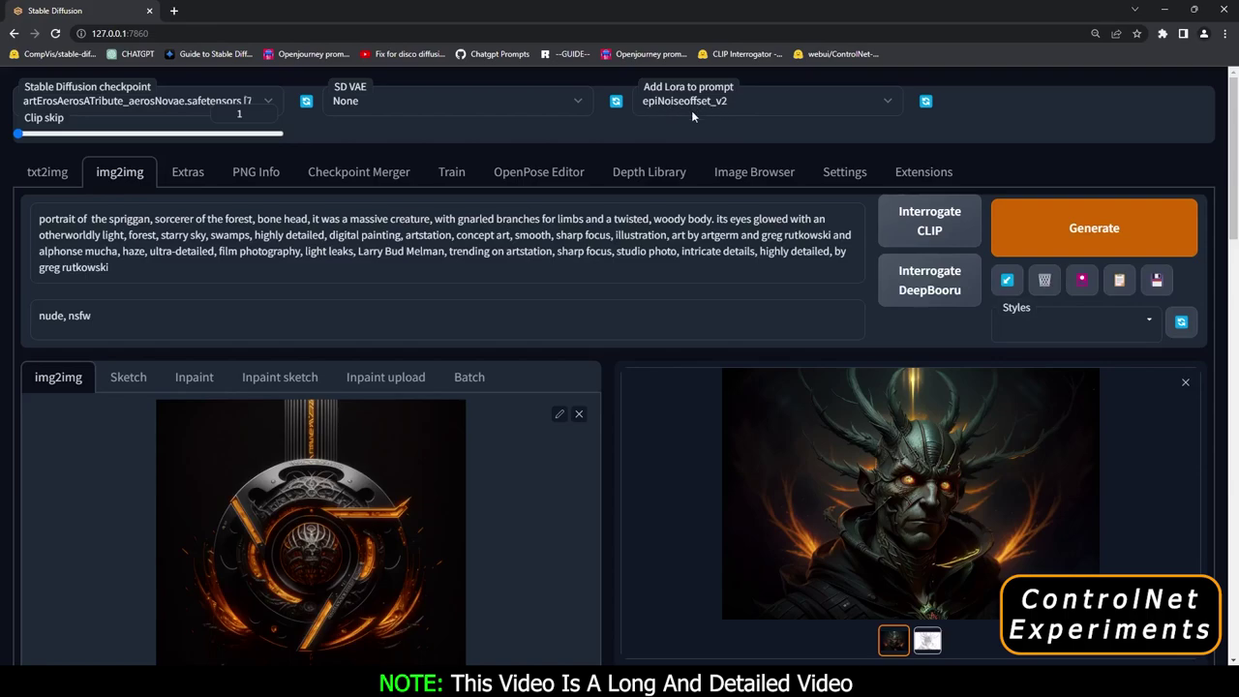
Step: Review the img2img source image, generation settings and the configuration of both ControlNet models, including the canny preprocessor and model
{"action": "scroll", "coordinate": [484, 242], "scroll_direction": "down", "scroll_amount": 2}
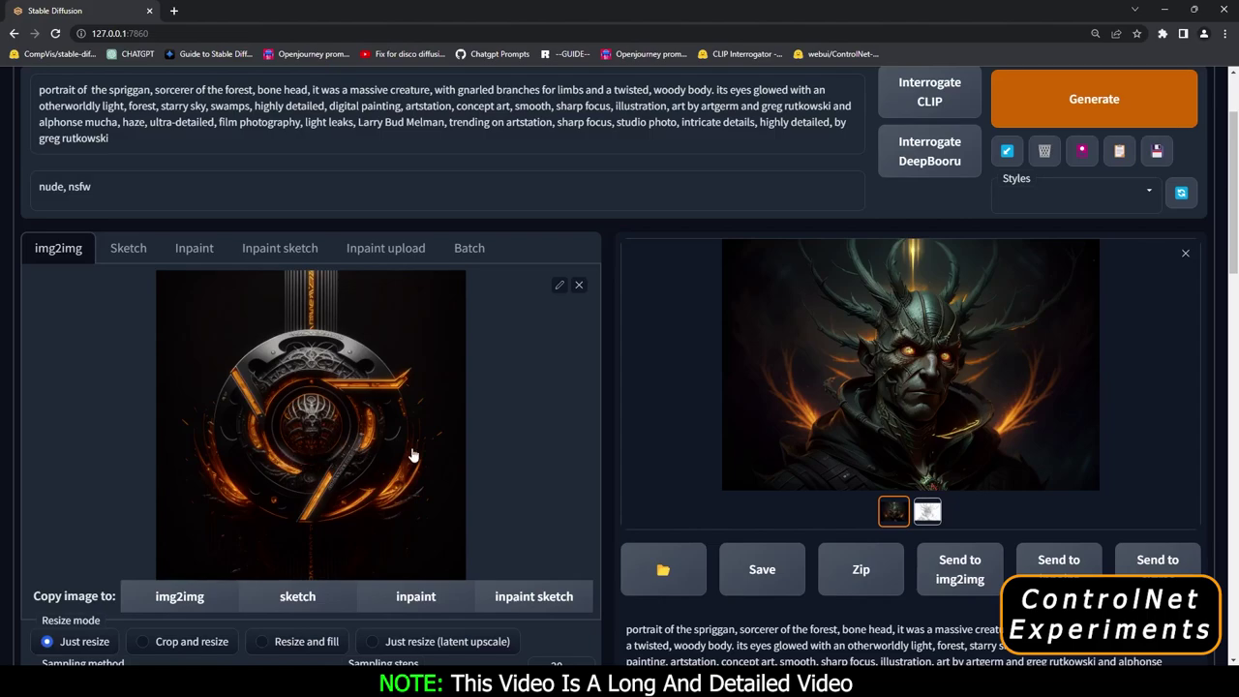
{"action": "left_click_drag", "start_coordinate": [1233, 248], "coordinate": [1214, 363]}
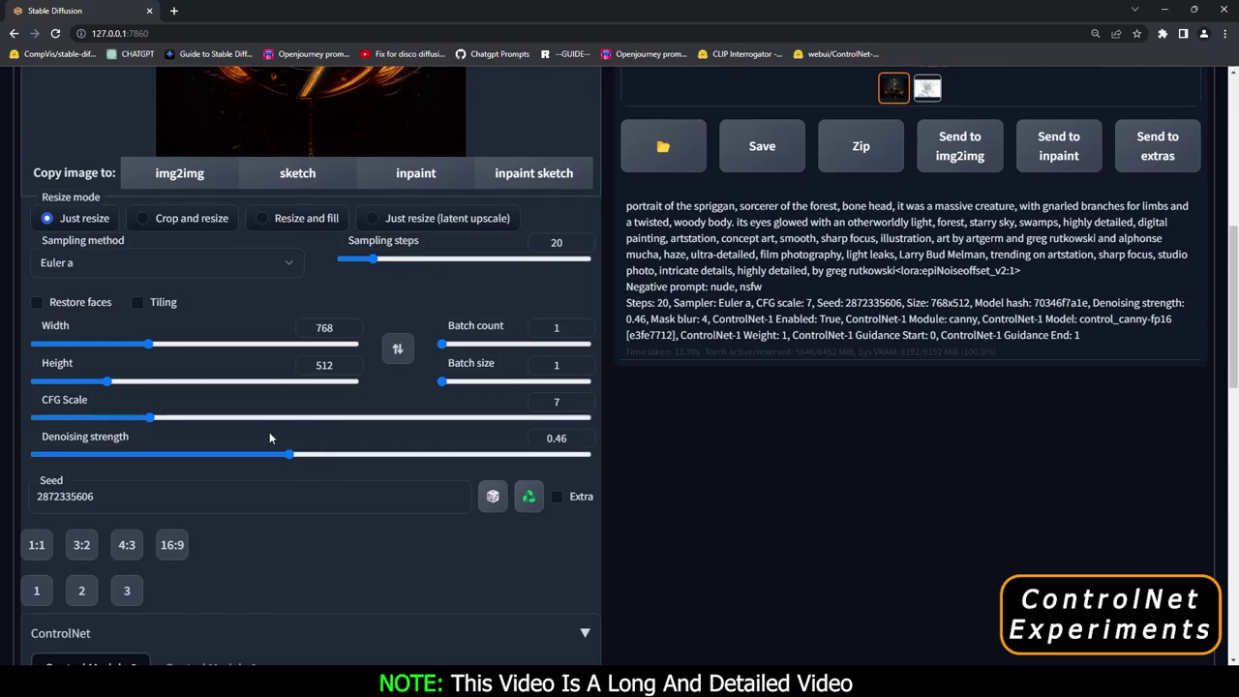
{"action": "scroll", "coordinate": [284, 428], "scroll_direction": "up", "scroll_amount": 5}
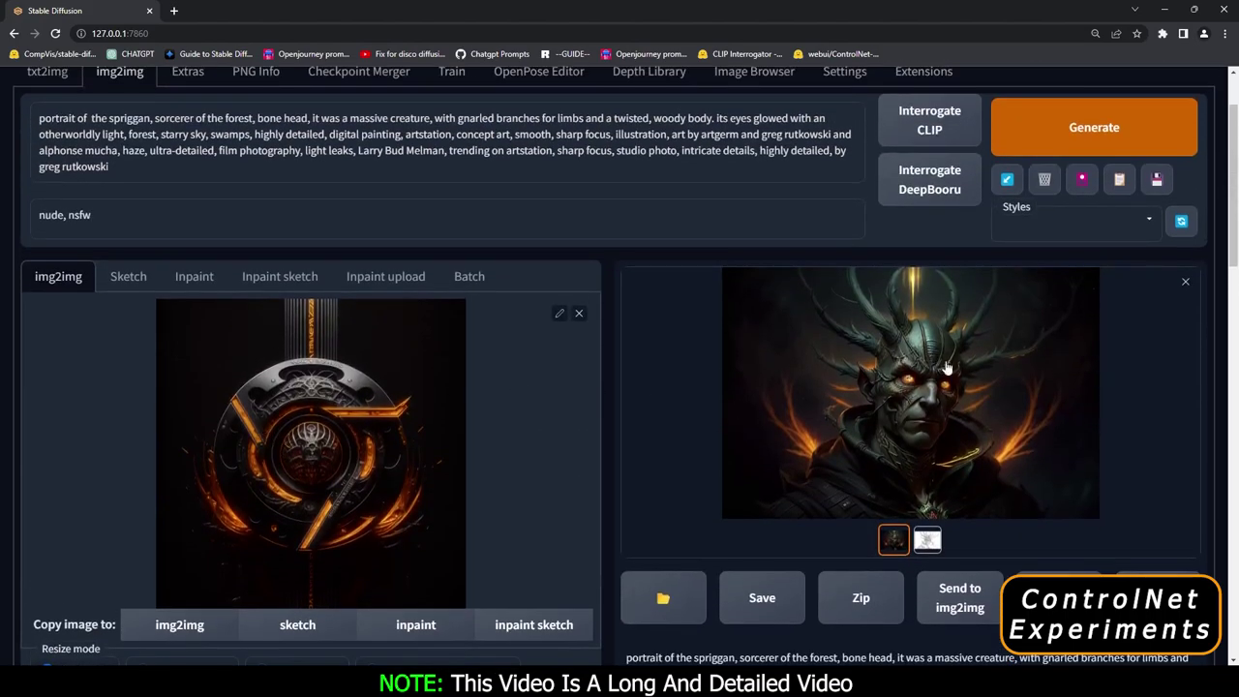
{"action": "scroll", "coordinate": [445, 462], "scroll_direction": "down", "scroll_amount": 4}
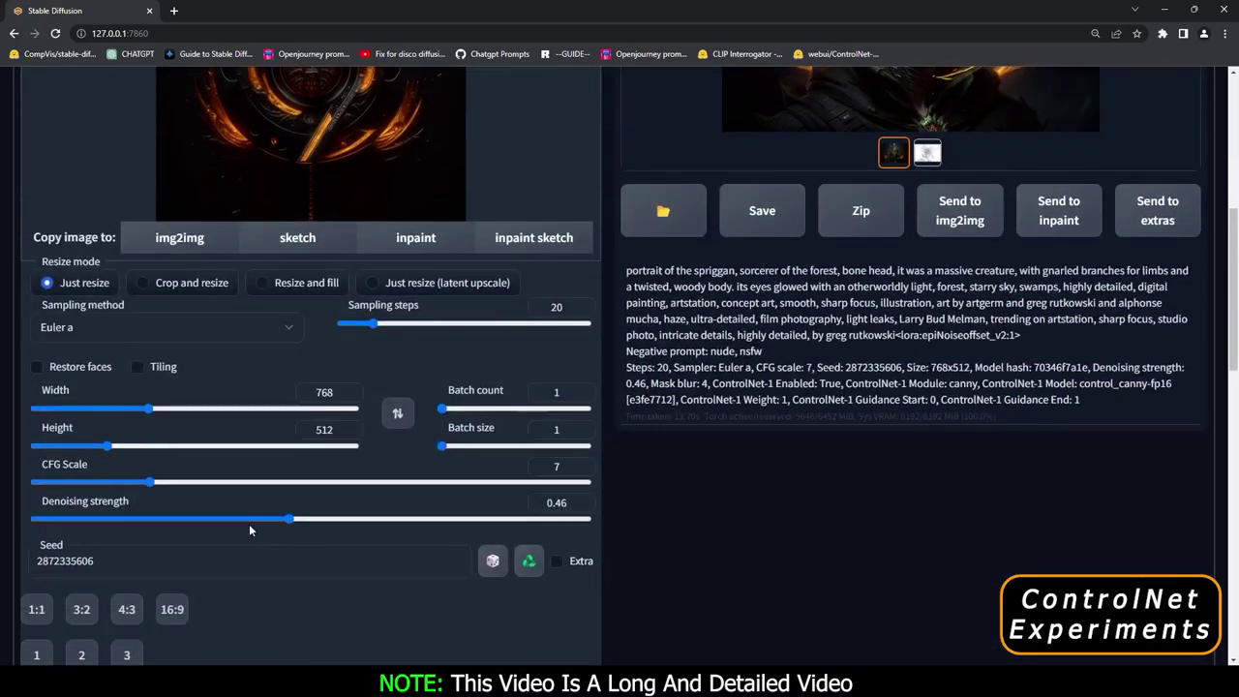
{"action": "scroll", "coordinate": [248, 527], "scroll_direction": "down", "scroll_amount": 2}
{"action": "scroll", "coordinate": [249, 523], "scroll_direction": "down", "scroll_amount": 4}
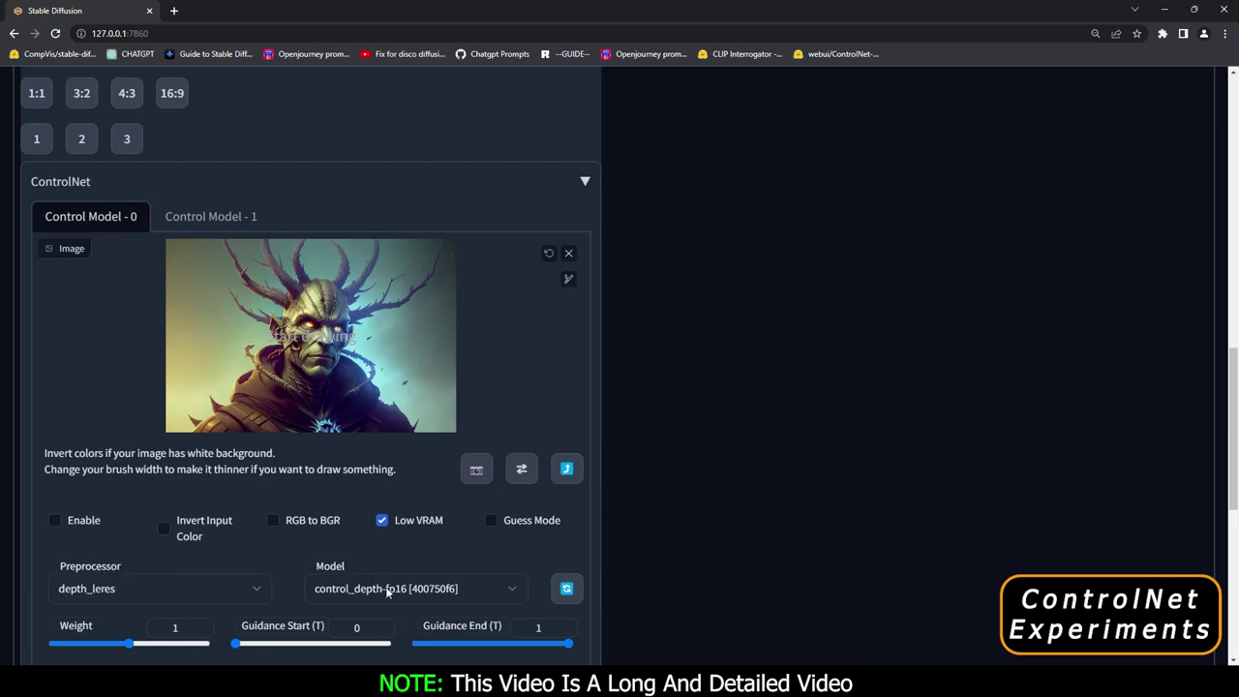
{"action": "left_click", "coordinate": [208, 223]}
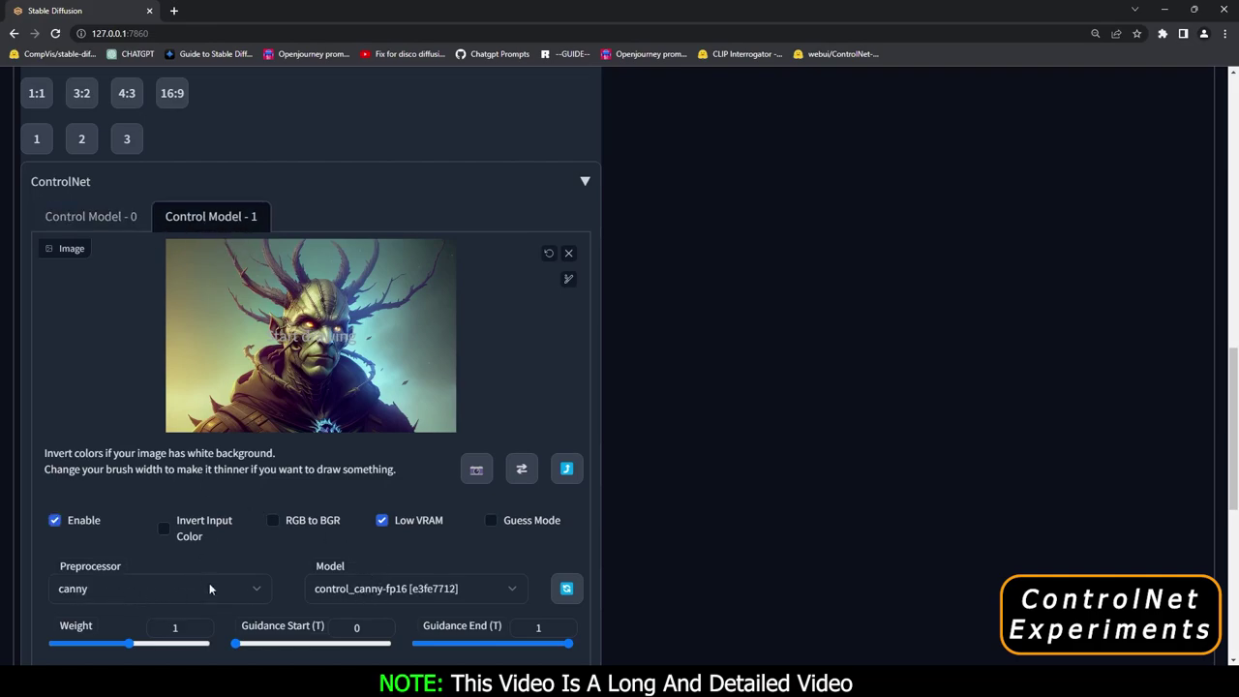
{"action": "scroll", "coordinate": [234, 543], "scroll_direction": "down", "scroll_amount": 2}
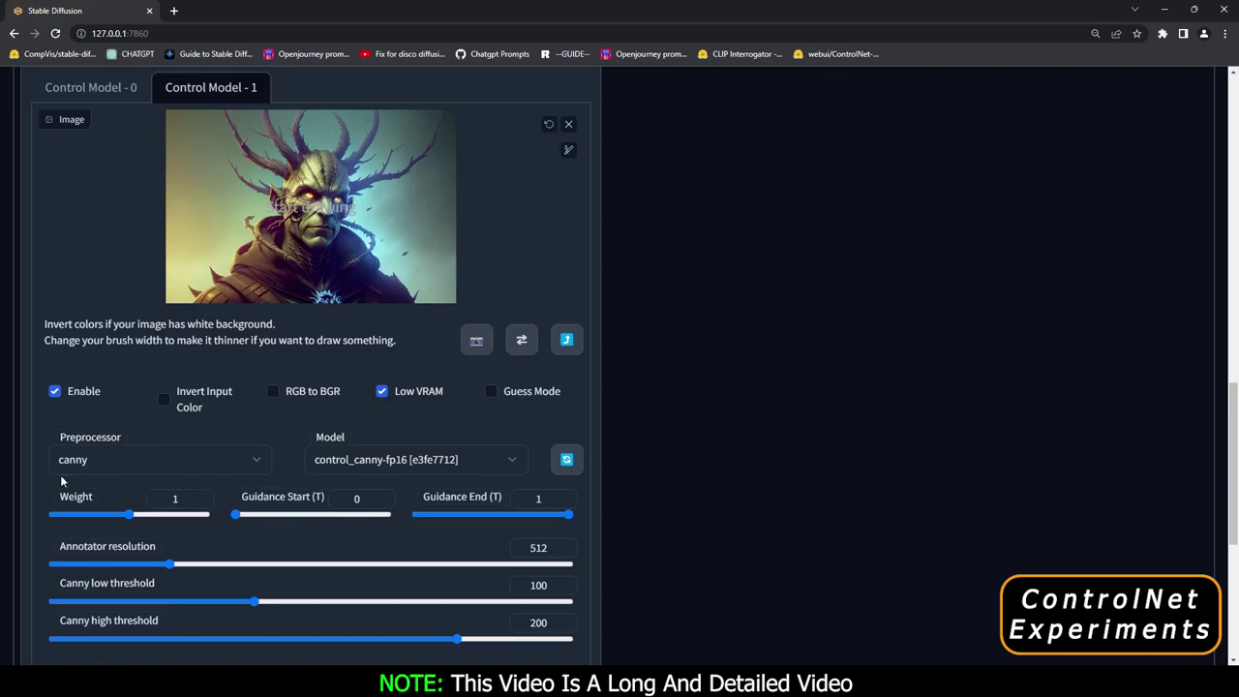
{"action": "scroll", "coordinate": [274, 474], "scroll_direction": "up", "scroll_amount": 15}
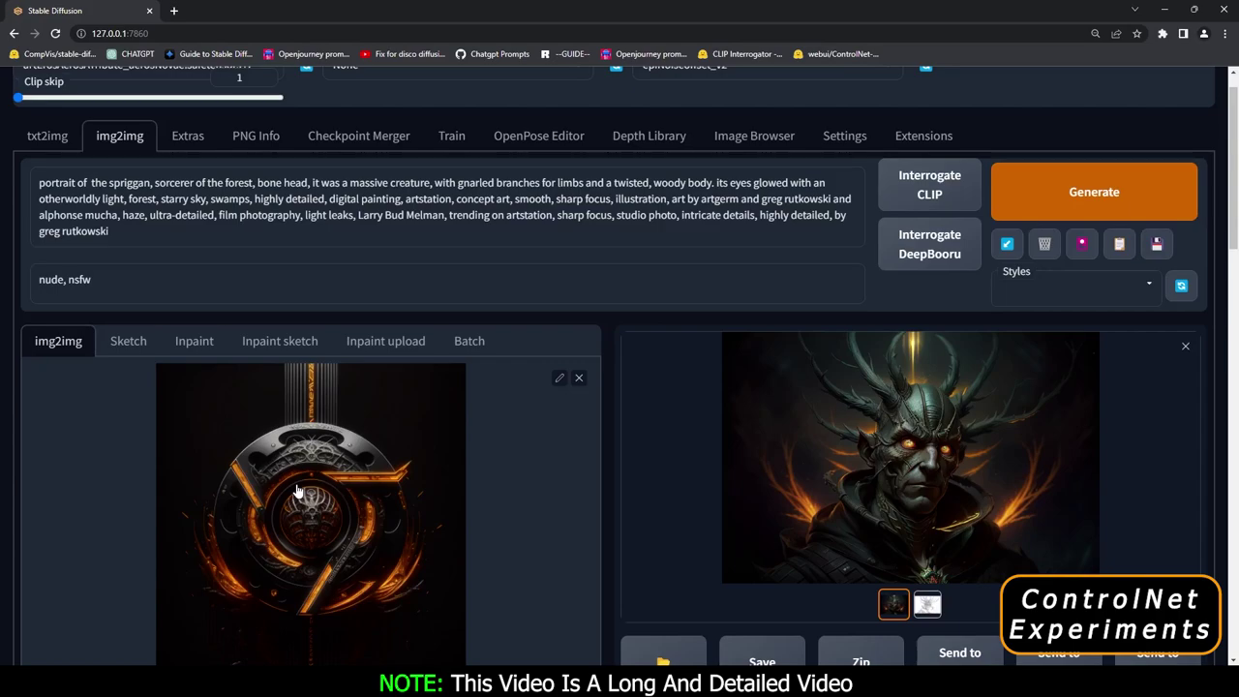
{"action": "scroll", "coordinate": [629, 407], "scroll_direction": "up", "scroll_amount": 1}
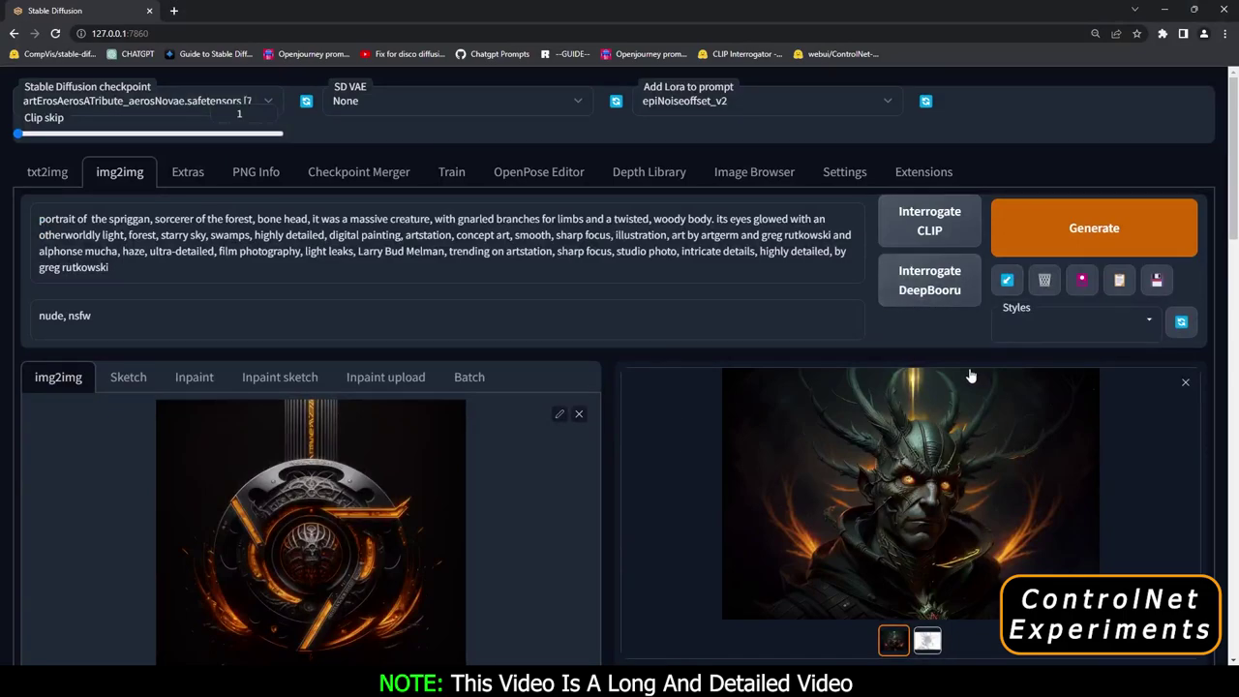
Step: View the generated image enlarged, compare it with the original portrait in the image viewer, and check its canny edge map
{"action": "left_click", "coordinate": [924, 493]}
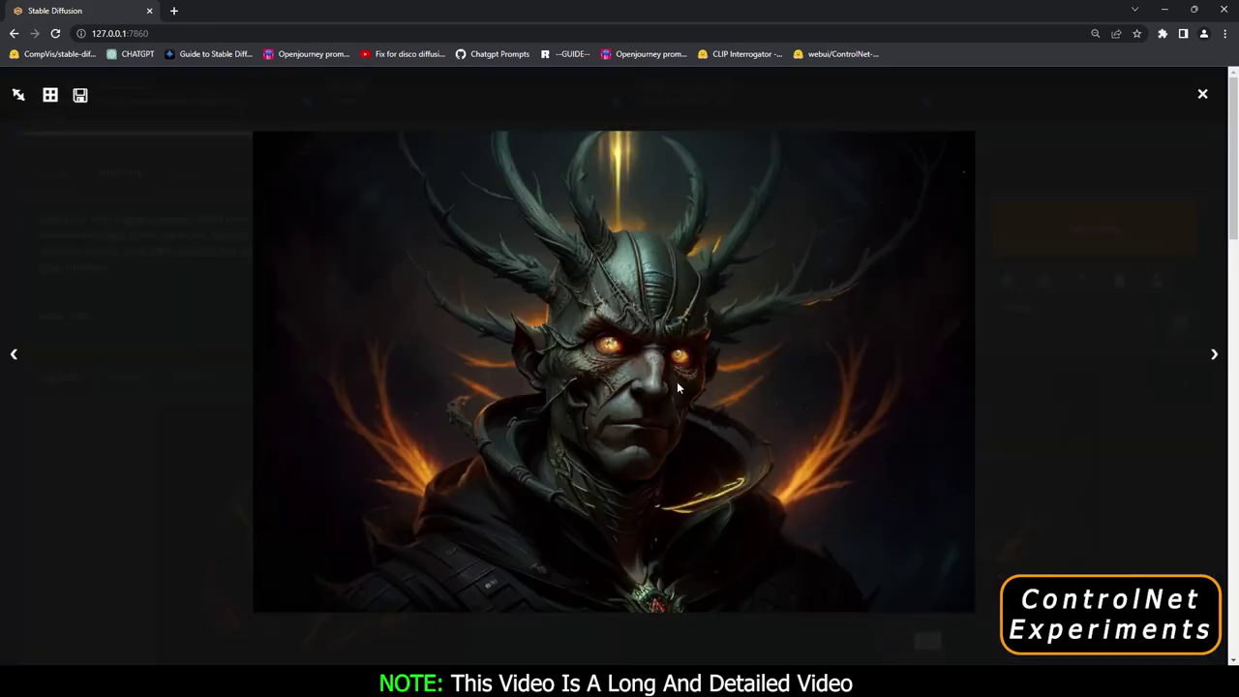
{"action": "left_click", "coordinate": [1092, 481]}
{"action": "key", "text": "alt+Tab"}
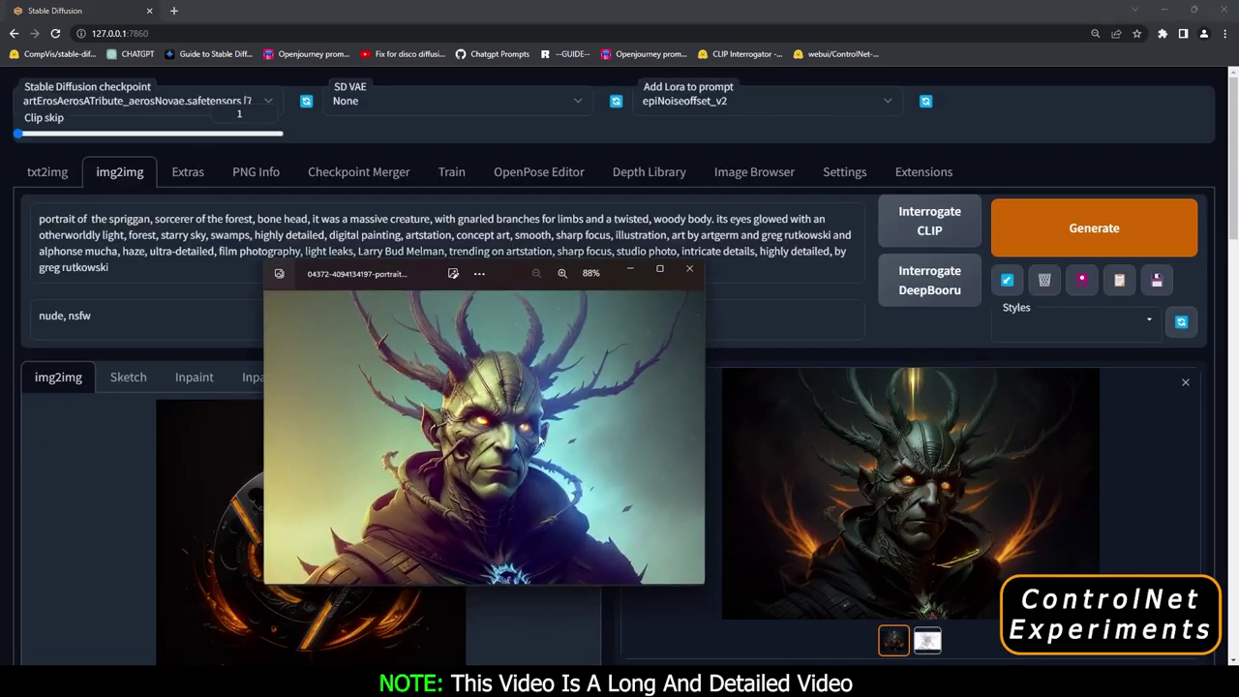
{"action": "left_click_drag", "start_coordinate": [501, 276], "coordinate": [516, 327]}
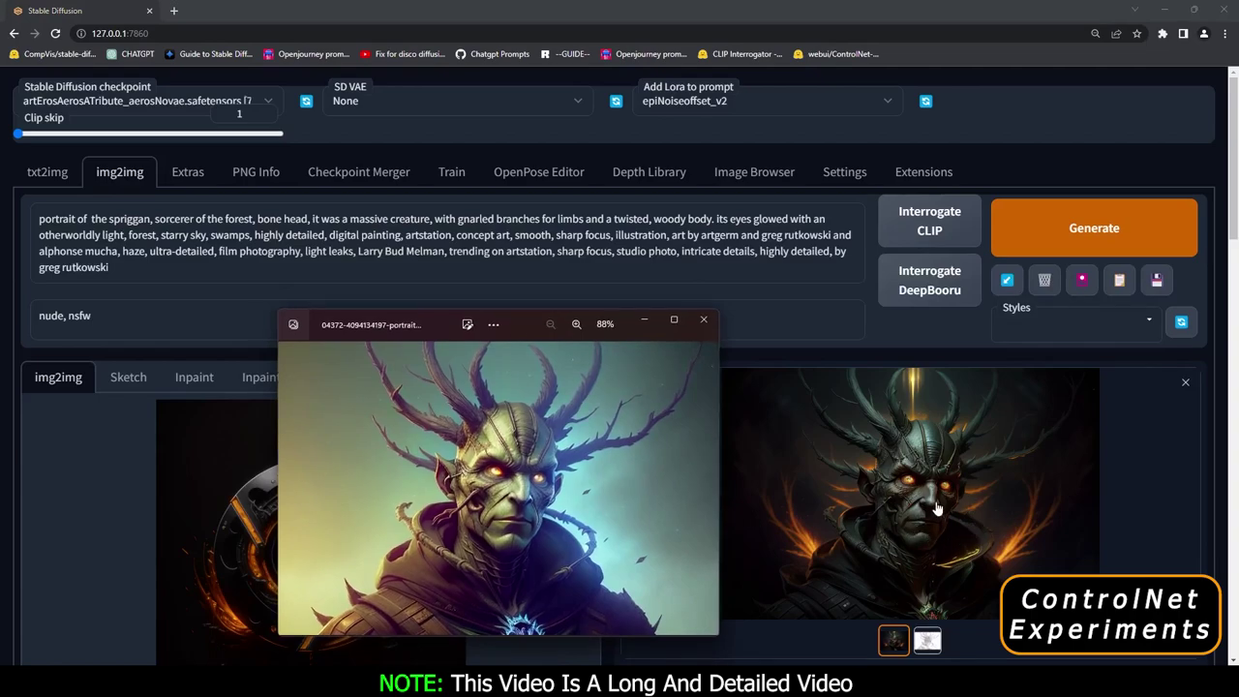
{"action": "left_click", "coordinate": [643, 320]}
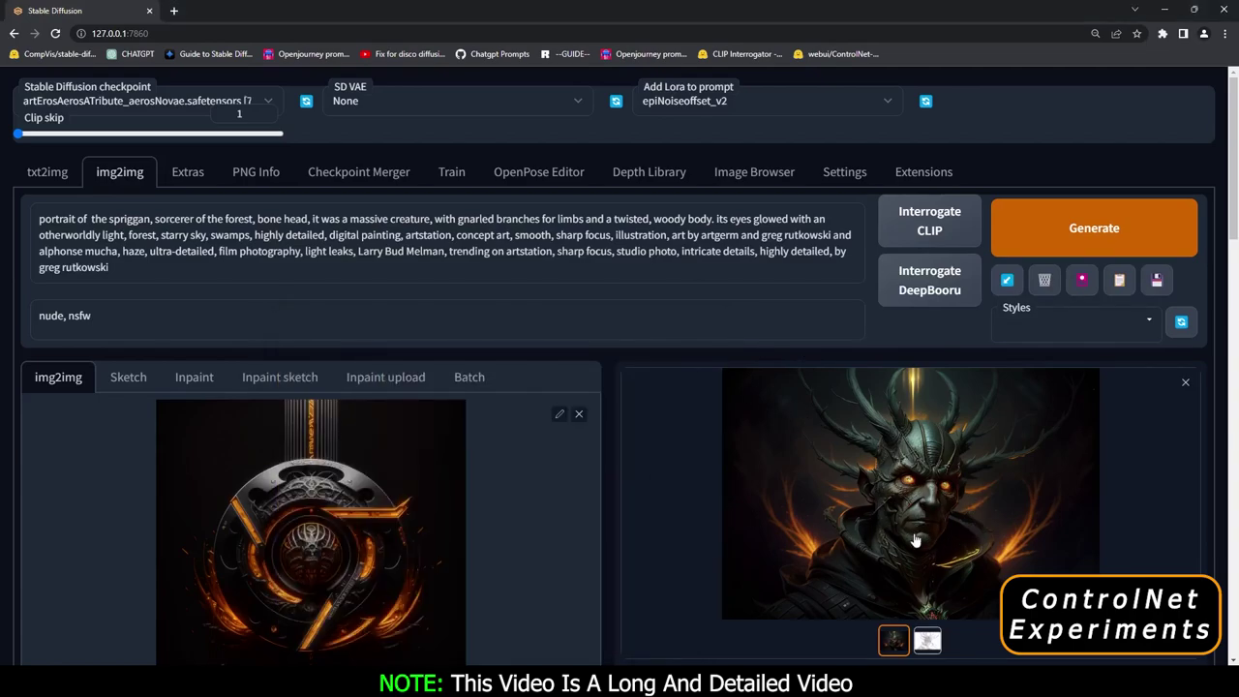
{"action": "left_click", "coordinate": [931, 638]}
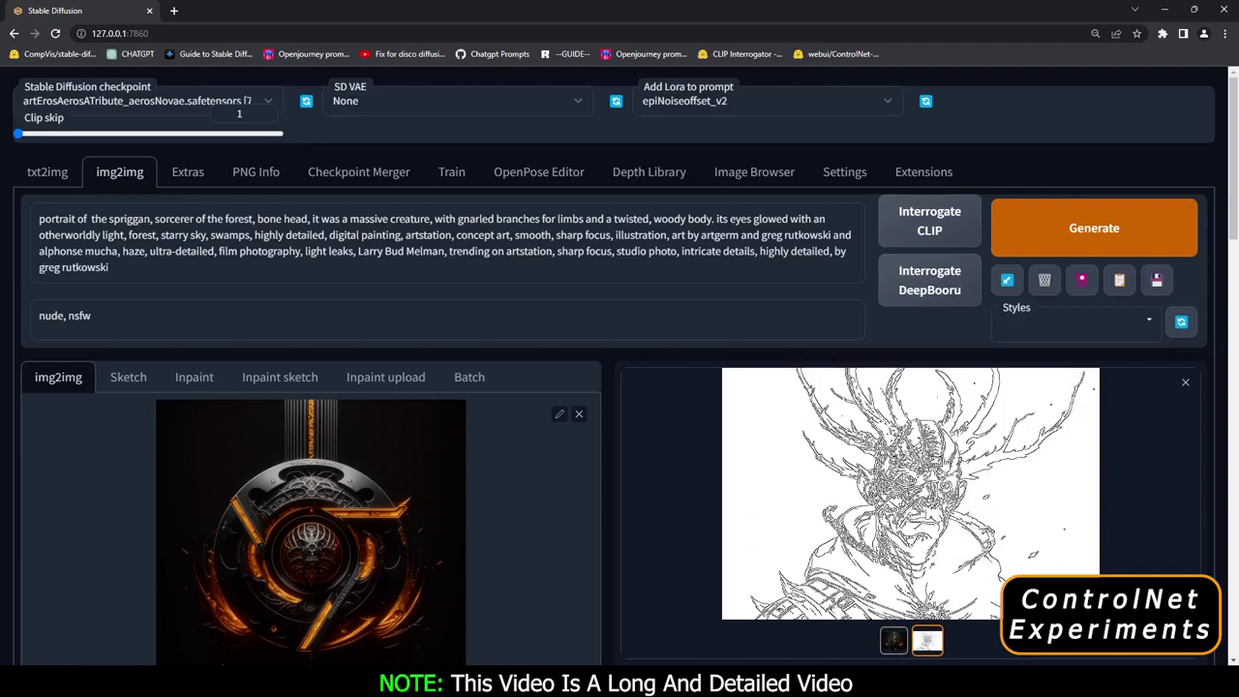
{"action": "left_click", "coordinate": [893, 638]}
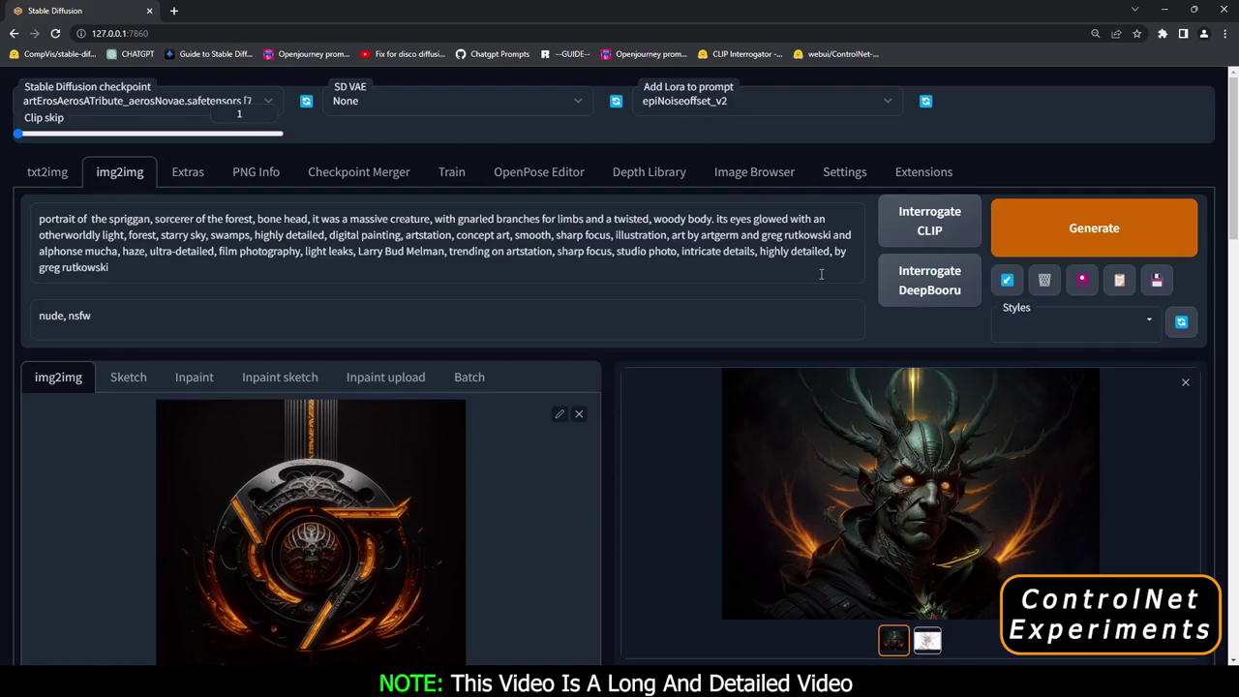
Step: Check the denoising strength and the settings of the two ControlNet models
{"action": "scroll", "coordinate": [841, 515], "scroll_direction": "down", "scroll_amount": 4}
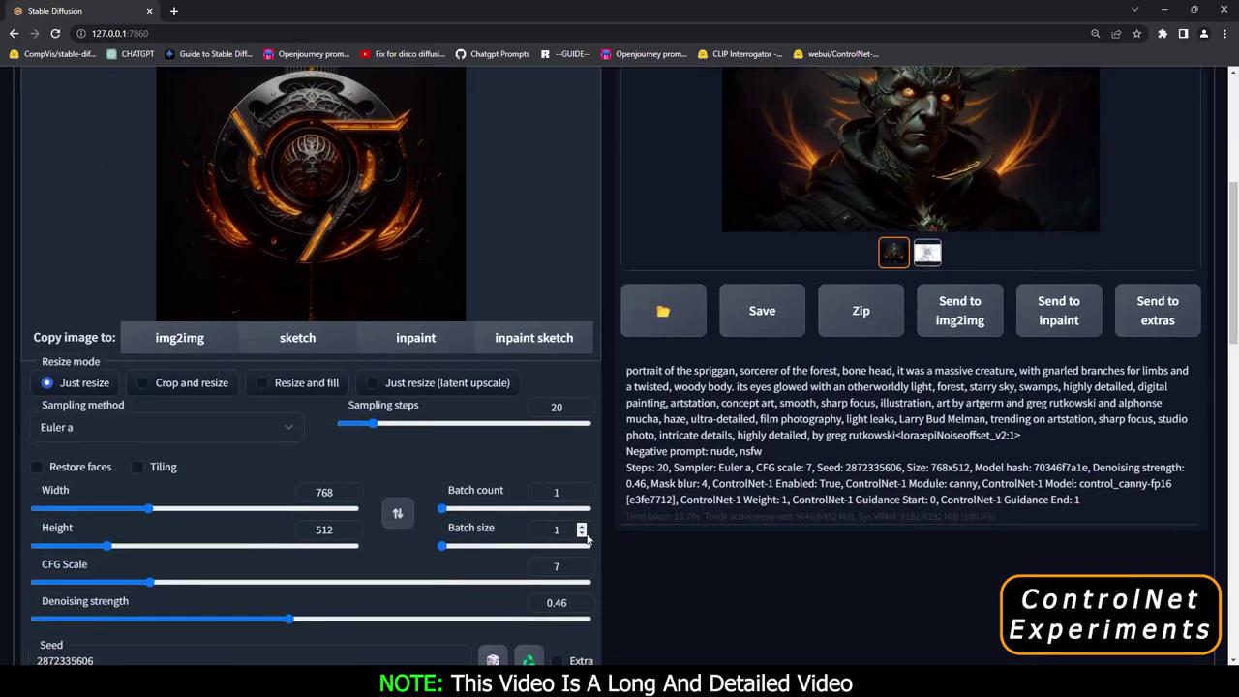
{"action": "scroll", "coordinate": [581, 530], "scroll_direction": "down", "scroll_amount": 1}
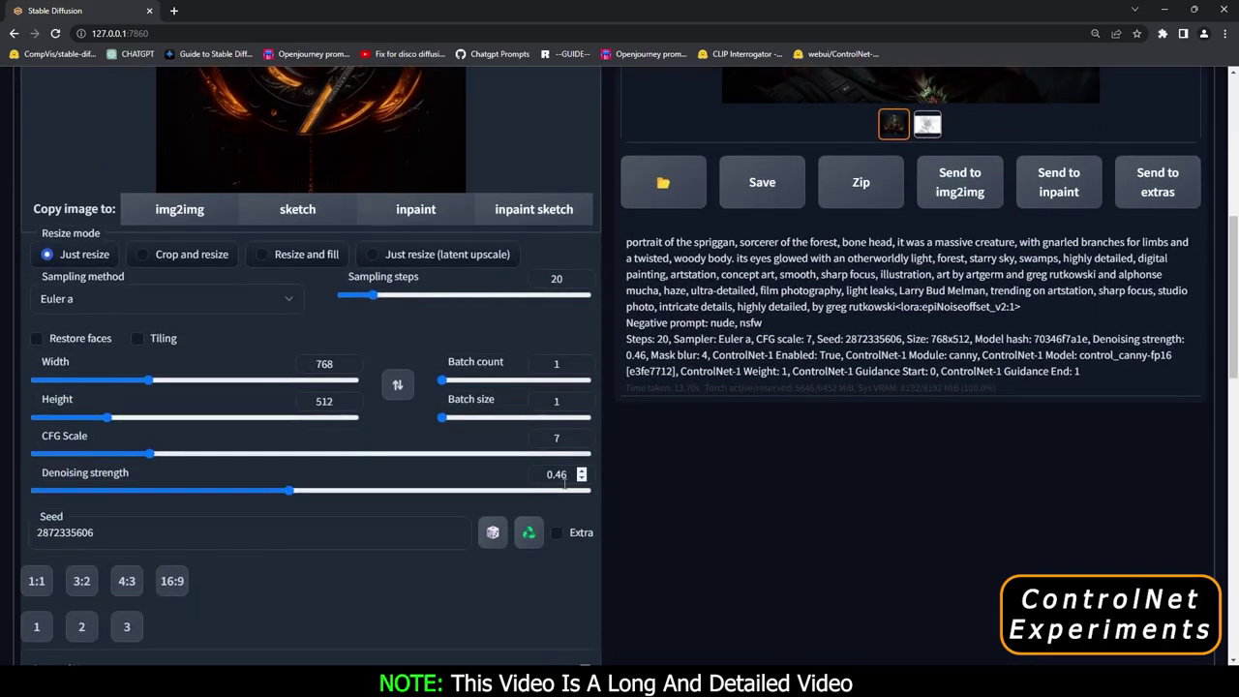
{"action": "scroll", "coordinate": [517, 553], "scroll_direction": "down", "scroll_amount": 5}
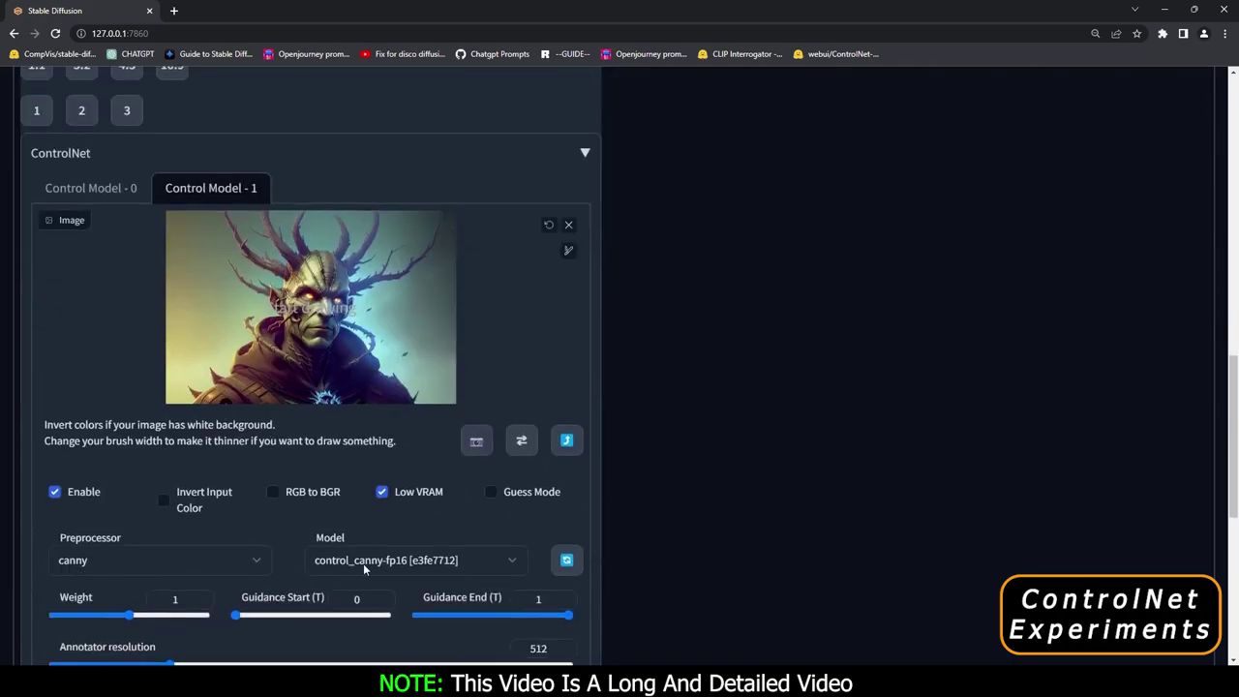
{"action": "left_click", "coordinate": [90, 190]}
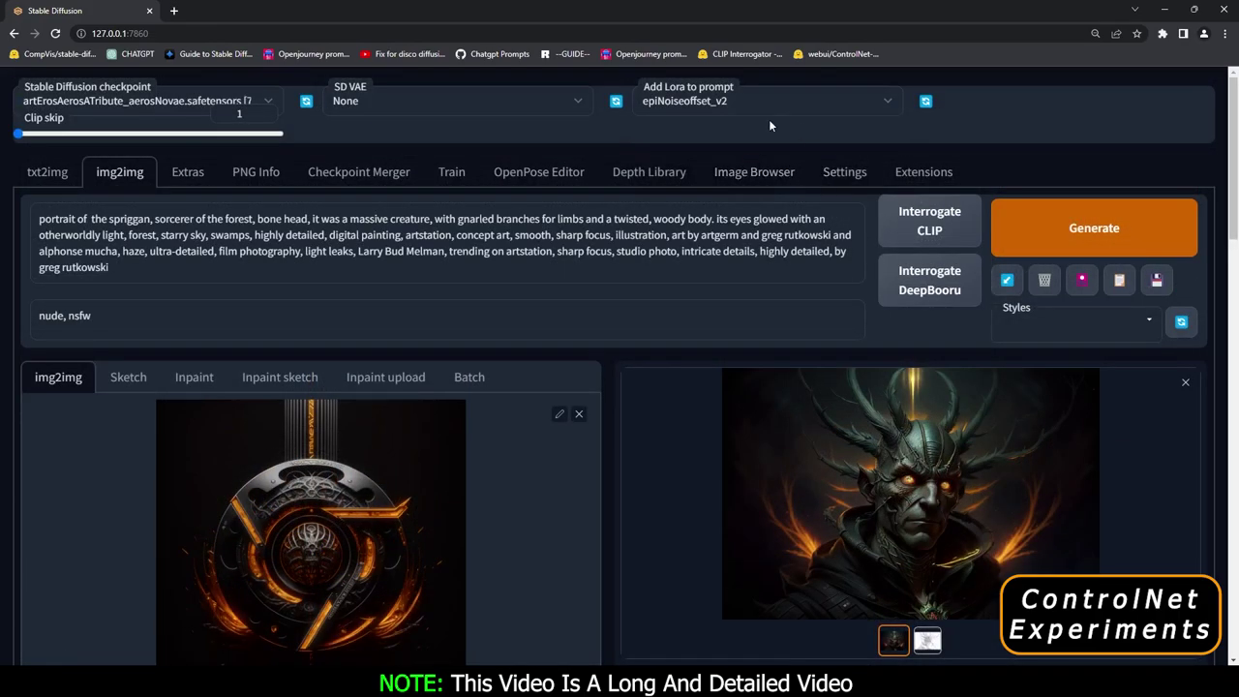
Step: Clear the Lora added to the prompt and generate the image again
{"action": "left_click", "coordinate": [729, 102]}
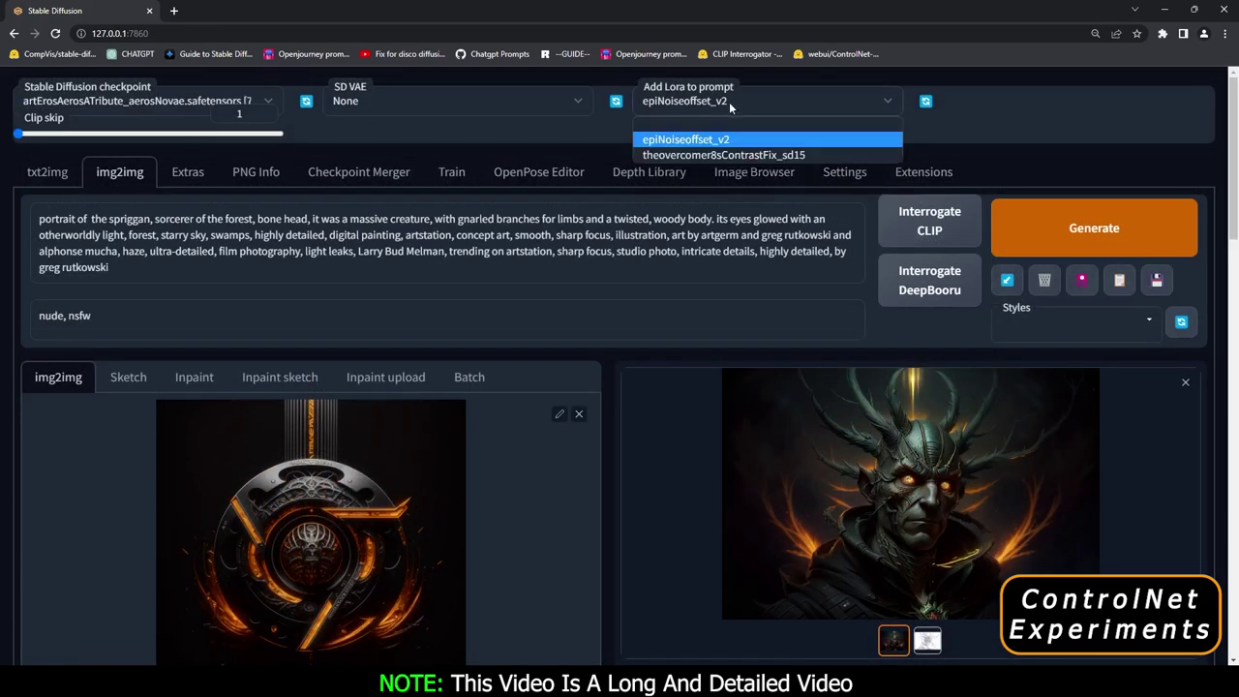
{"action": "left_click", "coordinate": [678, 122]}
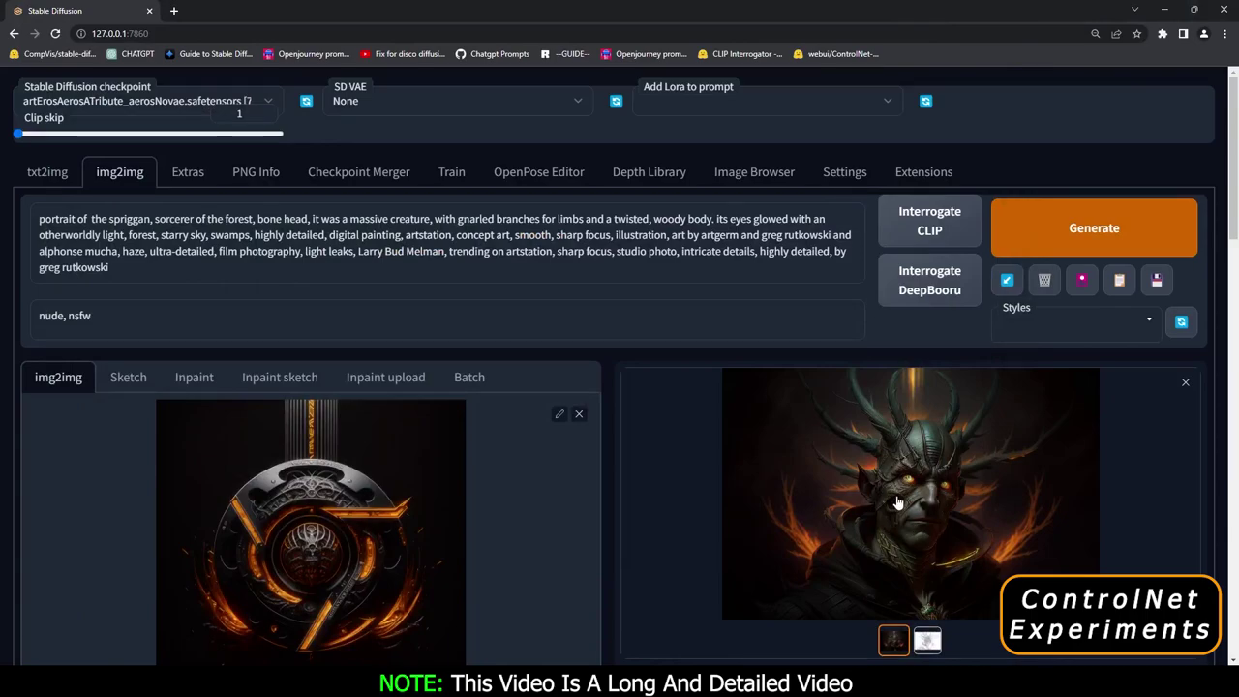
Step: View the image generated without the Lora enlarged, and compare it side by side with the earlier Lora version in the image viewer
{"action": "left_click", "coordinate": [926, 498]}
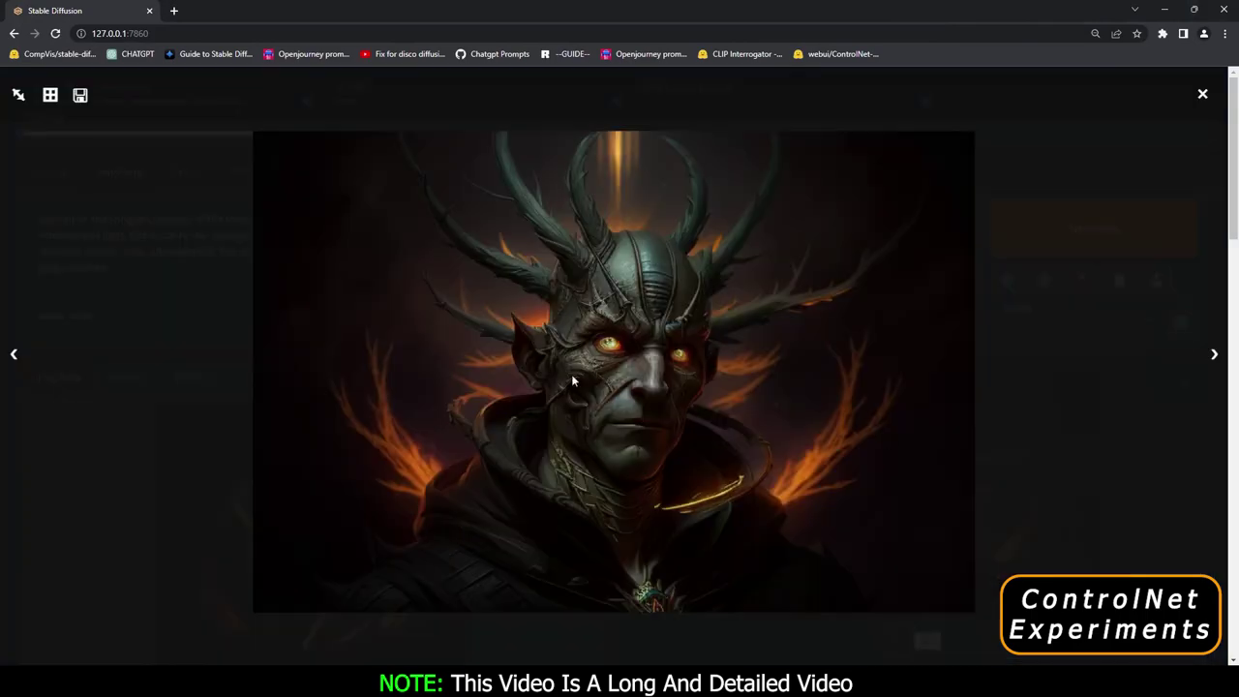
{"action": "left_click", "coordinate": [1107, 488]}
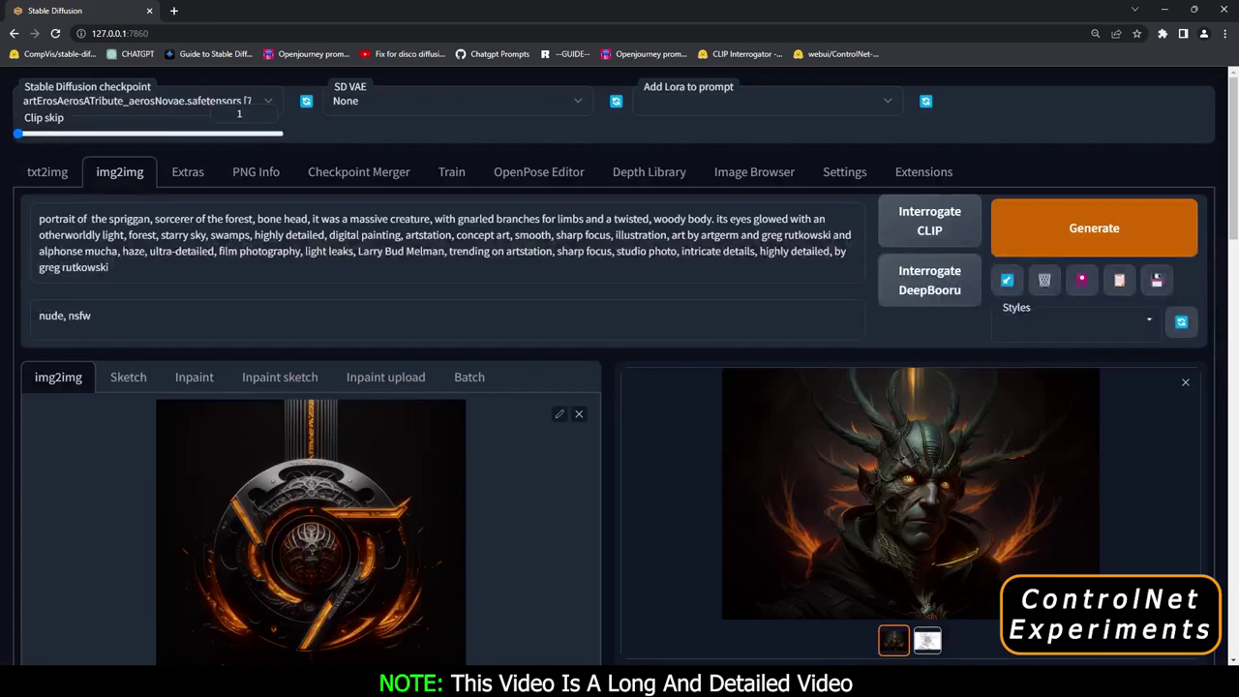
{"action": "mouse_move", "coordinate": [781, 677]}
{"action": "left_click", "coordinate": [847, 608]}
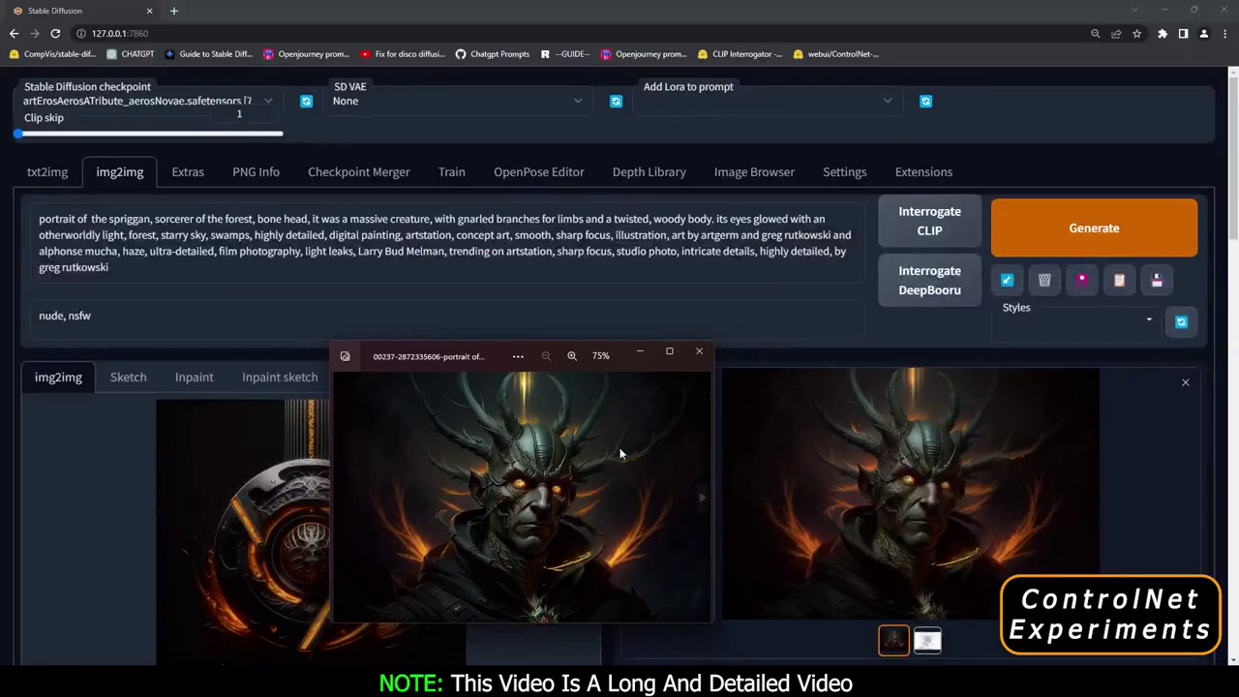
{"action": "left_click_drag", "start_coordinate": [493, 358], "coordinate": [482, 353]}
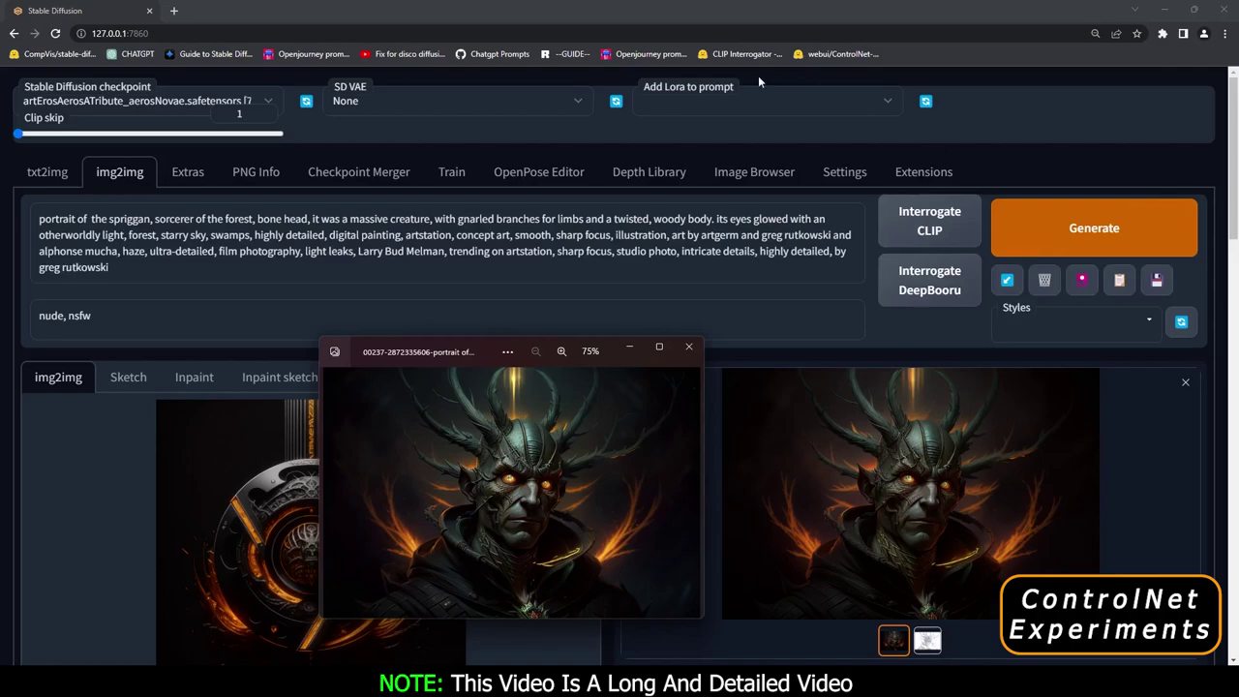
{"action": "left_click", "coordinate": [688, 346]}
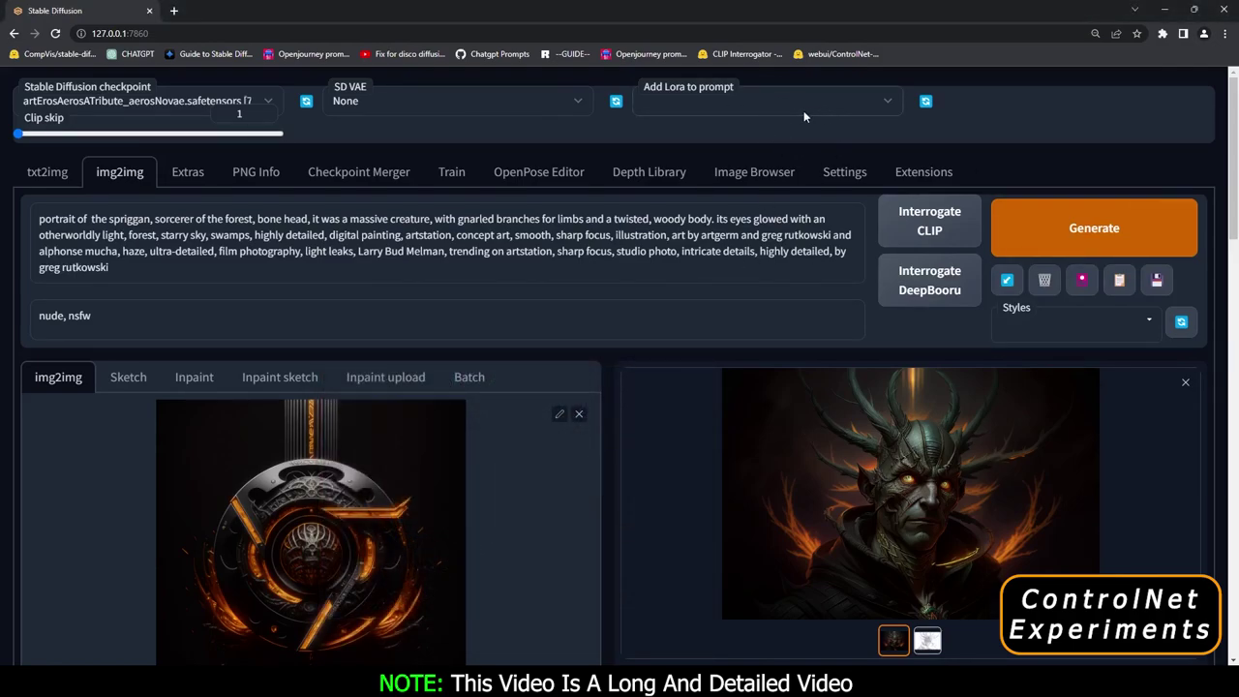
Step: Set the denoising strength to 0.3 and generate the image again
{"action": "scroll", "coordinate": [706, 485], "scroll_direction": "down", "scroll_amount": 1}
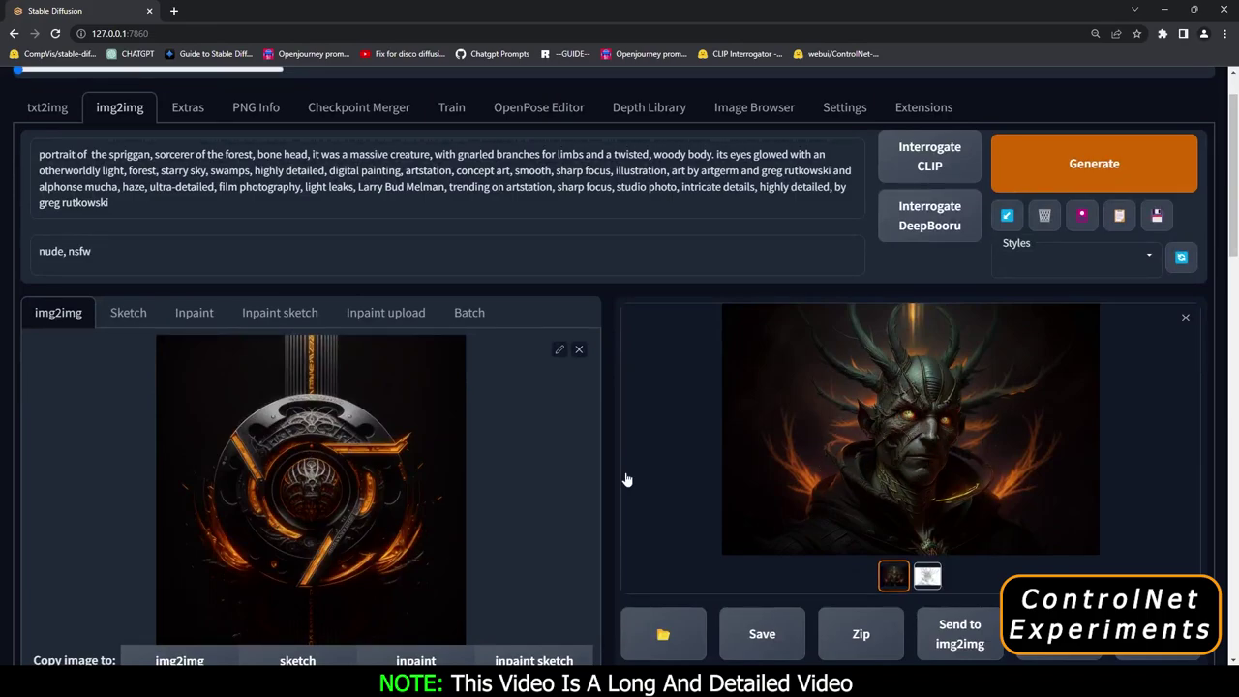
{"action": "scroll", "coordinate": [588, 499], "scroll_direction": "down", "scroll_amount": 6}
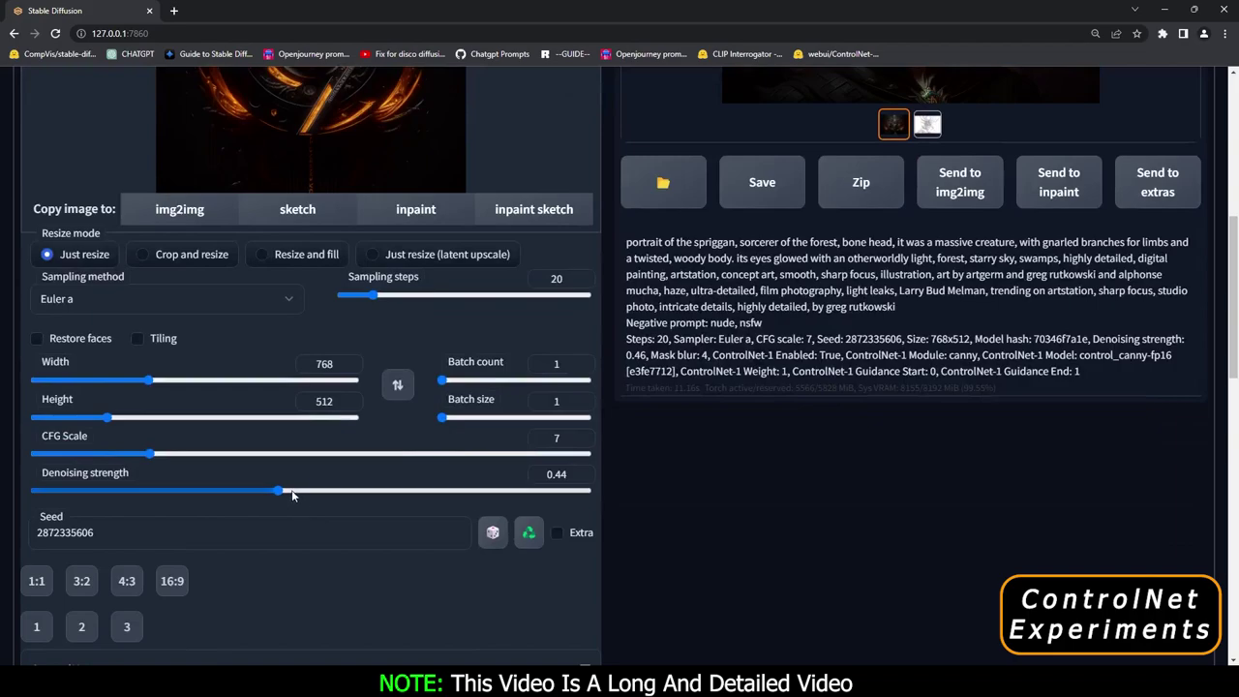
{"action": "left_click_drag", "start_coordinate": [276, 491], "coordinate": [201, 490]}
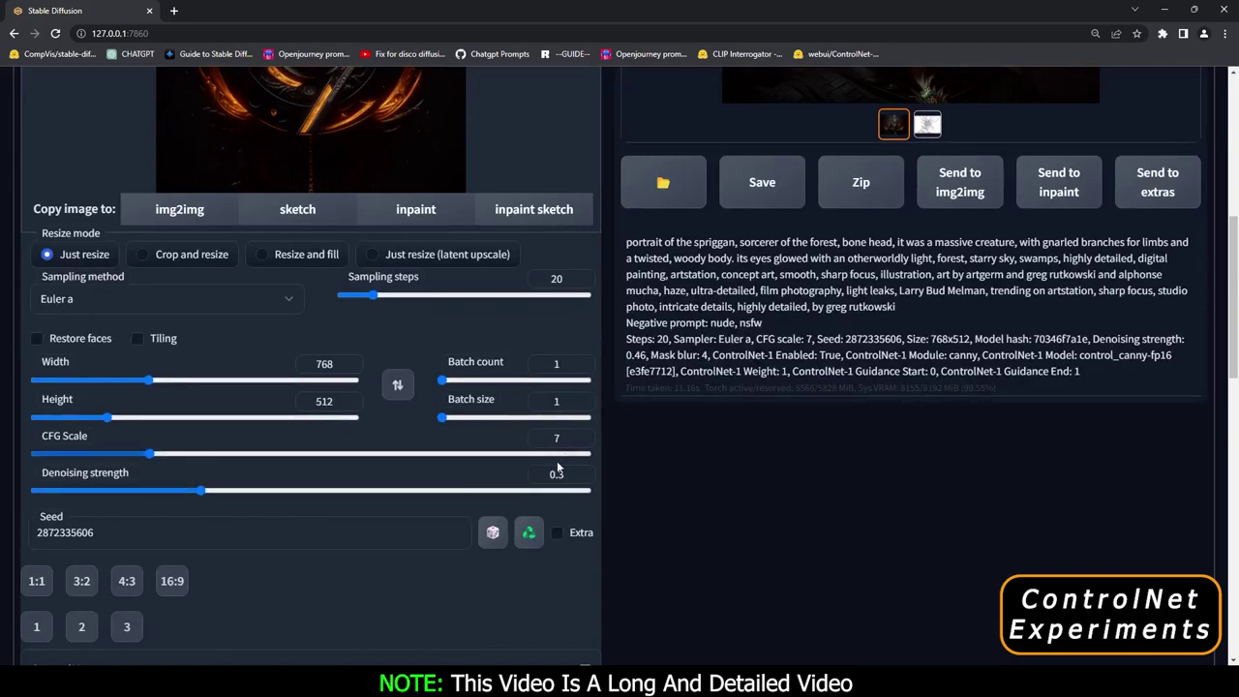
{"action": "scroll", "coordinate": [580, 474], "scroll_direction": "up", "scroll_amount": 7}
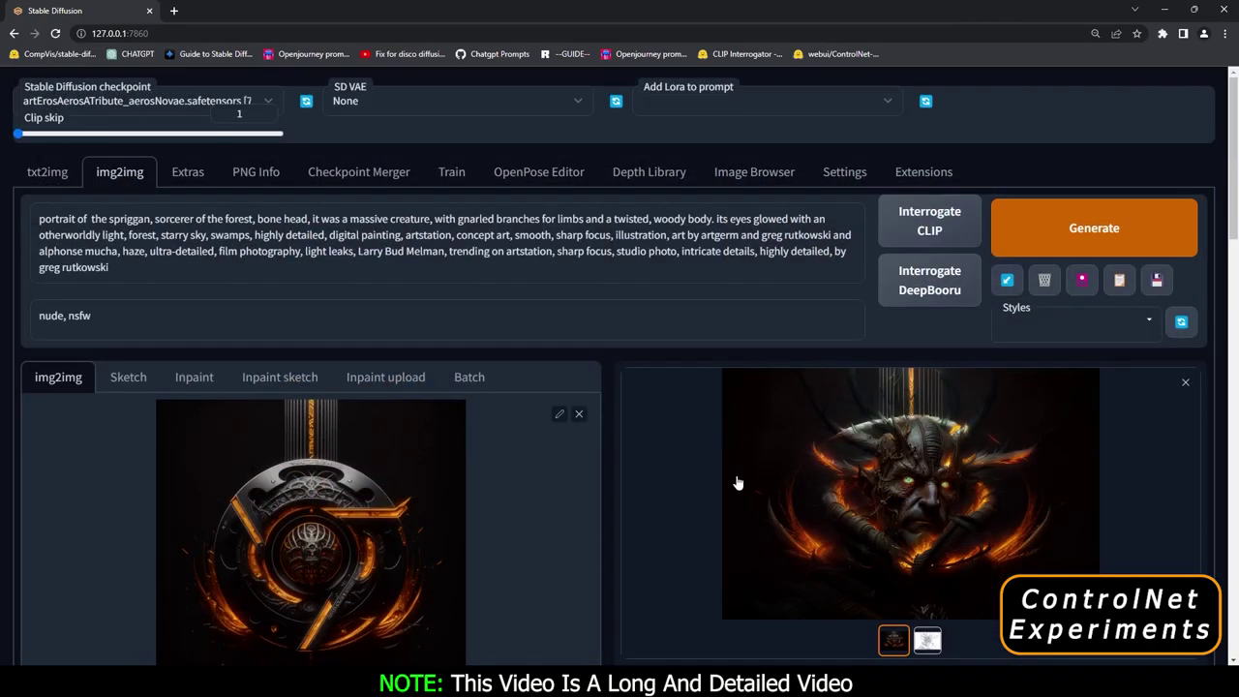
Step: View the image generated at 0.3 denoising strength and its canny edge map enlarged
{"action": "scroll", "coordinate": [736, 481], "scroll_direction": "down", "scroll_amount": 1}
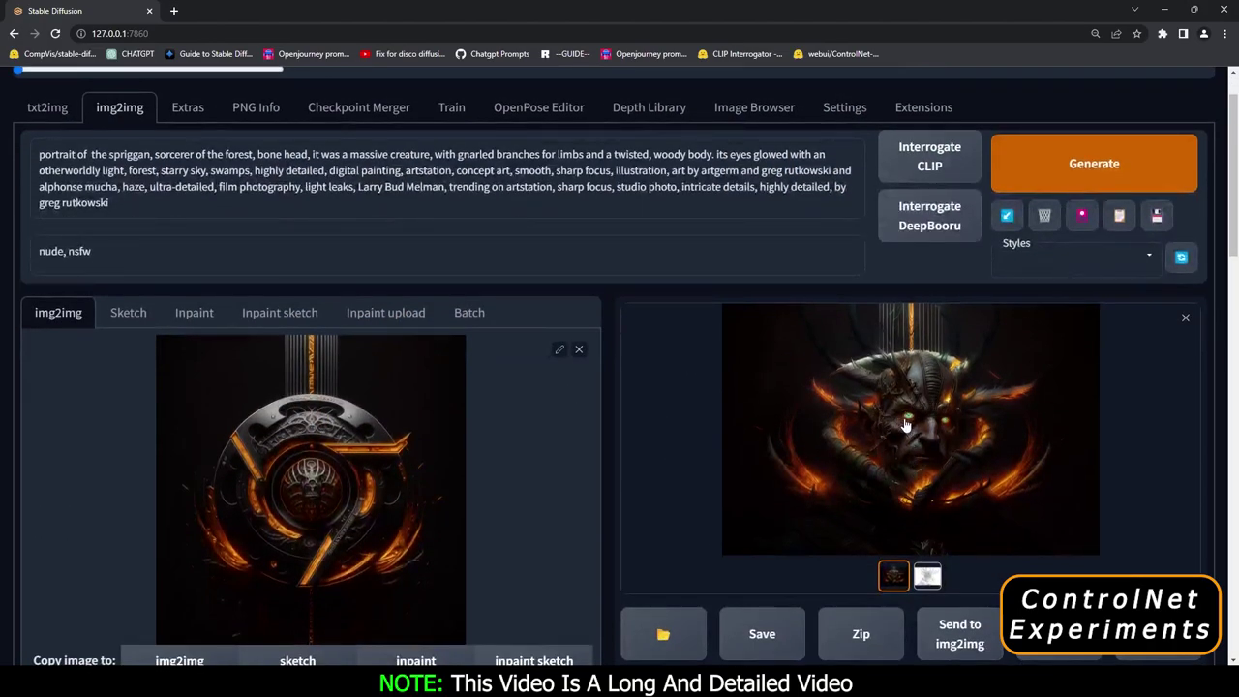
{"action": "left_click", "coordinate": [906, 425]}
{"action": "key", "text": "Right"}
{"action": "left_click", "coordinate": [1023, 454]}
Step: Check the denoising strength value against the look of the generated image
{"action": "scroll", "coordinate": [379, 521], "scroll_direction": "down", "scroll_amount": 4}
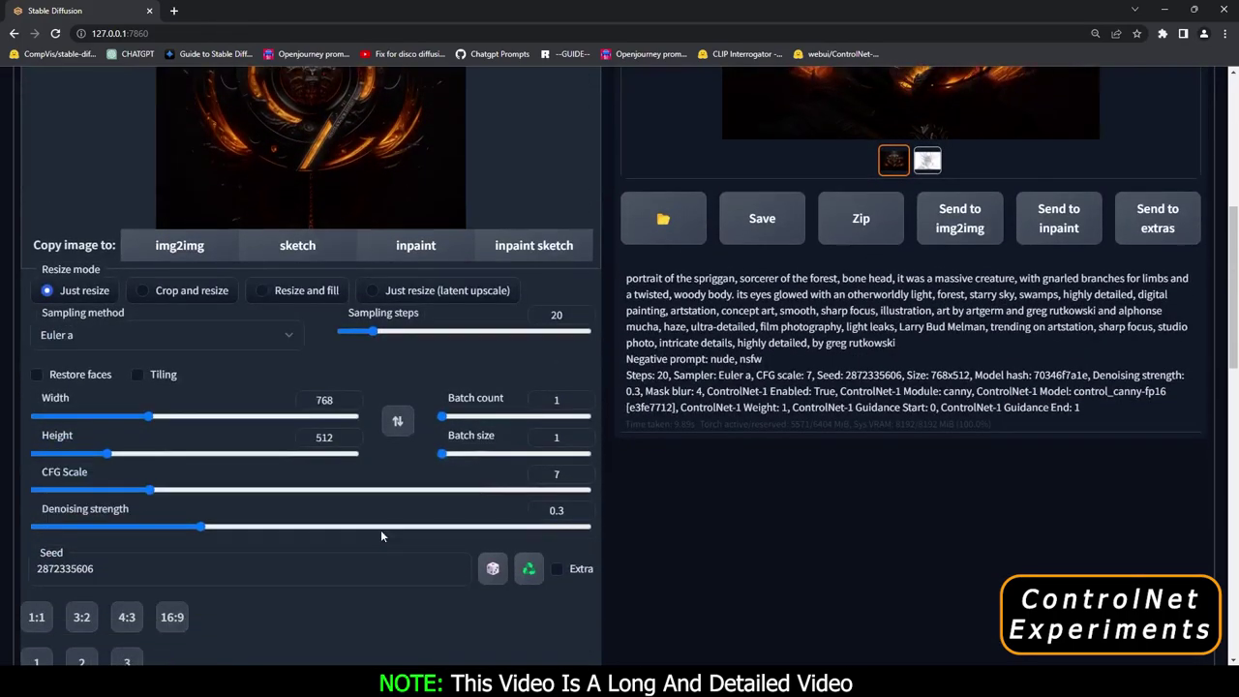
{"action": "scroll", "coordinate": [380, 529], "scroll_direction": "down", "scroll_amount": 1}
{"action": "double_click", "coordinate": [571, 473]}
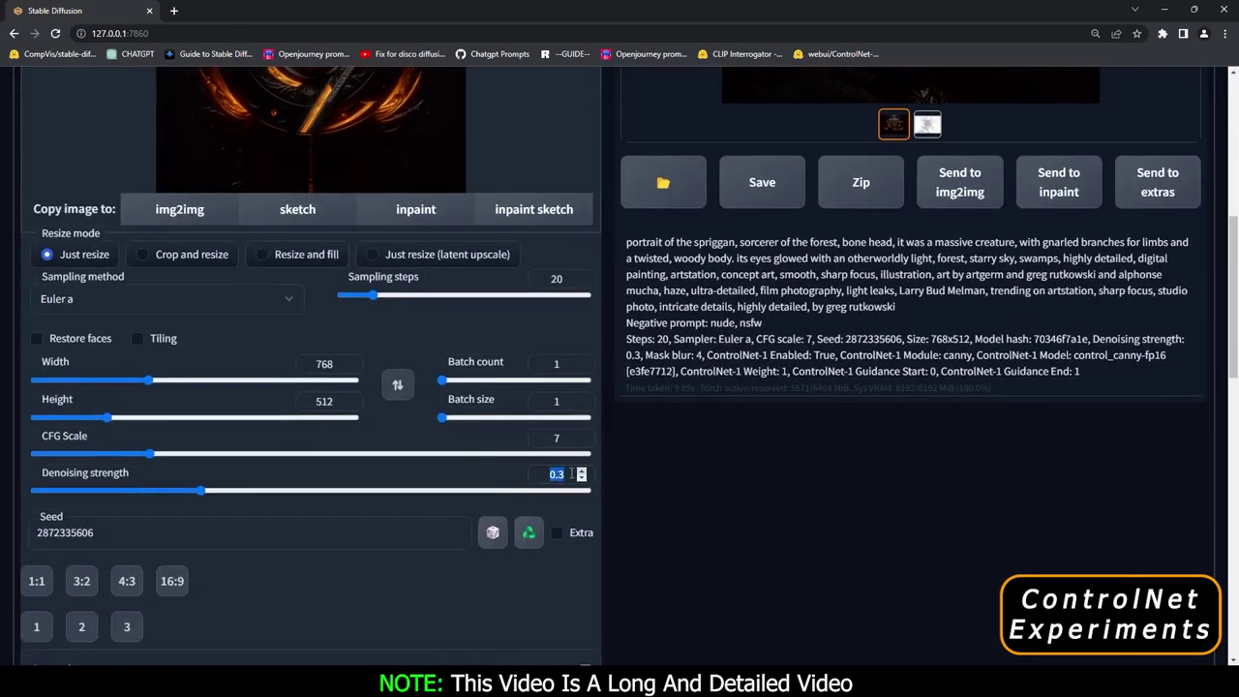
{"action": "scroll", "coordinate": [681, 488], "scroll_direction": "up", "scroll_amount": 4}
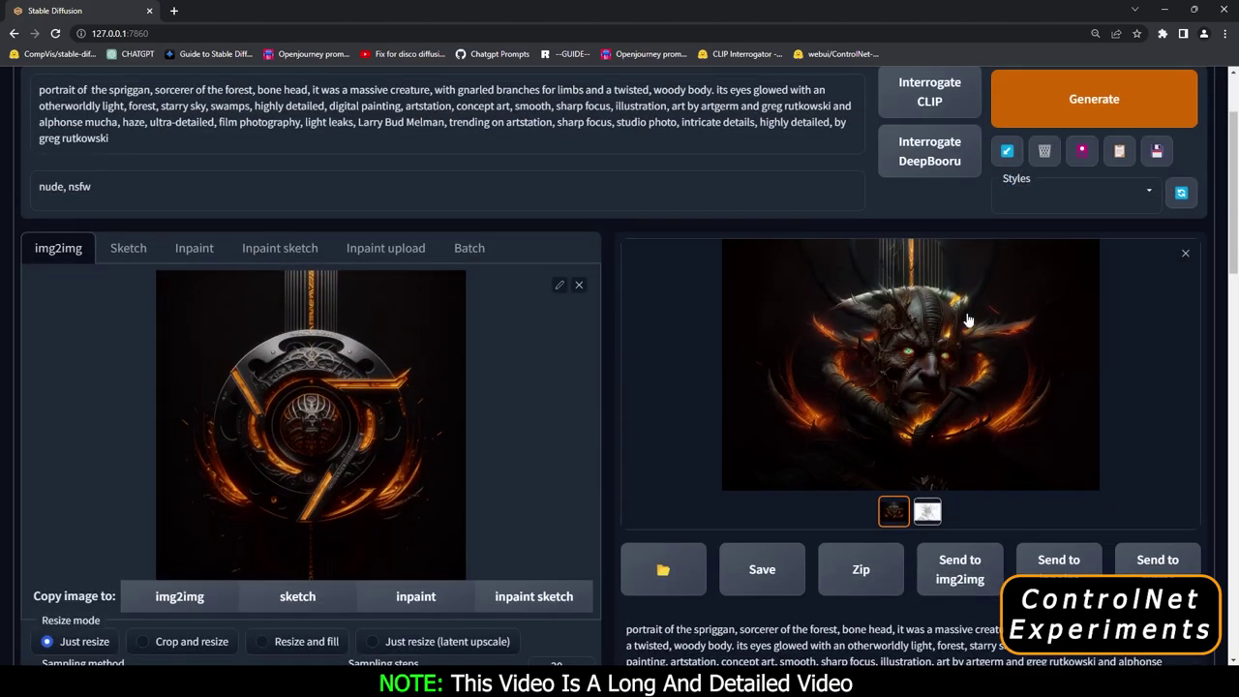
{"action": "scroll", "coordinate": [878, 357], "scroll_direction": "up", "scroll_amount": 1}
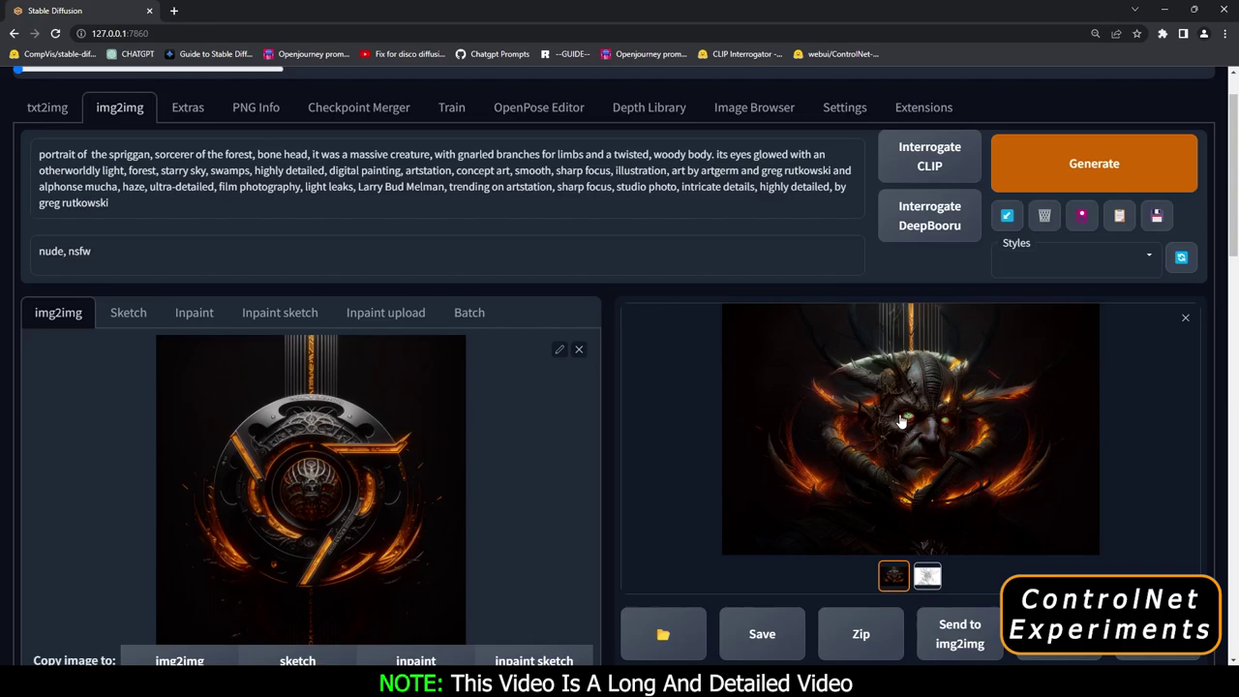
Step: Add the epiNoiseoffset_v2 Lora to the prompt and generate the image again
{"action": "scroll", "coordinate": [876, 290], "scroll_direction": "up", "scroll_amount": 1}
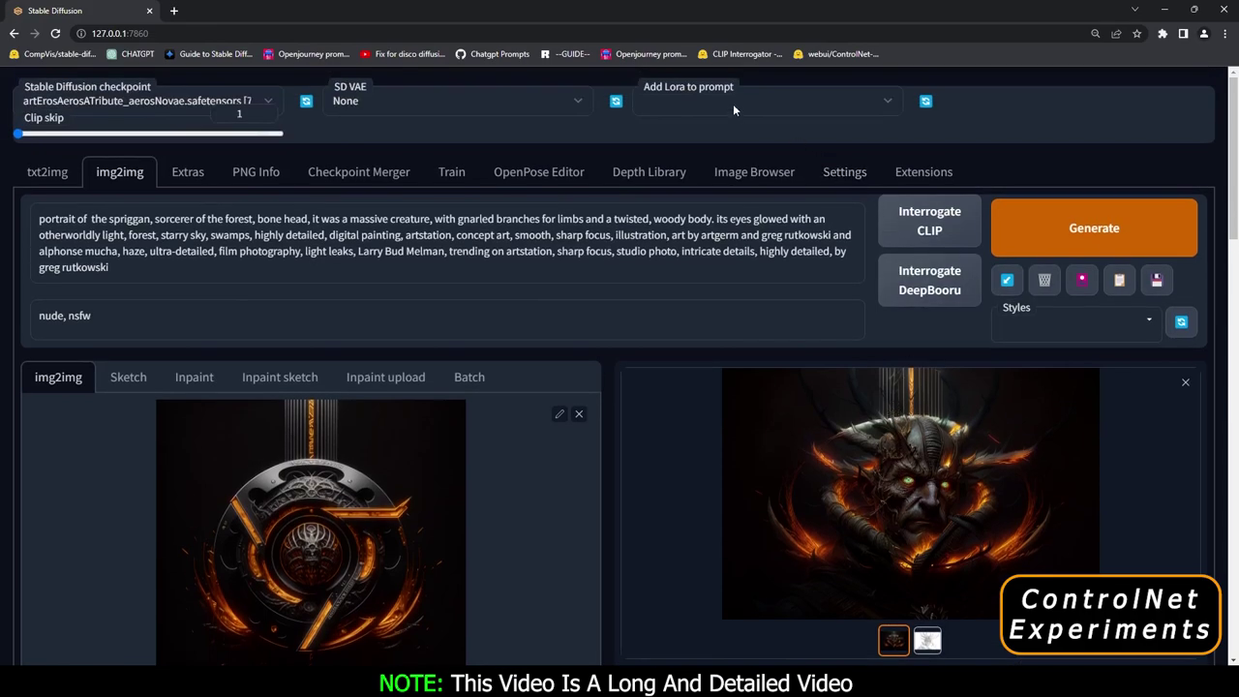
{"action": "left_click", "coordinate": [733, 103]}
{"action": "left_click", "coordinate": [709, 141]}
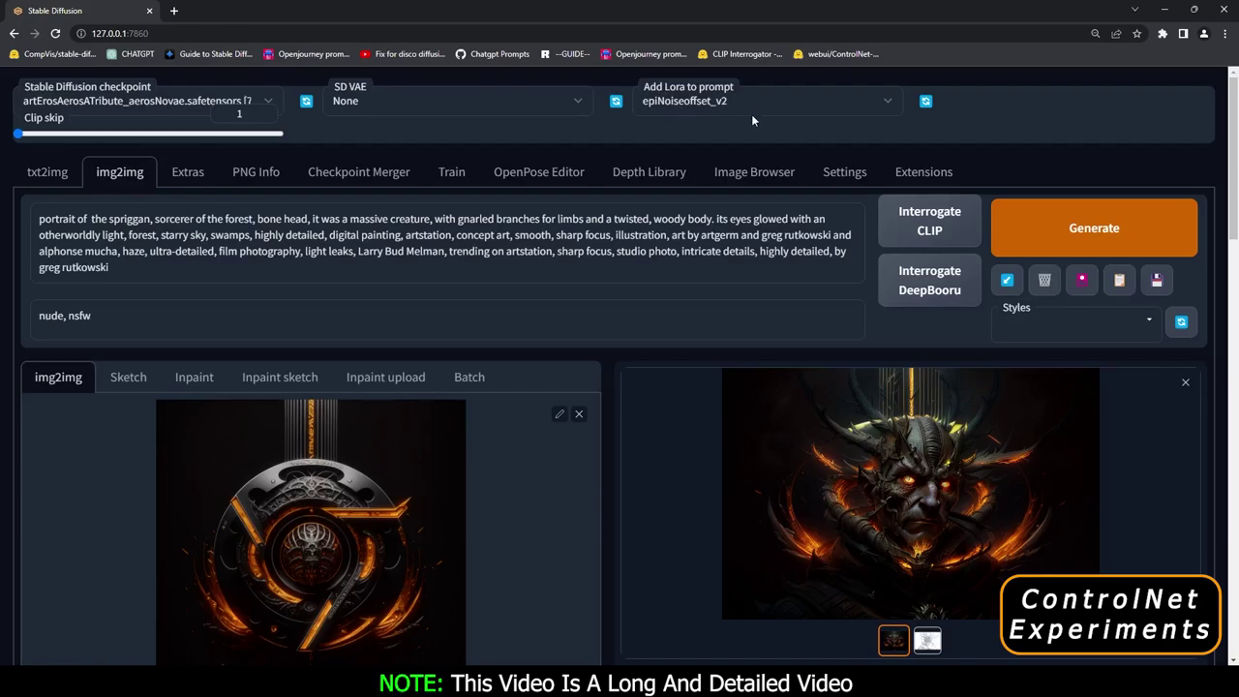
Step: Check the denoising strength used with the Lora, and view the generated image enlarged
{"action": "scroll", "coordinate": [547, 409], "scroll_direction": "down", "scroll_amount": 6}
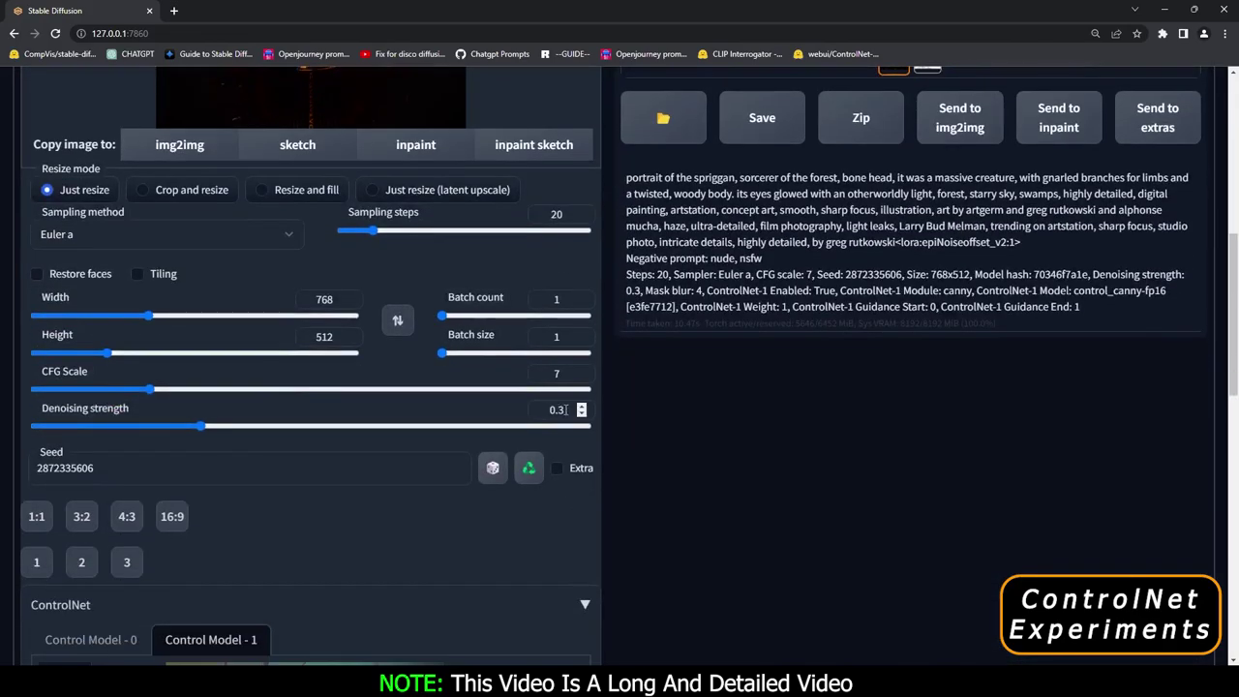
{"action": "scroll", "coordinate": [956, 429], "scroll_direction": "up", "scroll_amount": 10}
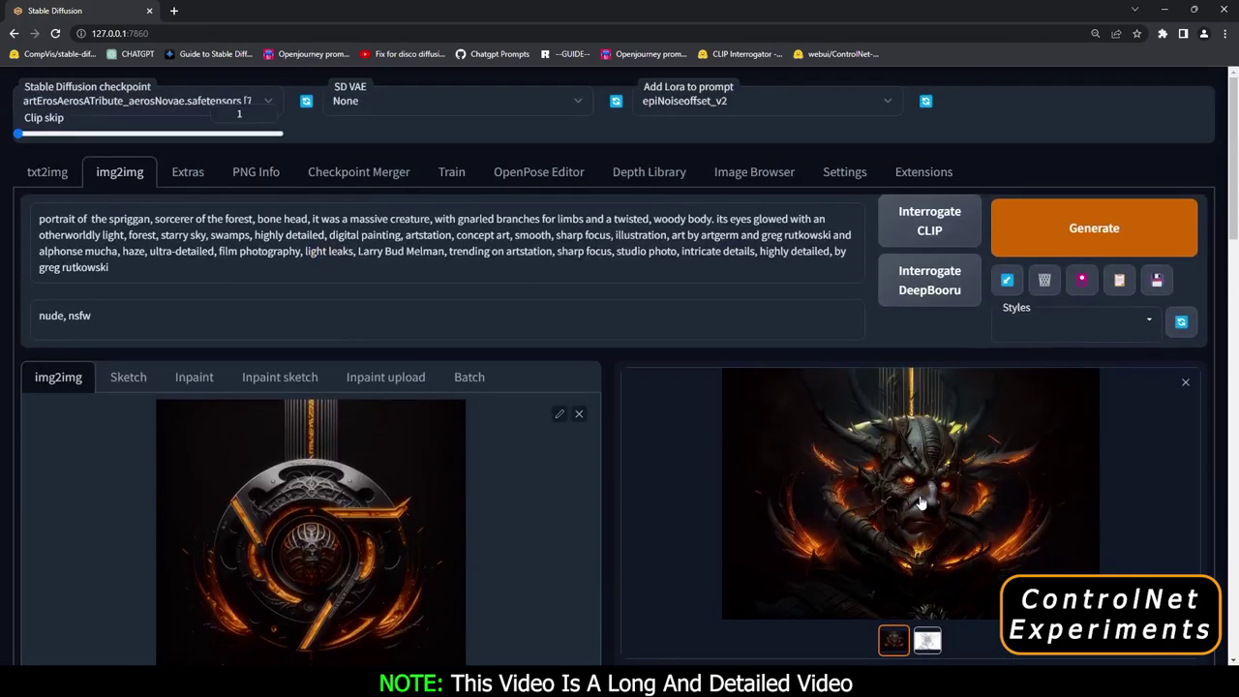
{"action": "left_click", "coordinate": [735, 455]}
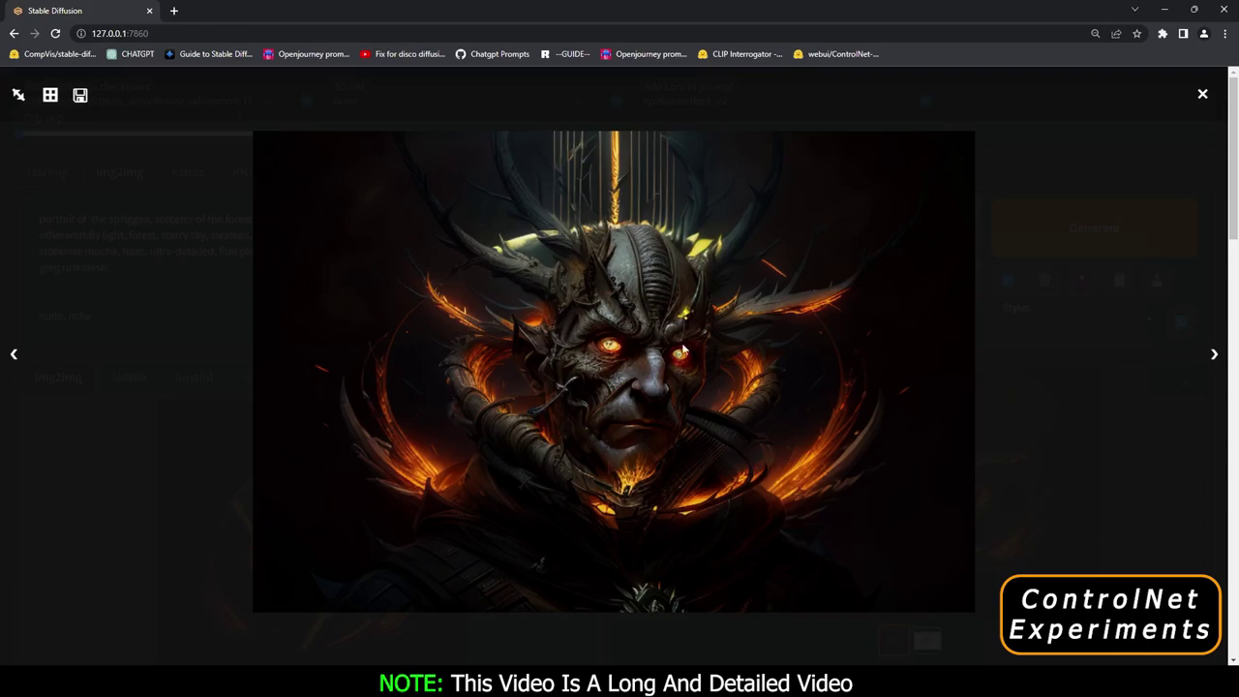
{"action": "left_click", "coordinate": [1126, 472]}
Step: Generate the image at a denoising strength of 0.45, and again at 0.7
{"action": "scroll", "coordinate": [611, 488], "scroll_direction": "down", "scroll_amount": 7}
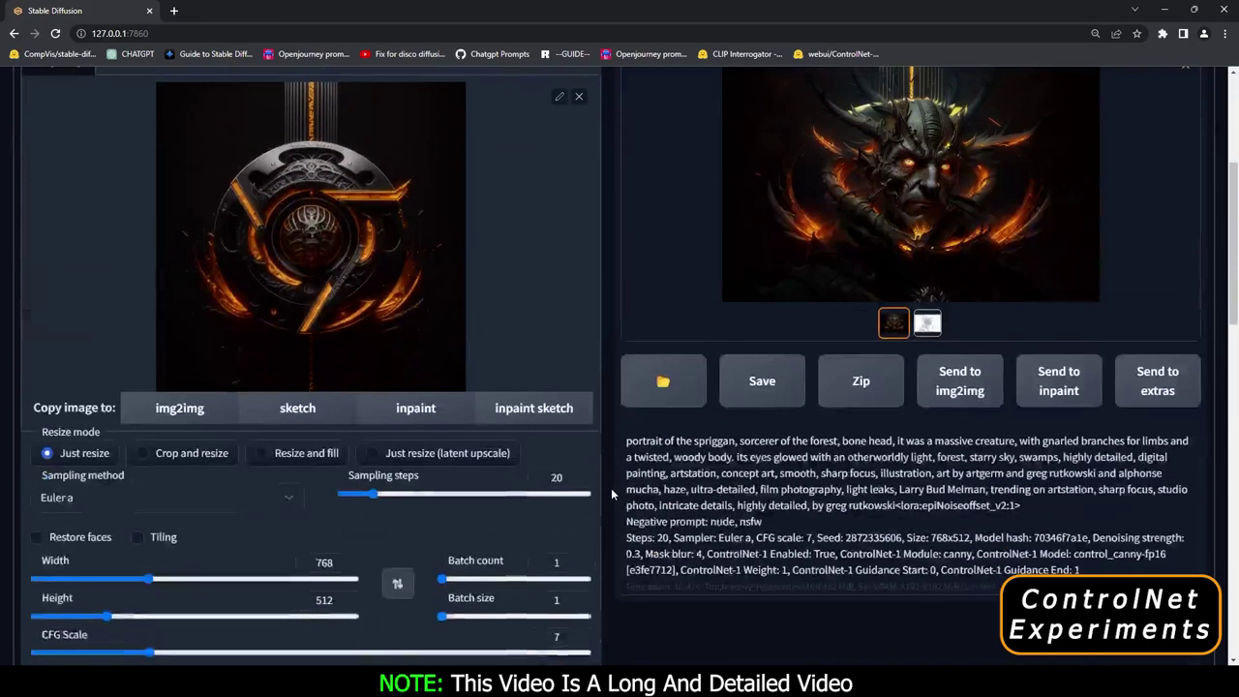
{"action": "left_click_drag", "start_coordinate": [201, 425], "coordinate": [284, 425]}
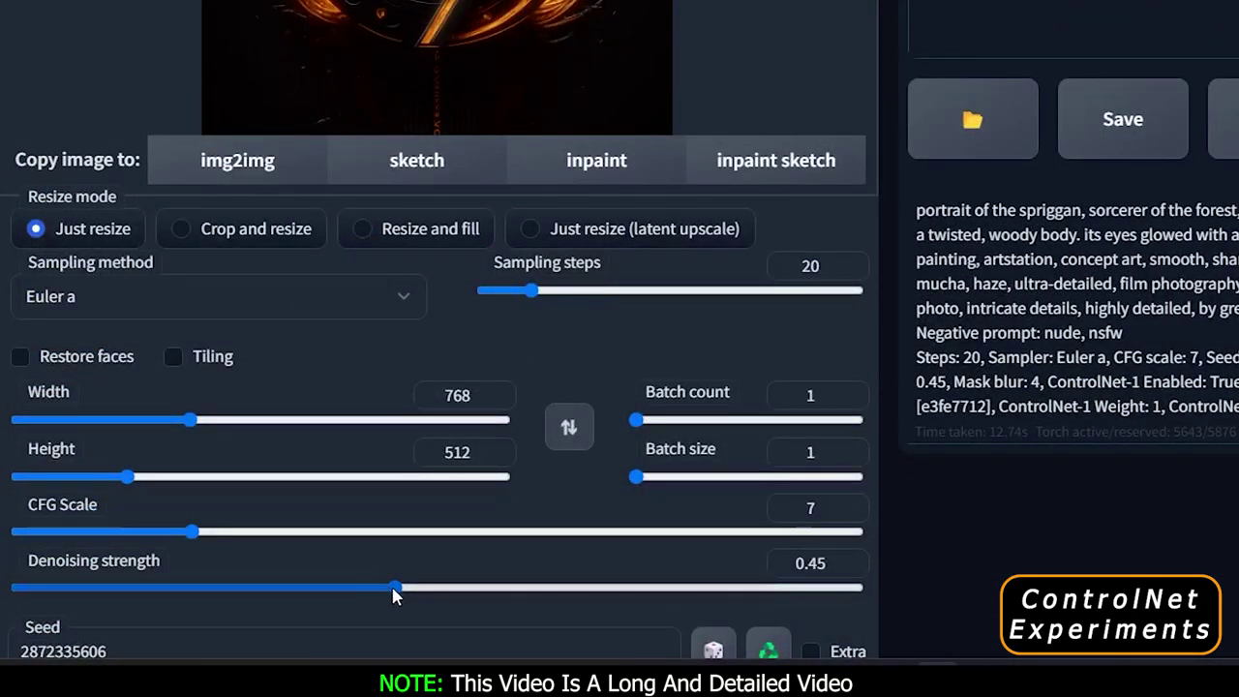
{"action": "left_click_drag", "start_coordinate": [399, 586], "coordinate": [605, 592]}
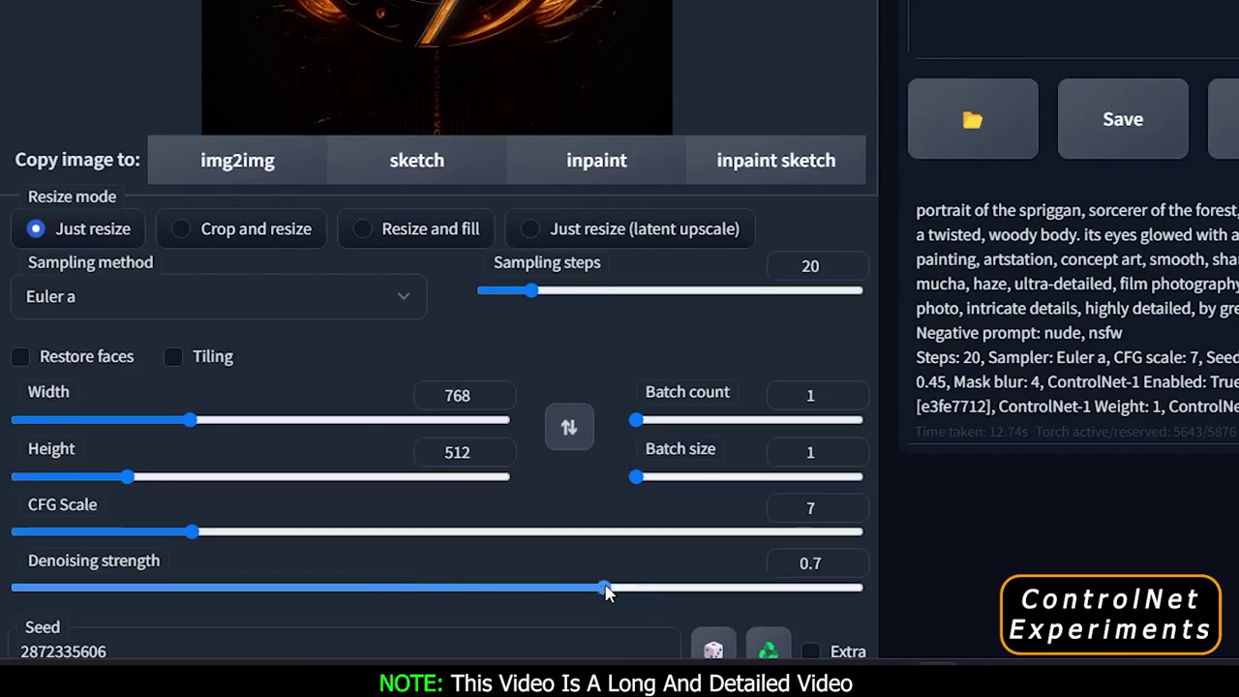
{"action": "scroll", "coordinate": [1176, 283], "scroll_direction": "up", "scroll_amount": 5}
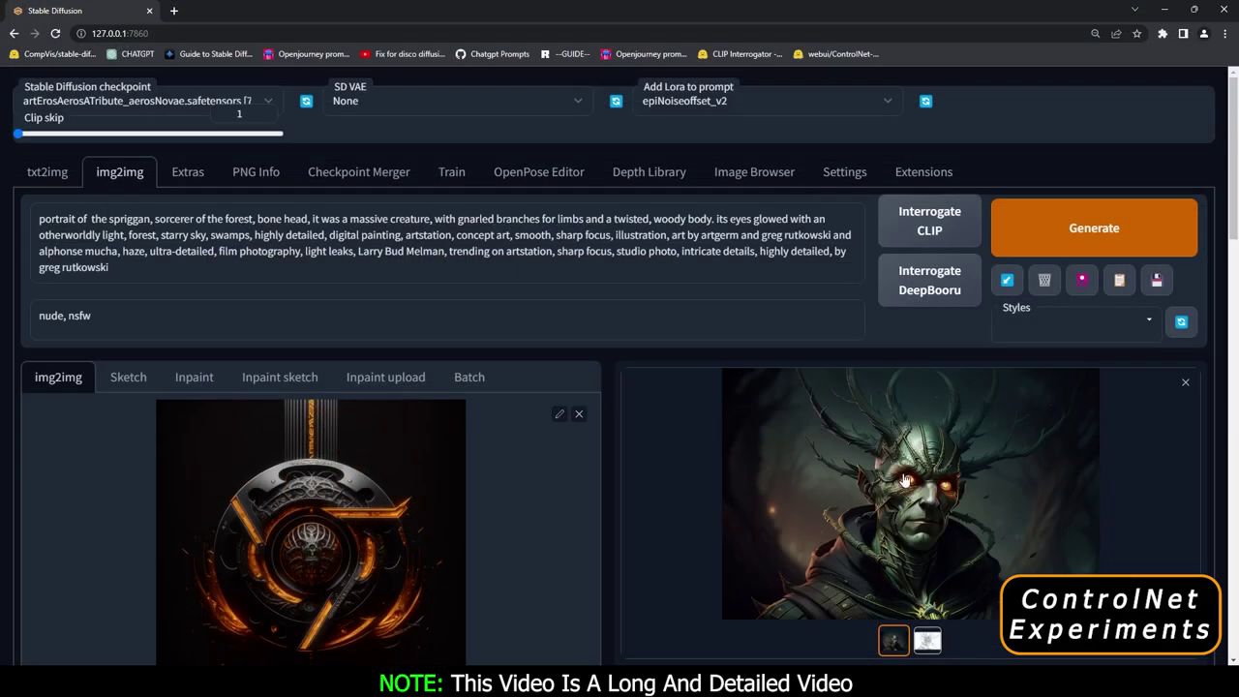
Step: View the image generated at 0.7 denoising strength enlarged, and compare it with the source image and generation settings
{"action": "left_click", "coordinate": [905, 479]}
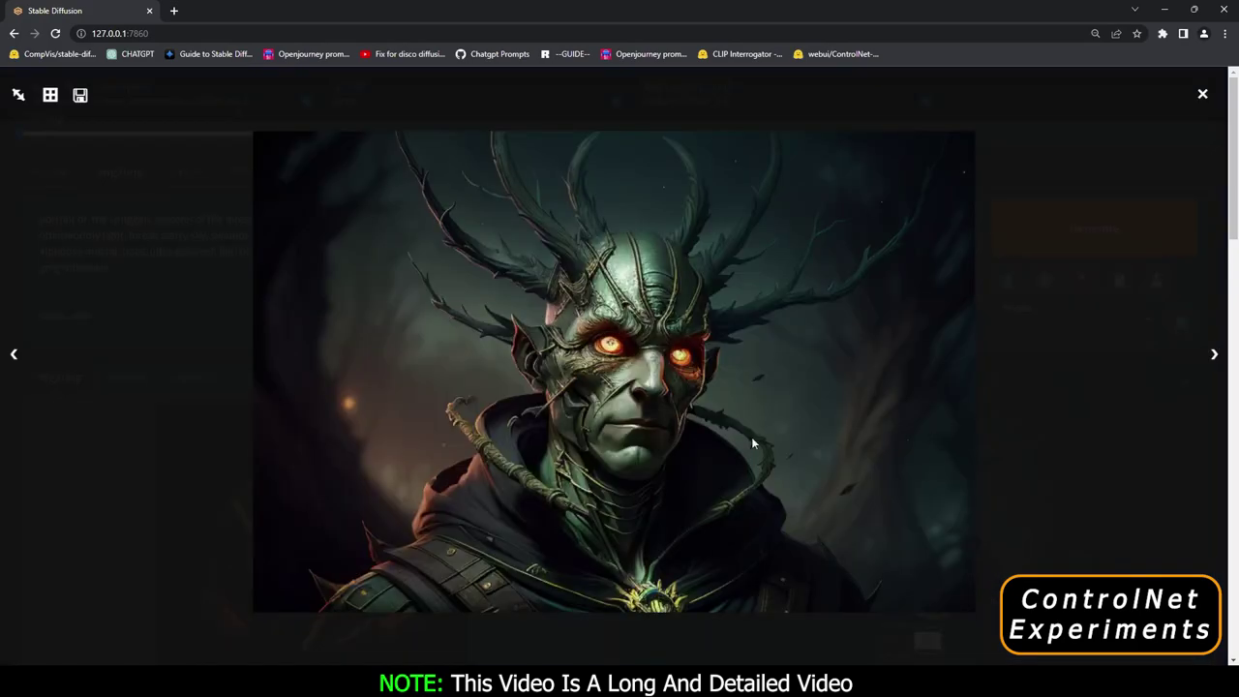
{"action": "left_click", "coordinate": [1035, 464]}
{"action": "scroll", "coordinate": [581, 496], "scroll_direction": "down", "scroll_amount": 4}
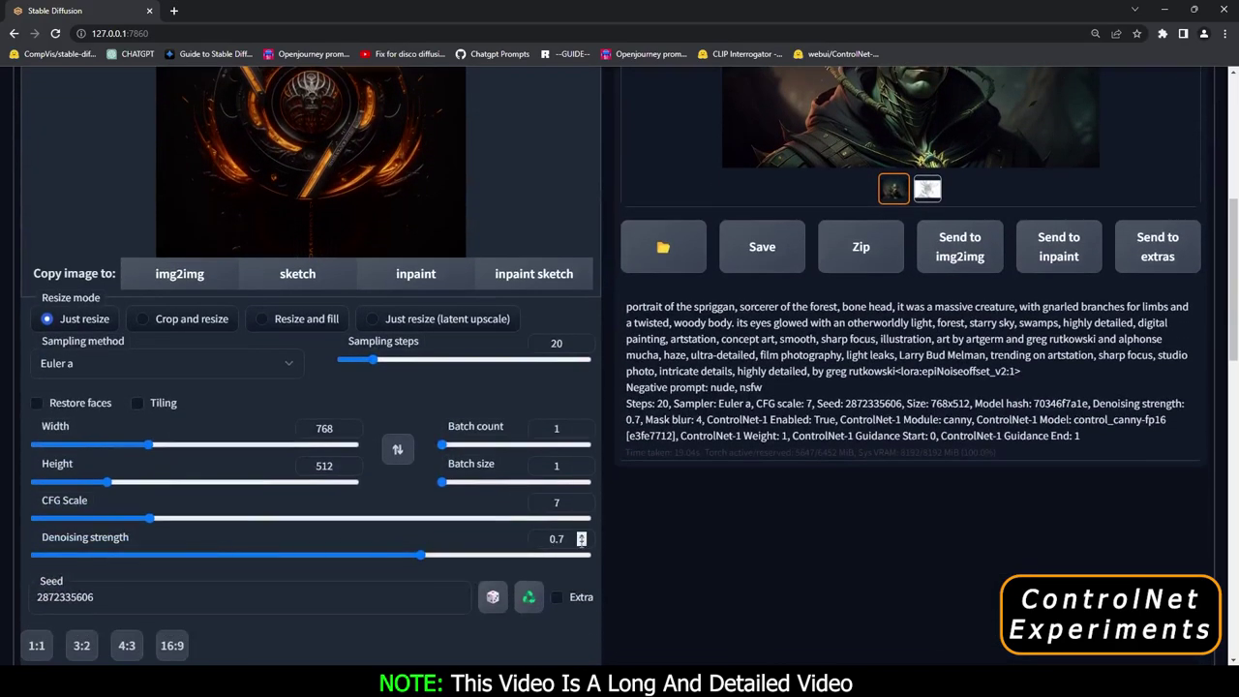
{"action": "scroll", "coordinate": [821, 525], "scroll_direction": "up", "scroll_amount": 4}
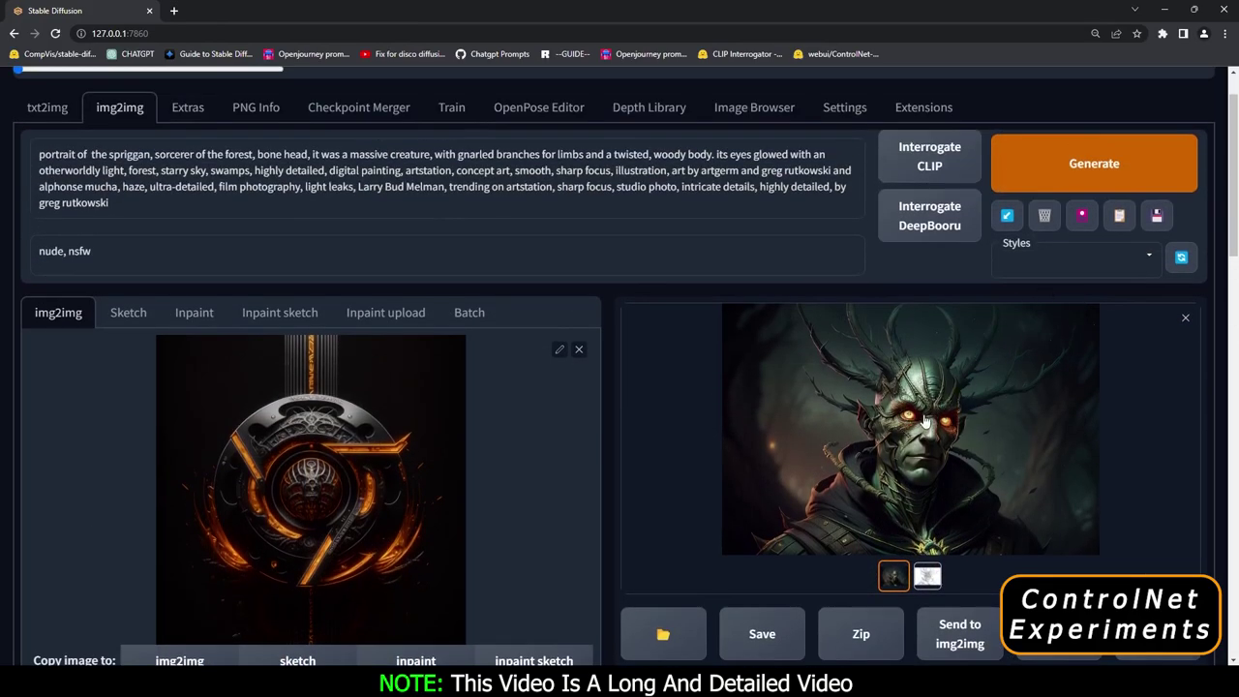
{"action": "left_click_drag", "start_coordinate": [1231, 184], "coordinate": [1233, 186]}
{"action": "scroll", "coordinate": [1234, 184], "scroll_direction": "down", "scroll_amount": 6}
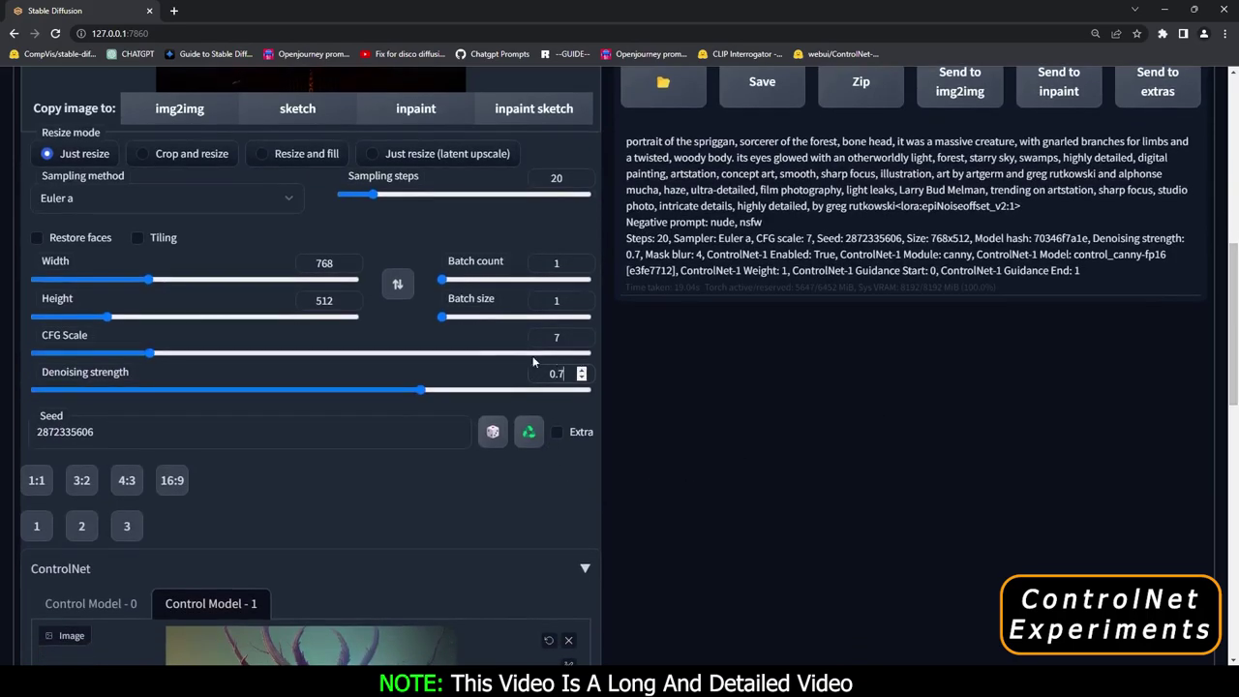
{"action": "scroll", "coordinate": [586, 426], "scroll_direction": "up", "scroll_amount": 3}
{"action": "scroll", "coordinate": [586, 425], "scroll_direction": "up", "scroll_amount": 1}
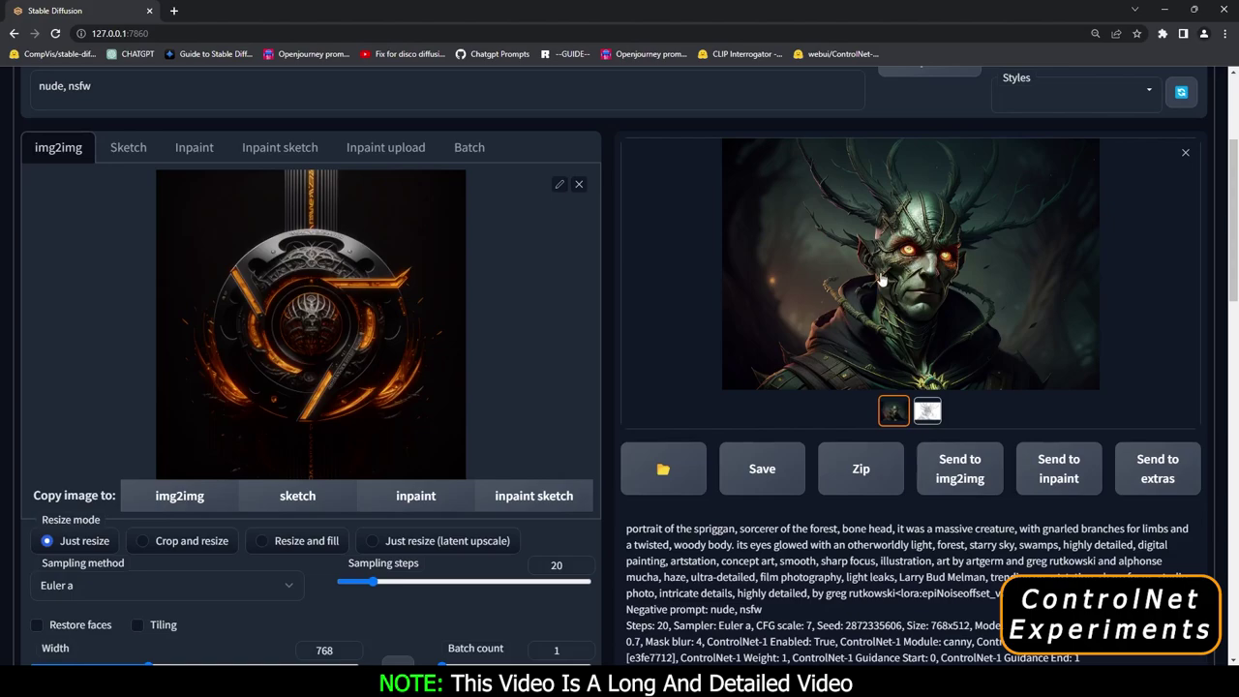
Step: Set the denoising strength to 0.45
{"action": "scroll", "coordinate": [880, 279], "scroll_direction": "down", "scroll_amount": 2}
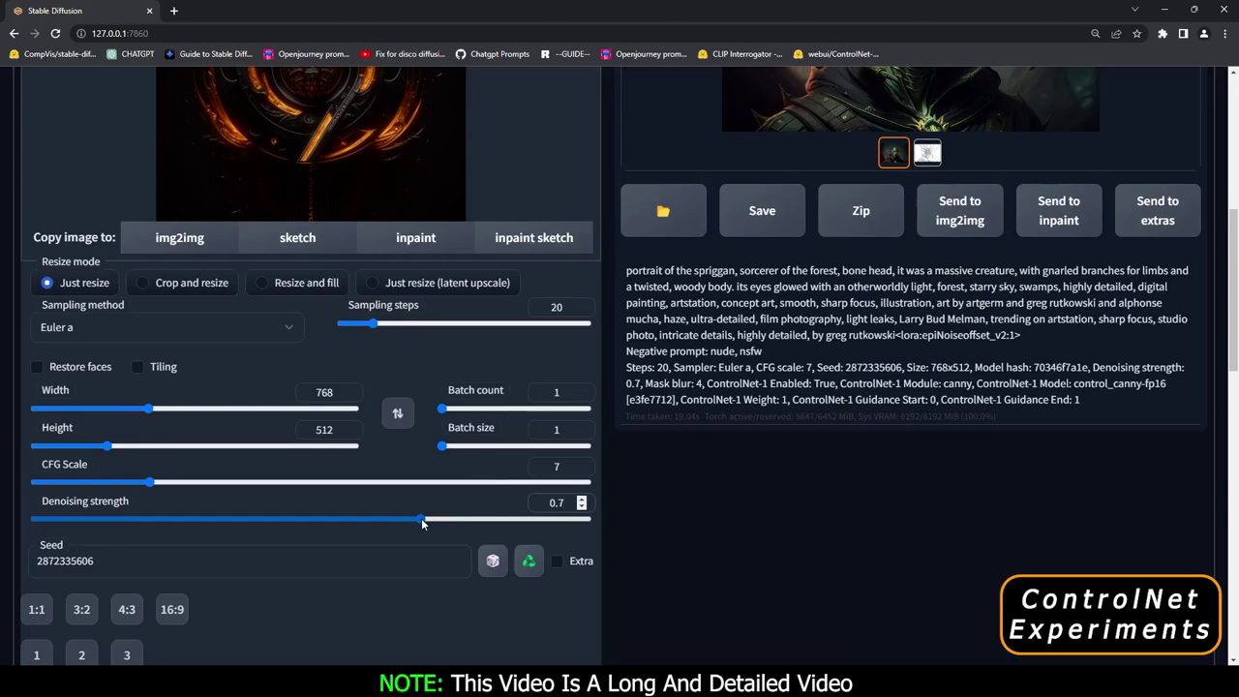
{"action": "left_click_drag", "start_coordinate": [422, 524], "coordinate": [409, 523]}
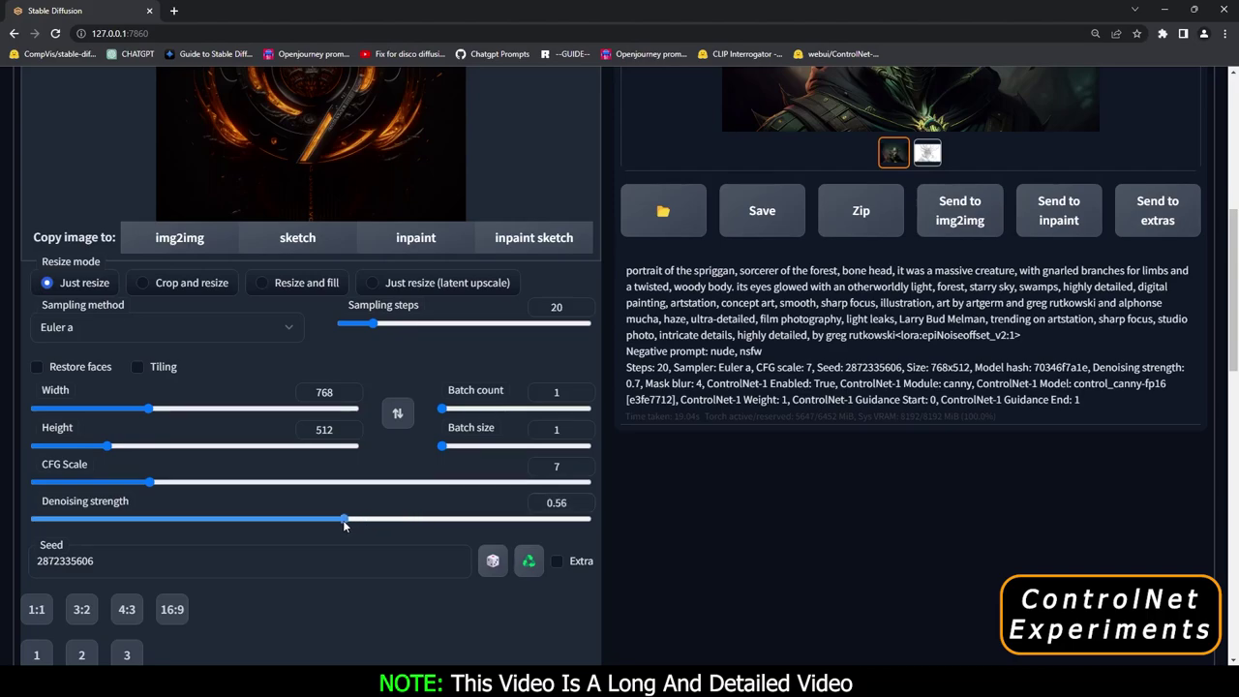
{"action": "left_click_drag", "start_coordinate": [304, 519], "coordinate": [284, 519]}
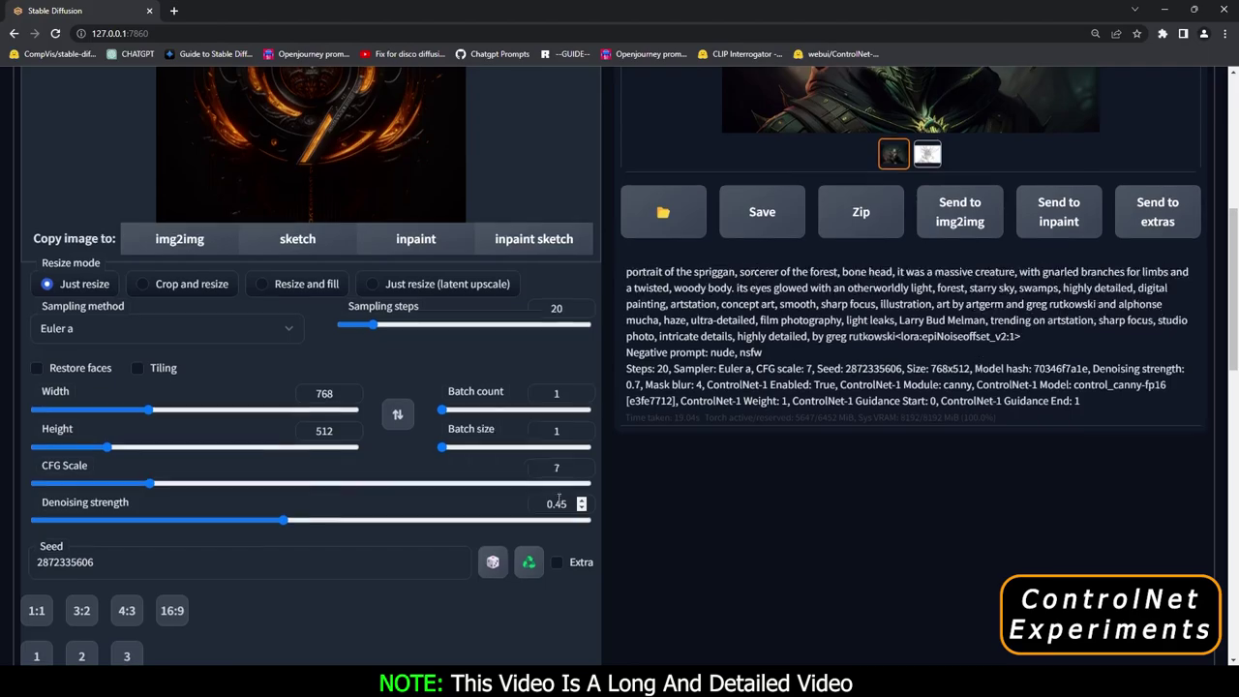
Step: Replace the img2img source image with 00003-2111829074.png from the PNG folder
{"action": "scroll", "coordinate": [356, 498], "scroll_direction": "up", "scroll_amount": 6}
{"action": "scroll", "coordinate": [288, 511], "scroll_direction": "down", "scroll_amount": 1}
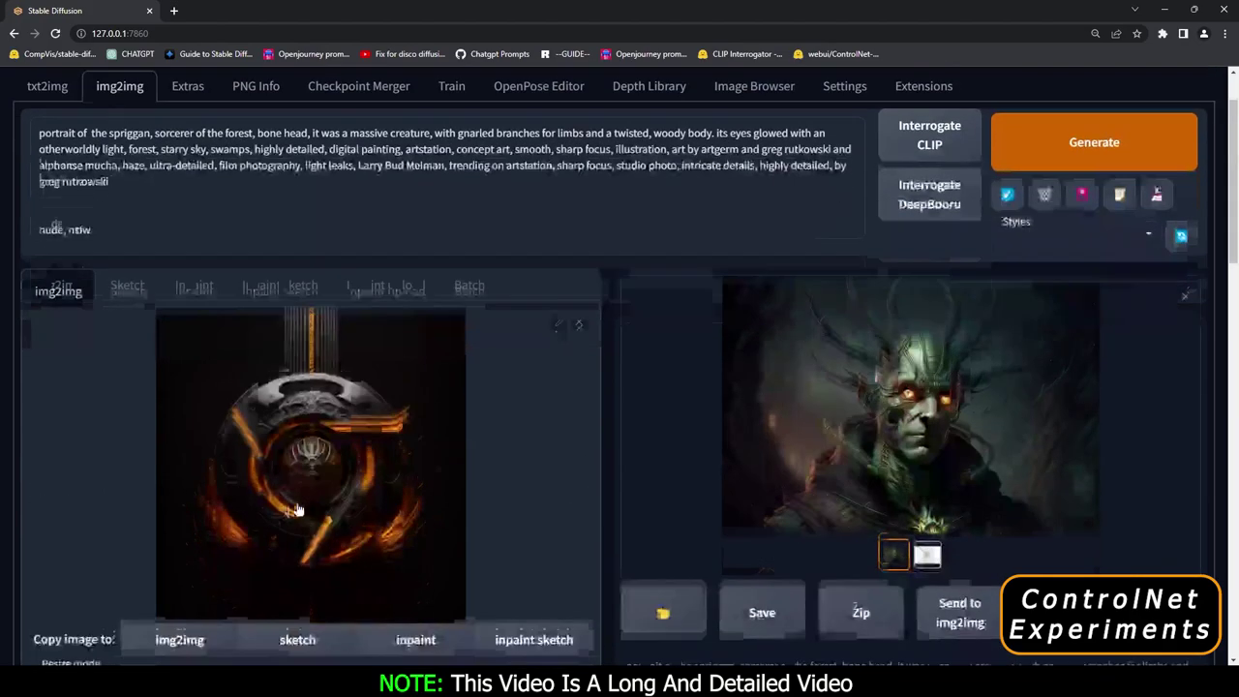
{"action": "left_click", "coordinate": [580, 316]}
{"action": "left_click", "coordinate": [310, 455]}
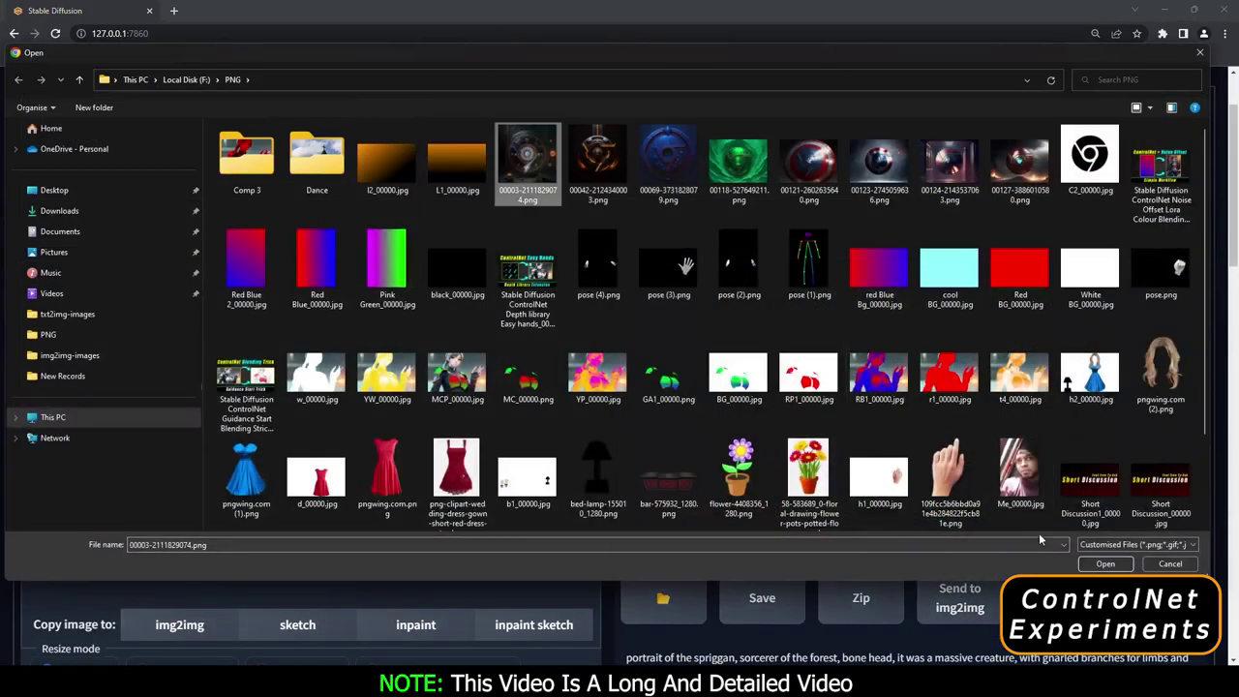
{"action": "double_click", "coordinate": [528, 164]}
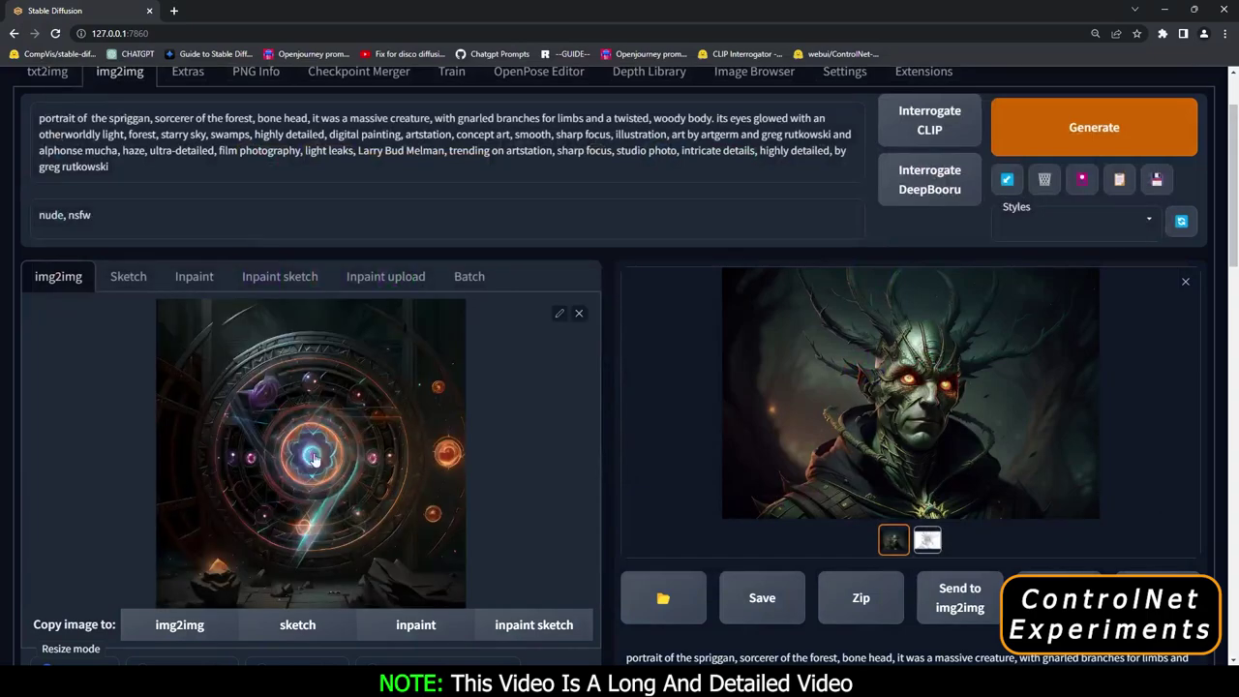
Step: Generate the spriggan image from the new source image with the epiNoiseoffset_v2 Lora selected
{"action": "scroll", "coordinate": [312, 459], "scroll_direction": "up", "scroll_amount": 1}
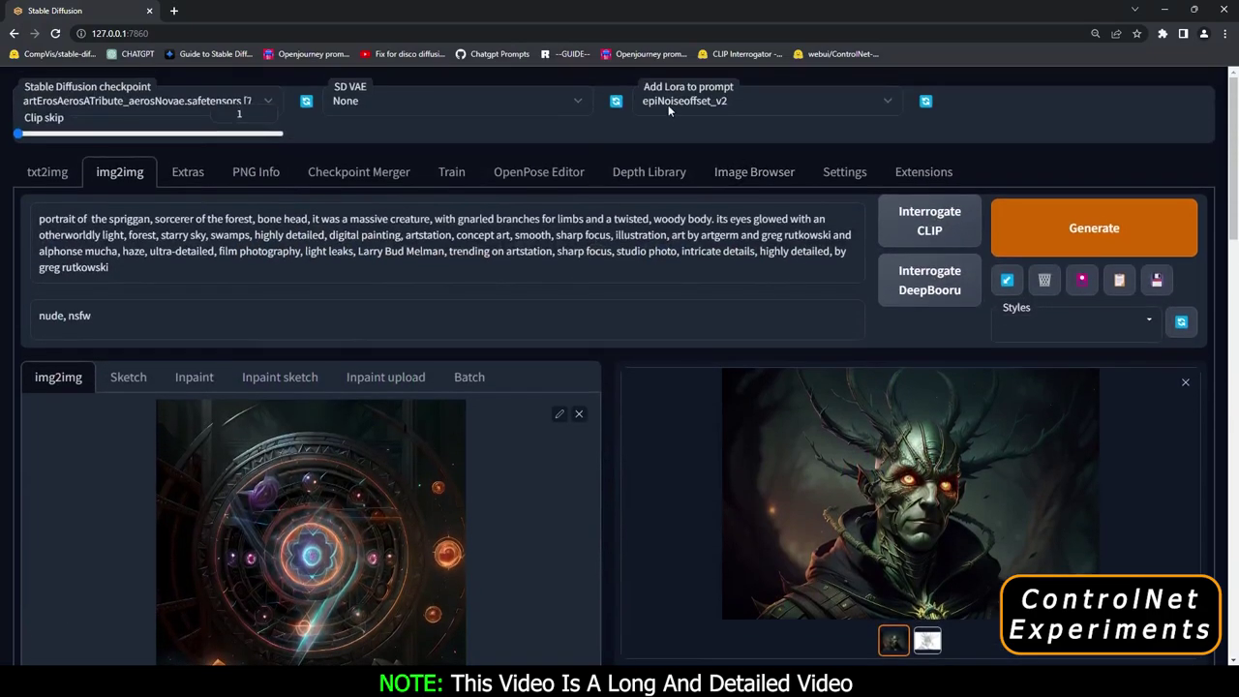
{"action": "scroll", "coordinate": [821, 522], "scroll_direction": "down", "scroll_amount": 2}
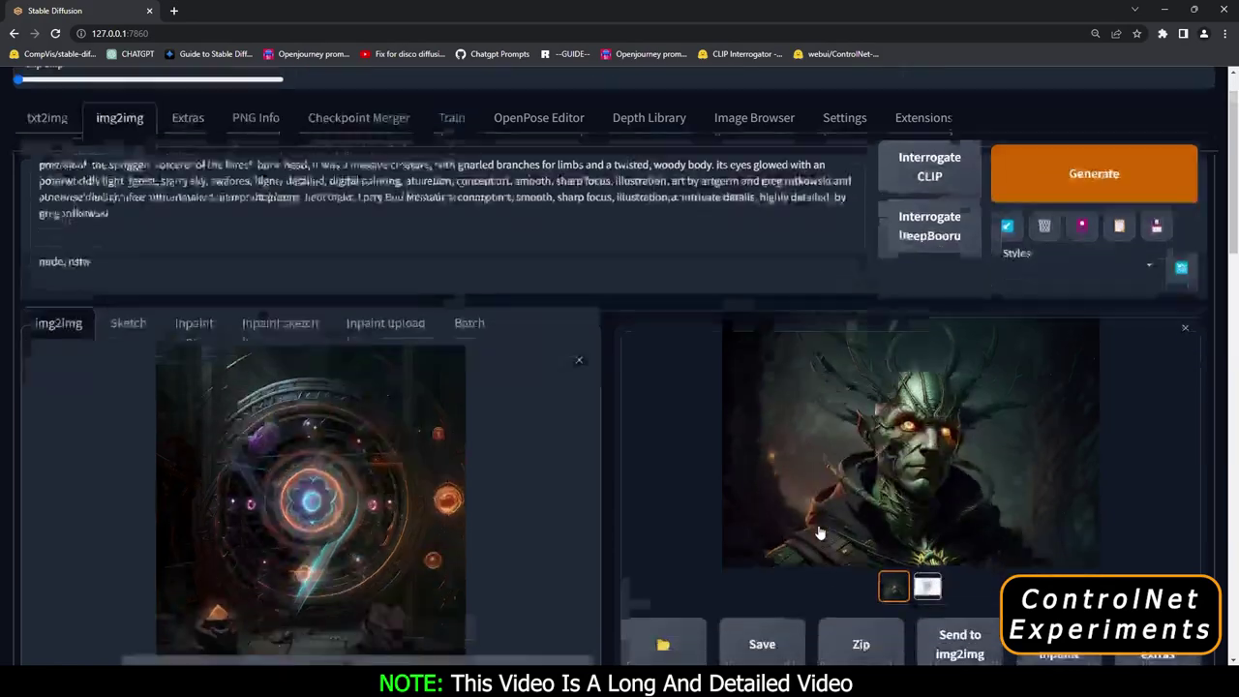
{"action": "scroll", "coordinate": [823, 484], "scroll_direction": "up", "scroll_amount": 2}
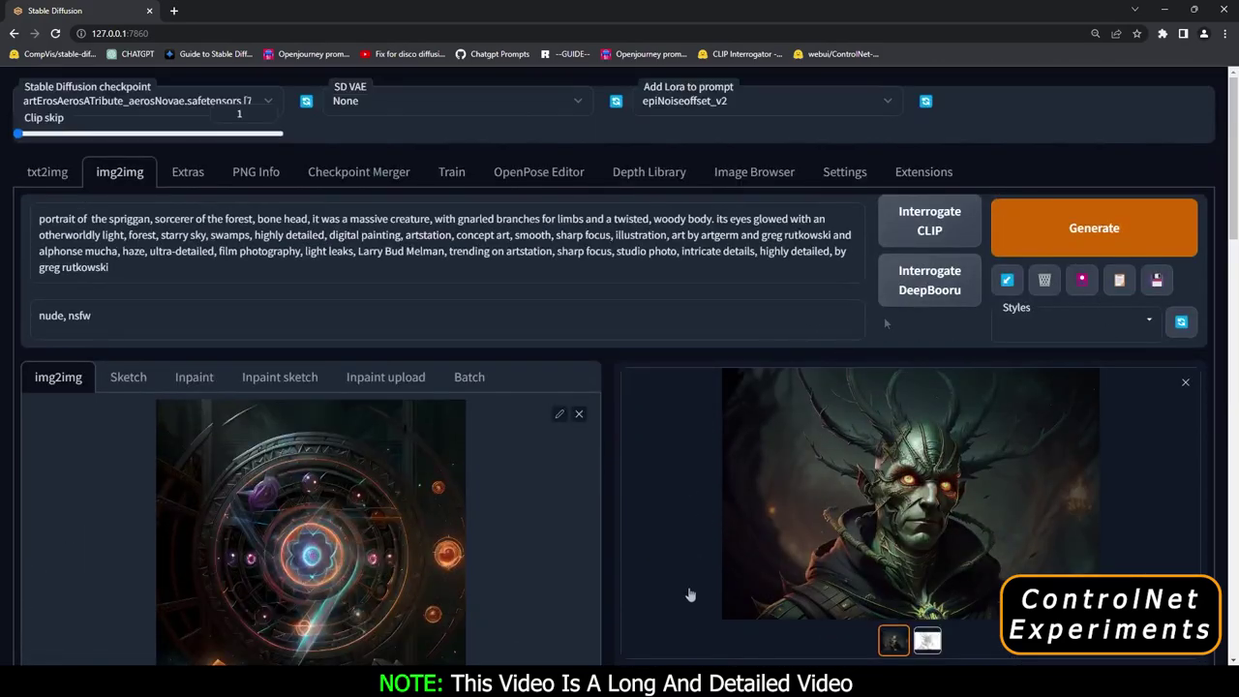
{"action": "left_click_drag", "start_coordinate": [1233, 211], "coordinate": [1232, 230]}
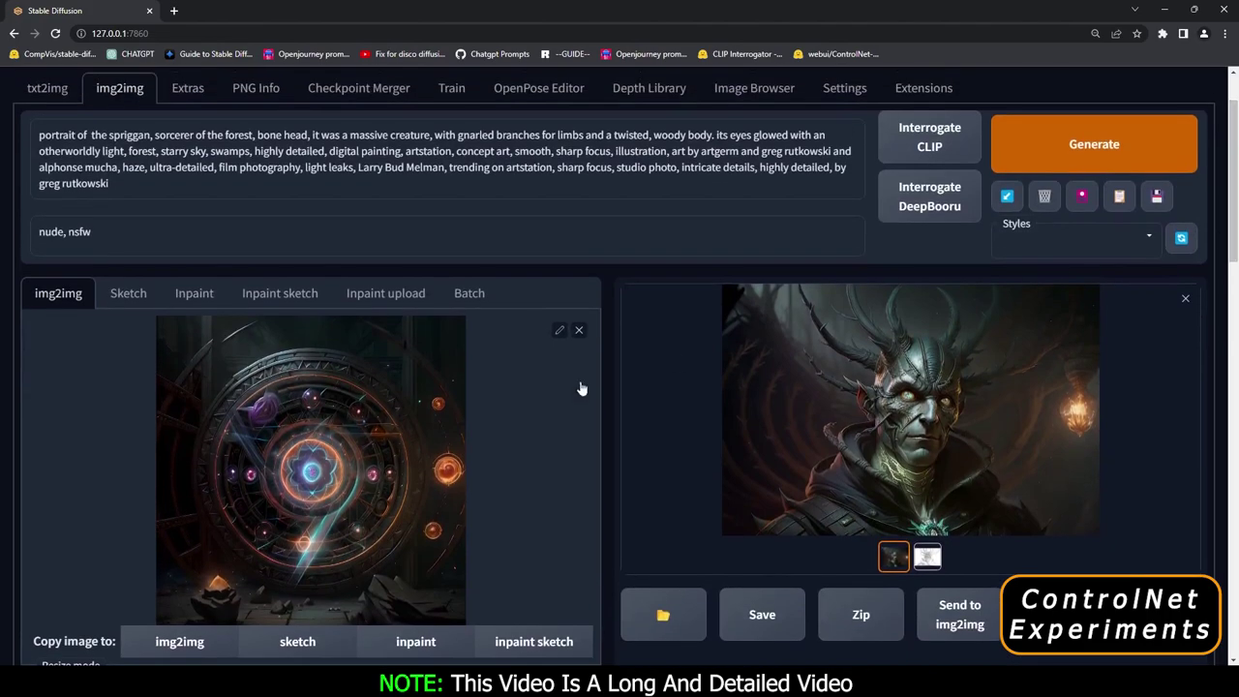
Step: Compare the new image side by side with the earlier fiery version in the image viewer, and minimize the viewer
{"action": "scroll", "coordinate": [833, 442], "scroll_direction": "up", "scroll_amount": 1}
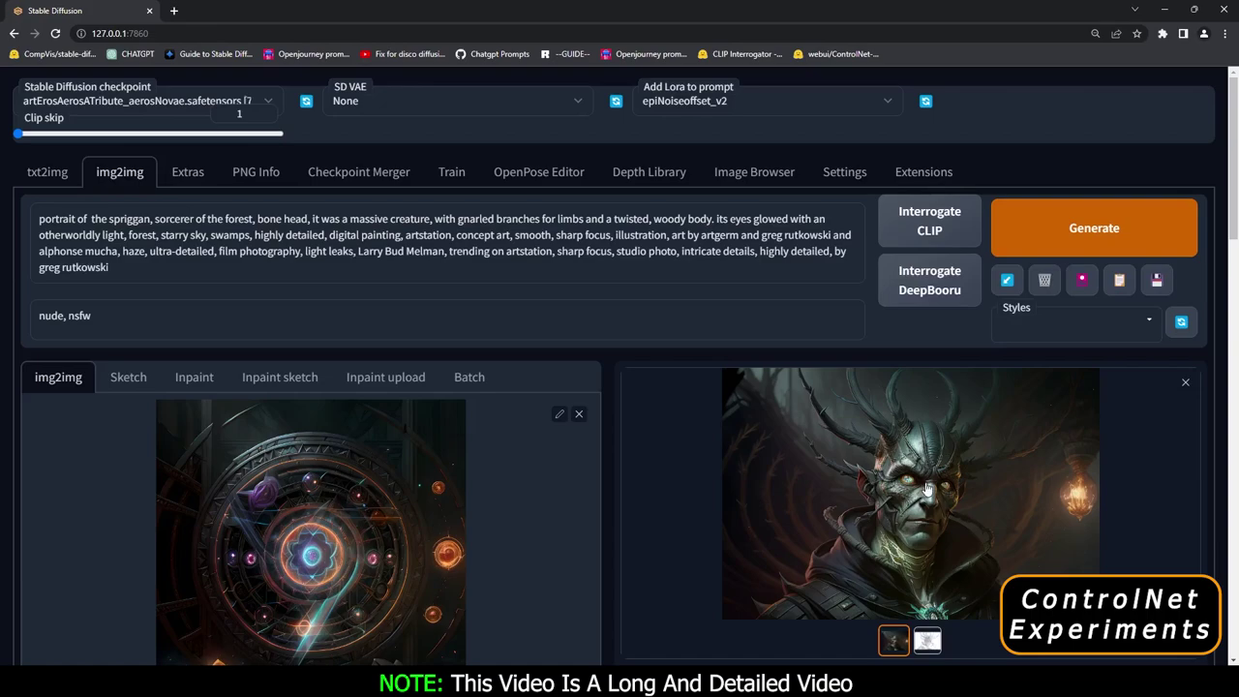
{"action": "scroll", "coordinate": [927, 490], "scroll_direction": "down", "scroll_amount": 1}
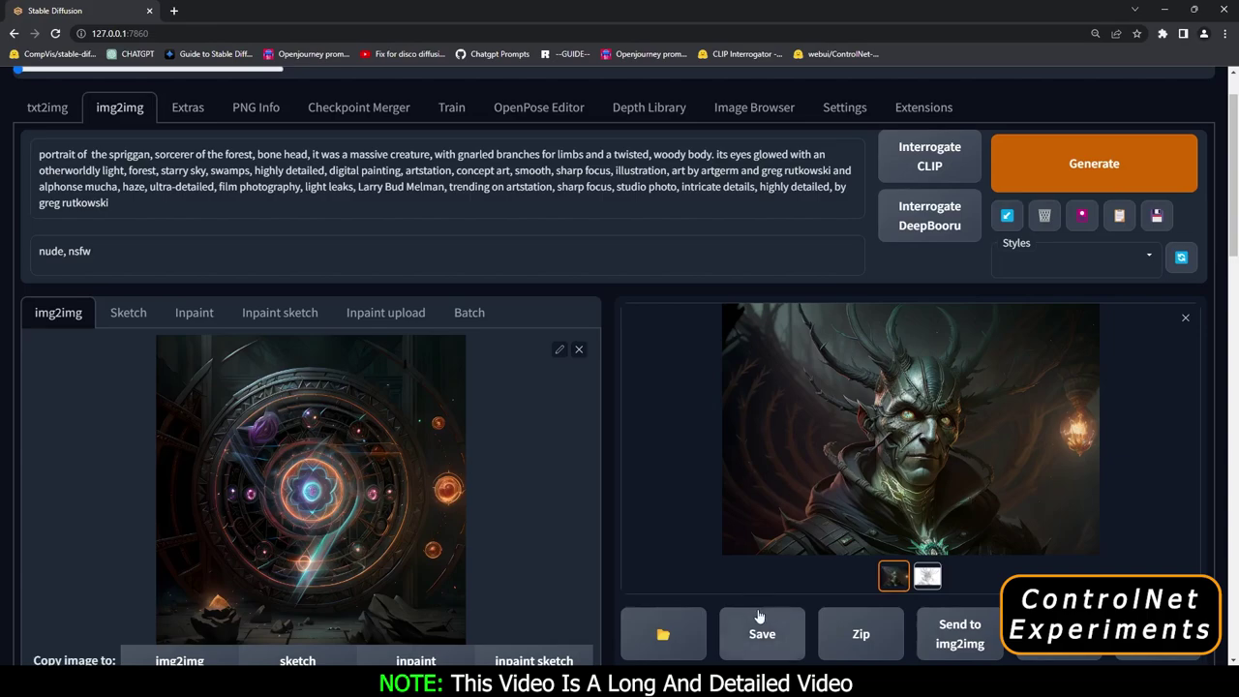
{"action": "left_click", "coordinate": [850, 627]}
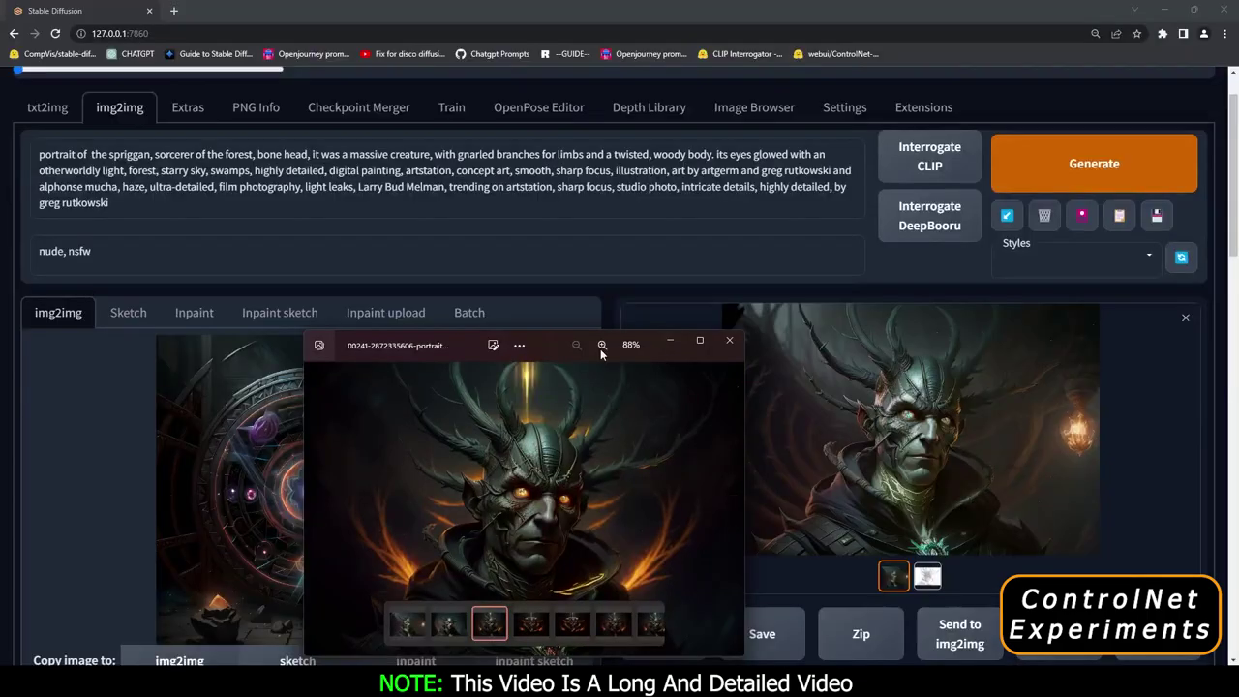
{"action": "left_click_drag", "start_coordinate": [550, 344], "coordinate": [548, 293]}
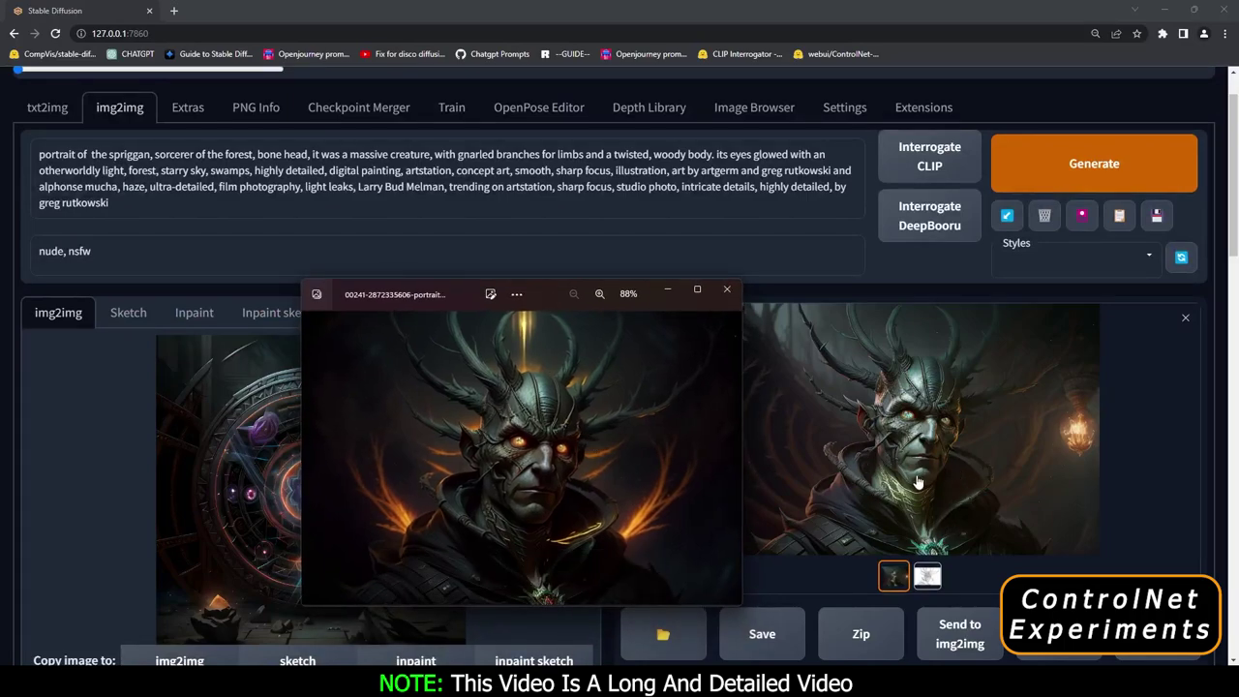
{"action": "mouse_move", "coordinate": [528, 308]}
{"action": "left_mouse_down"}
{"action": "mouse_move", "coordinate": [505, 294]}
{"action": "mouse_move", "coordinate": [521, 300]}
{"action": "left_mouse_up"}
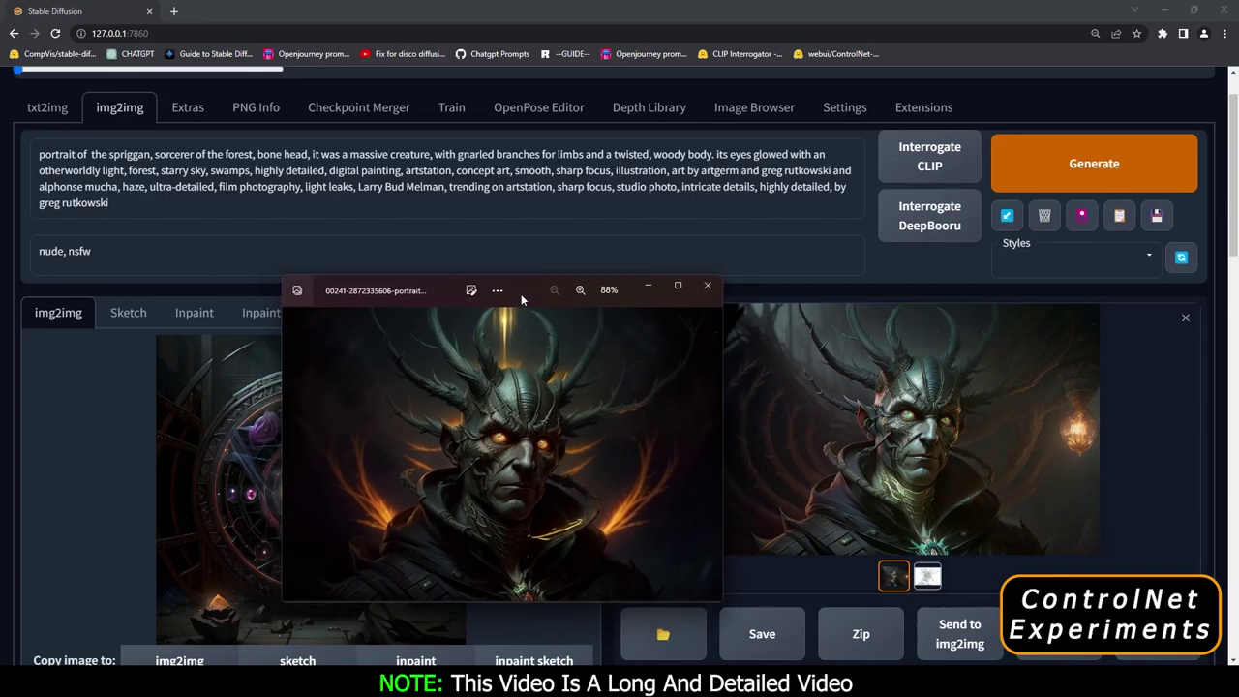
{"action": "left_click", "coordinate": [648, 286]}
Step: Examine the generated image beside its source image, and display its canny edge map
{"action": "scroll", "coordinate": [329, 484], "scroll_direction": "down", "scroll_amount": 1}
{"action": "scroll", "coordinate": [330, 483], "scroll_direction": "down", "scroll_amount": 1}
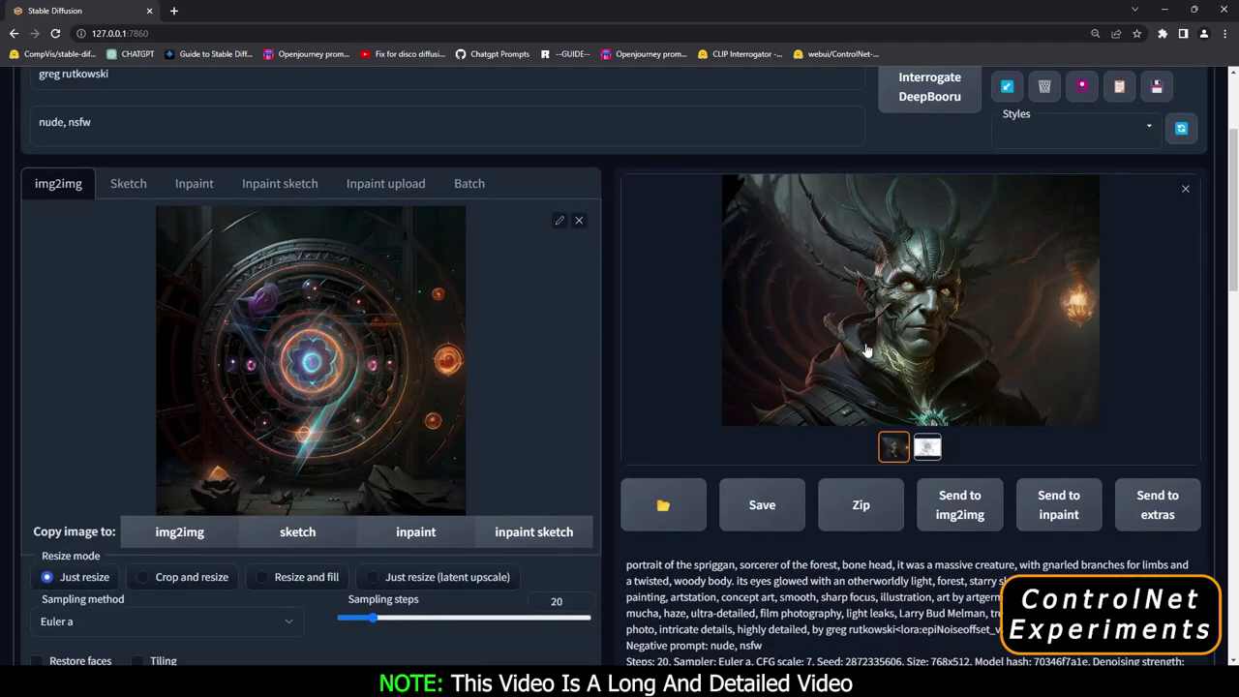
{"action": "scroll", "coordinate": [561, 408], "scroll_direction": "up", "scroll_amount": 2}
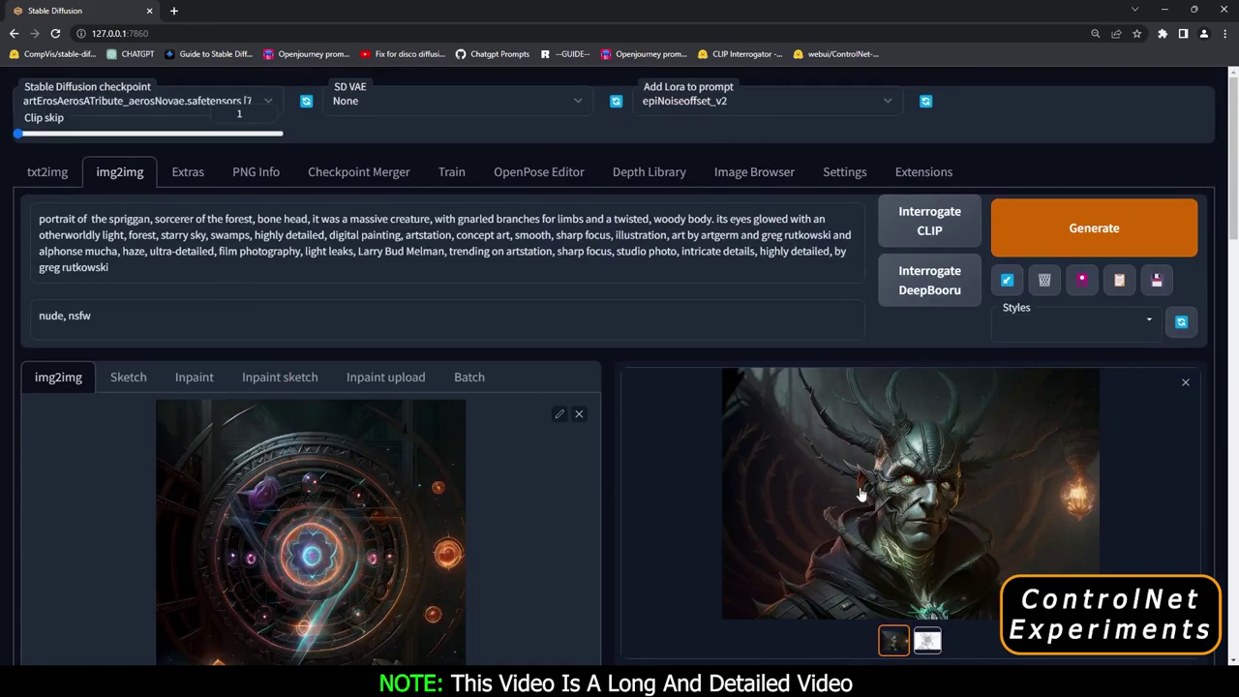
{"action": "scroll", "coordinate": [476, 493], "scroll_direction": "down", "scroll_amount": 1}
{"action": "left_click", "coordinate": [927, 577]}
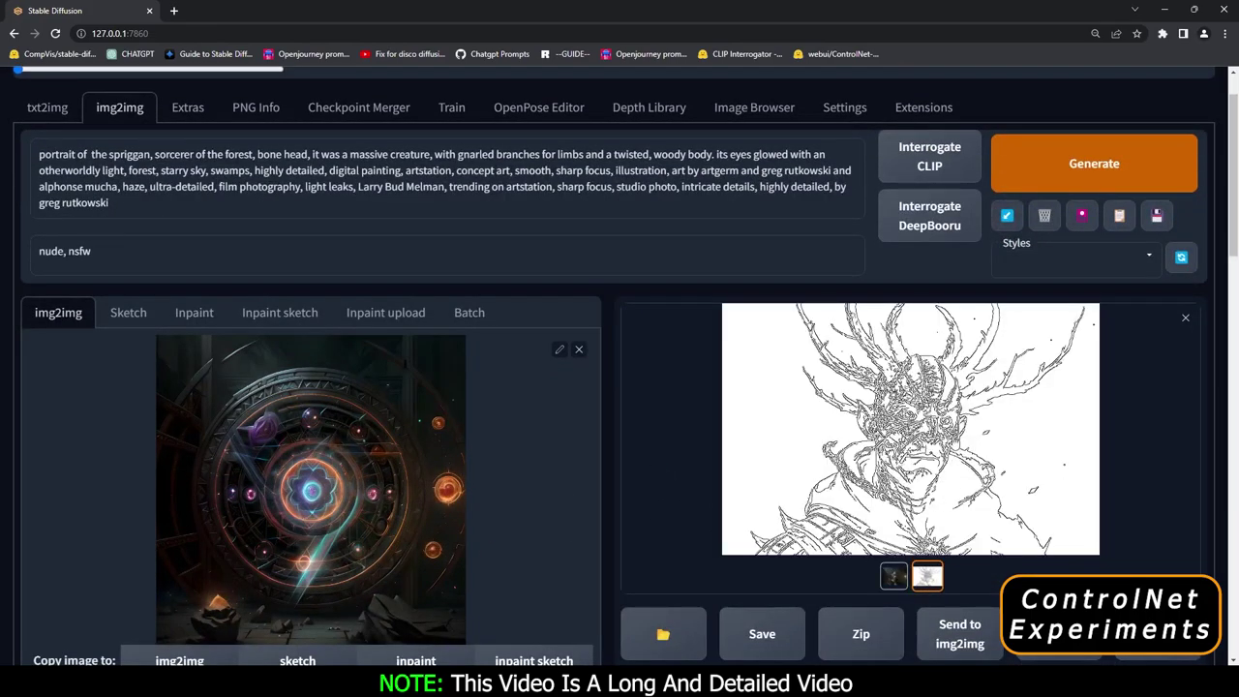
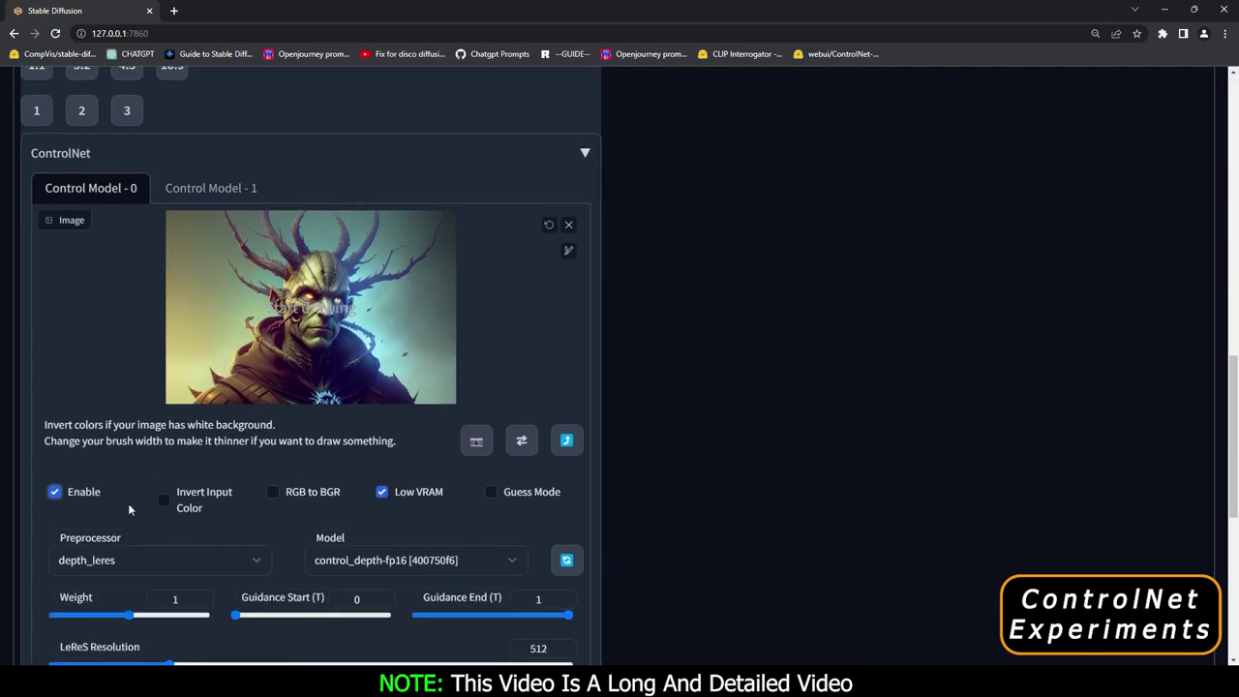
Step: Generate the image again with ControlNet's Control Model - 0 enabled, using the depth_leres preprocessor and the control_depth-fp16 model
{"action": "scroll", "coordinate": [644, 428], "scroll_direction": "up", "scroll_amount": 15}
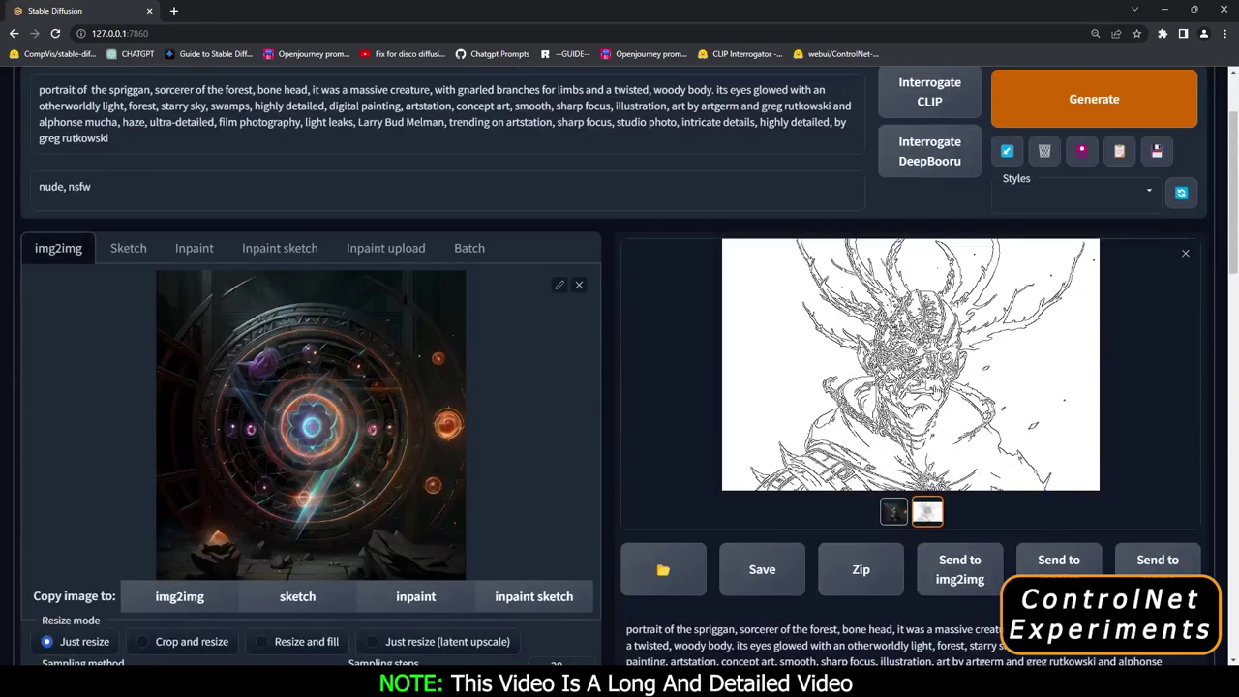
{"action": "left_click", "coordinate": [893, 512]}
{"action": "scroll", "coordinate": [893, 512], "scroll_direction": "up", "scroll_amount": 2}
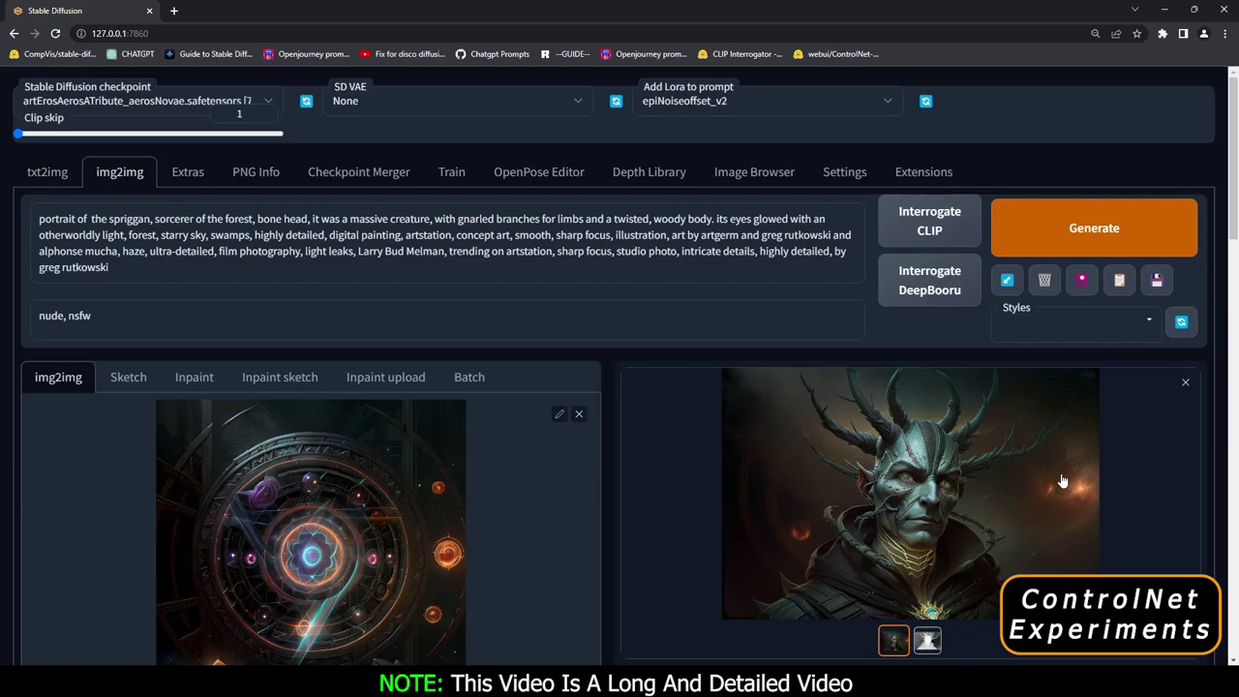
Step: Check the depth map, then compare the depth result with the original portrait and the earlier canny version in the image viewer
{"action": "left_click", "coordinate": [927, 641]}
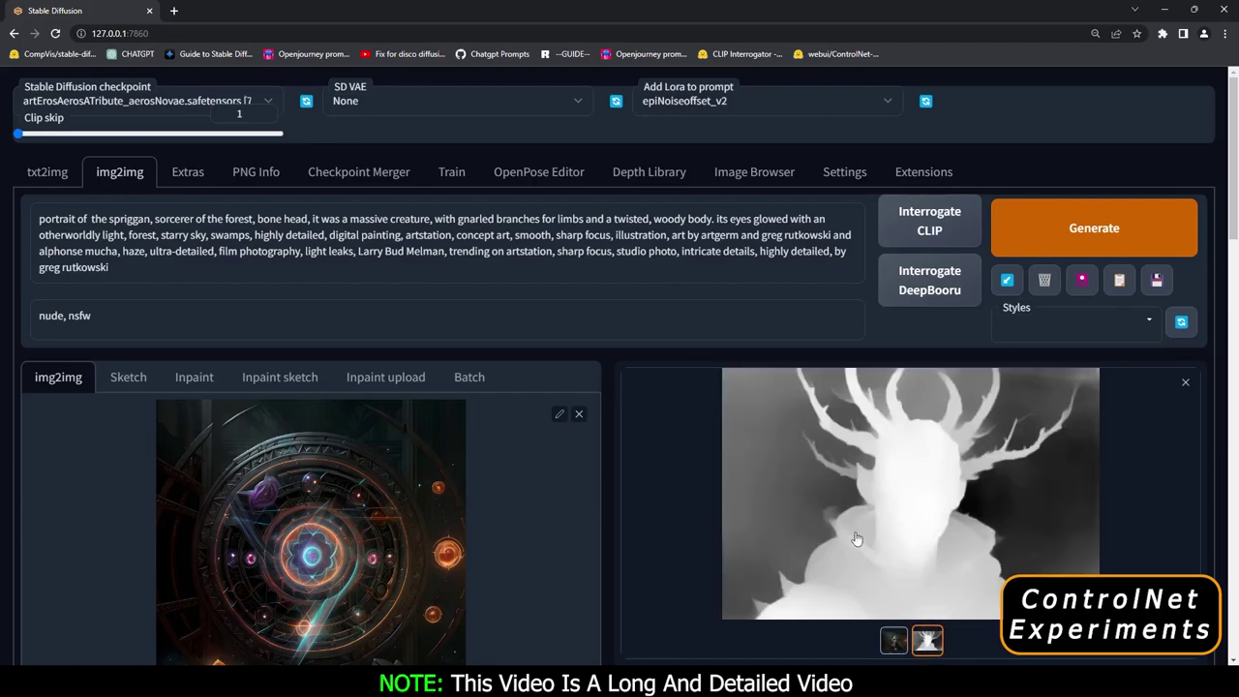
{"action": "left_click", "coordinate": [893, 640]}
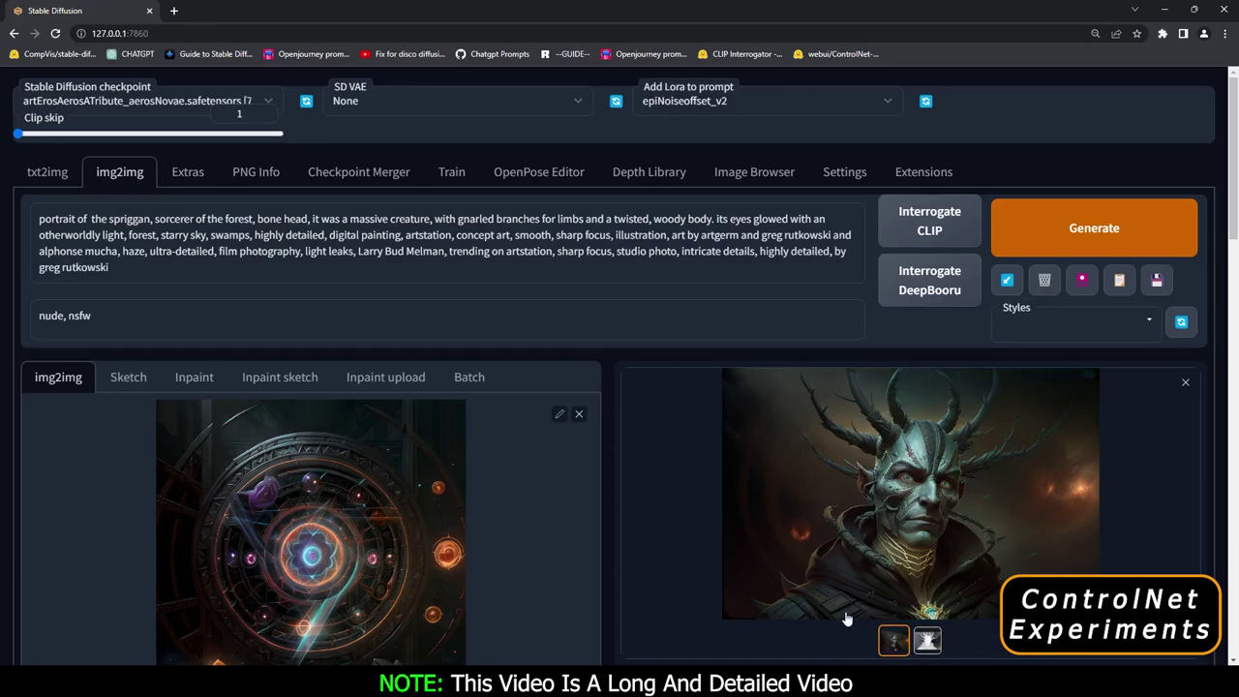
{"action": "mouse_move", "coordinate": [848, 620]}
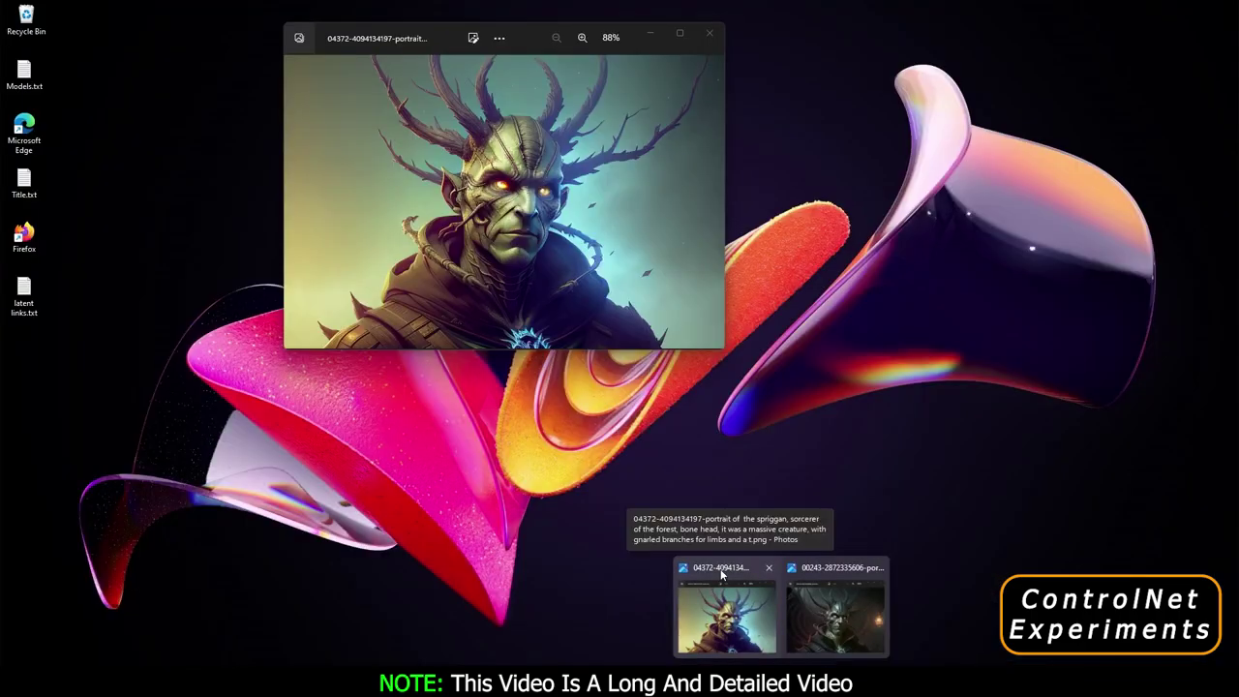
{"action": "left_click", "coordinate": [726, 608]}
{"action": "mouse_move", "coordinate": [527, 35]}
{"action": "left_mouse_down"}
{"action": "mouse_move", "coordinate": [545, 49]}
{"action": "mouse_move", "coordinate": [534, 48]}
{"action": "left_mouse_up"}
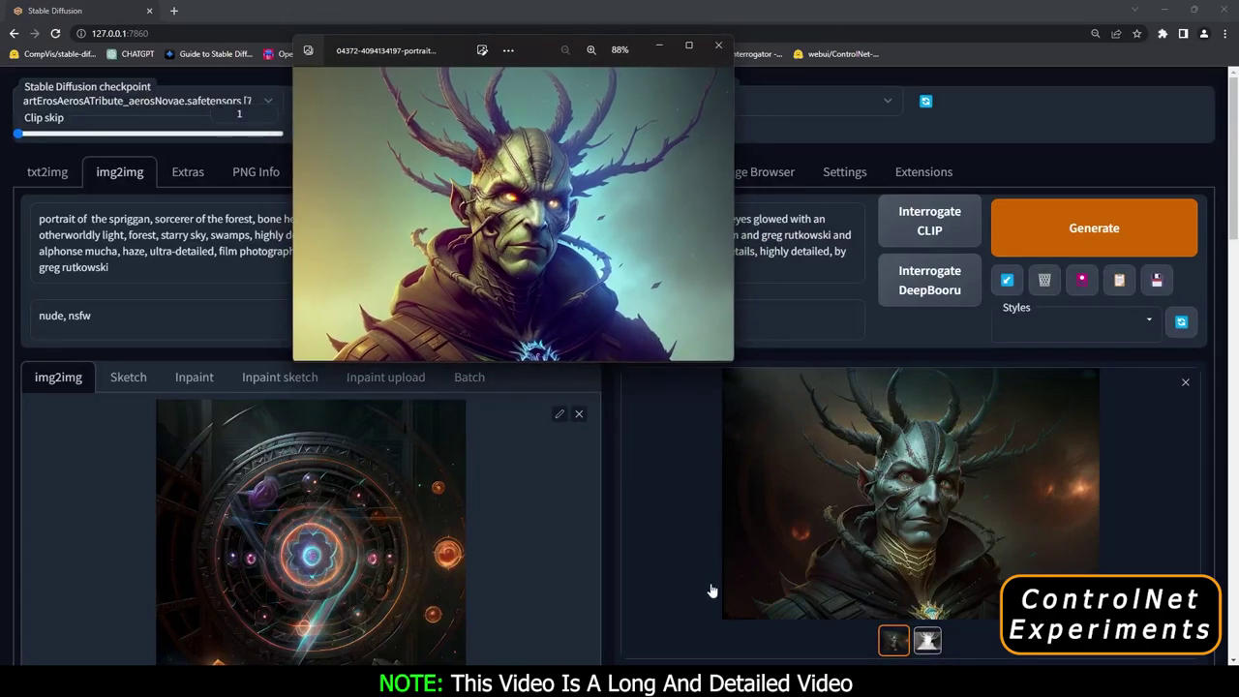
{"action": "left_click", "coordinate": [831, 573]}
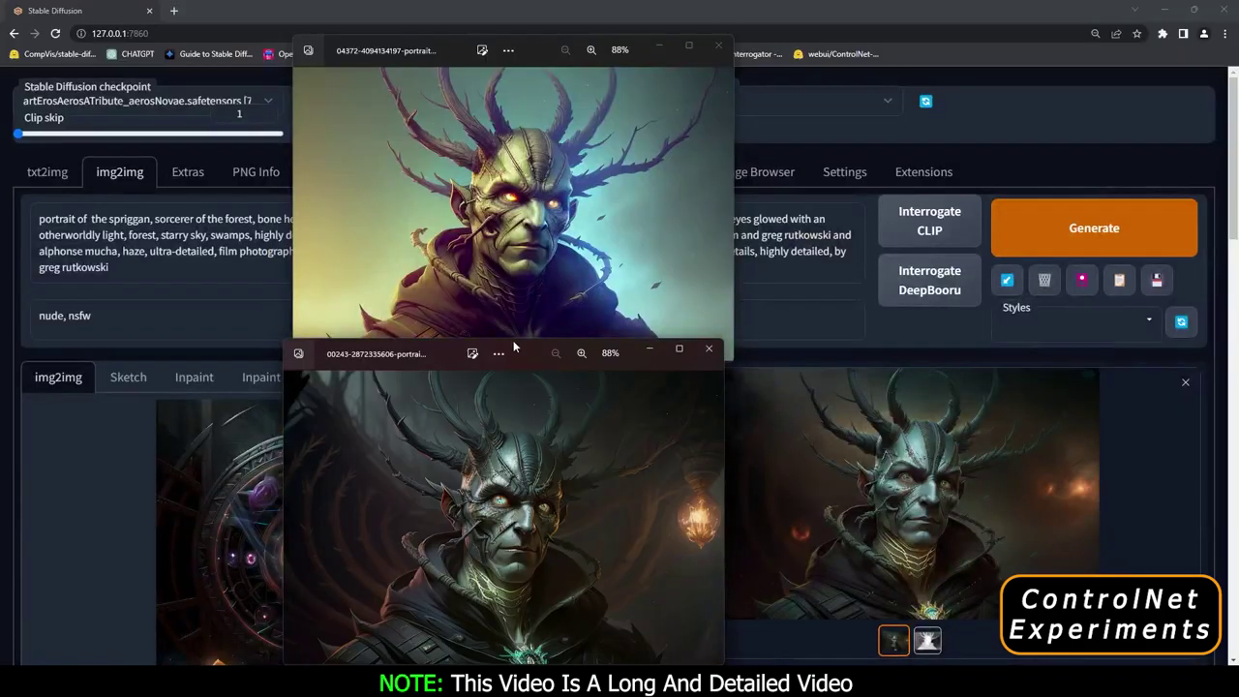
{"action": "left_click_drag", "start_coordinate": [528, 355], "coordinate": [531, 358]}
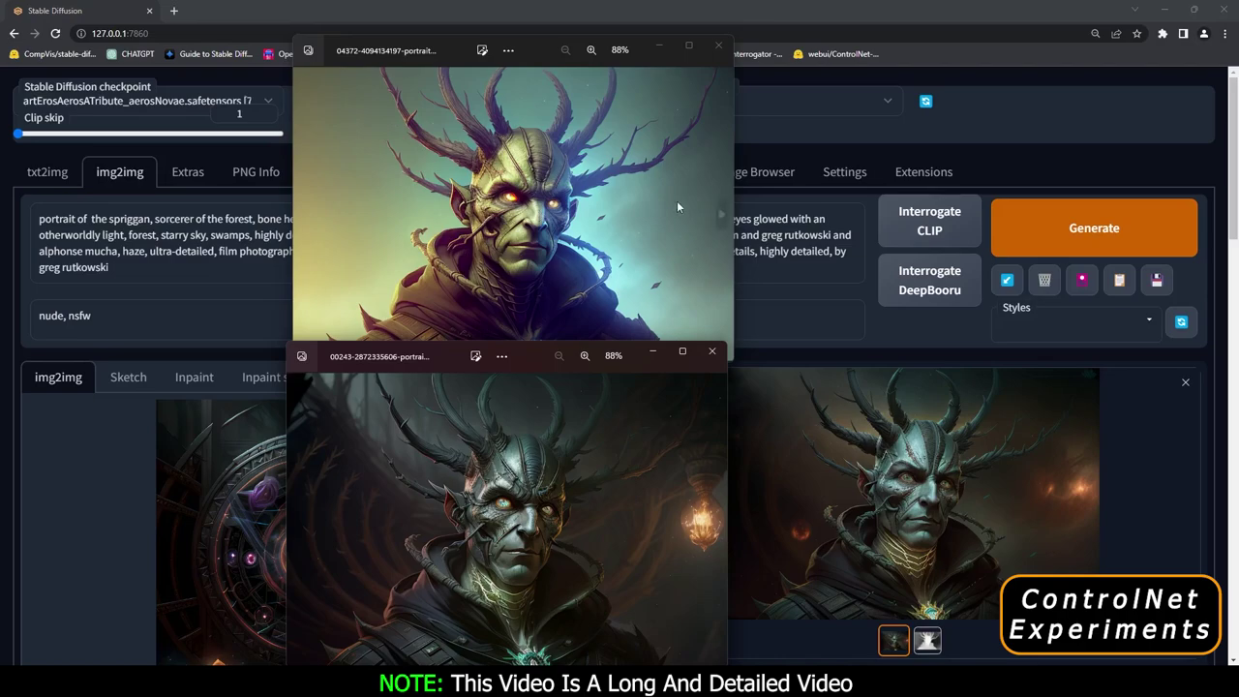
{"action": "left_click", "coordinate": [651, 352]}
{"action": "left_click", "coordinate": [664, 46]}
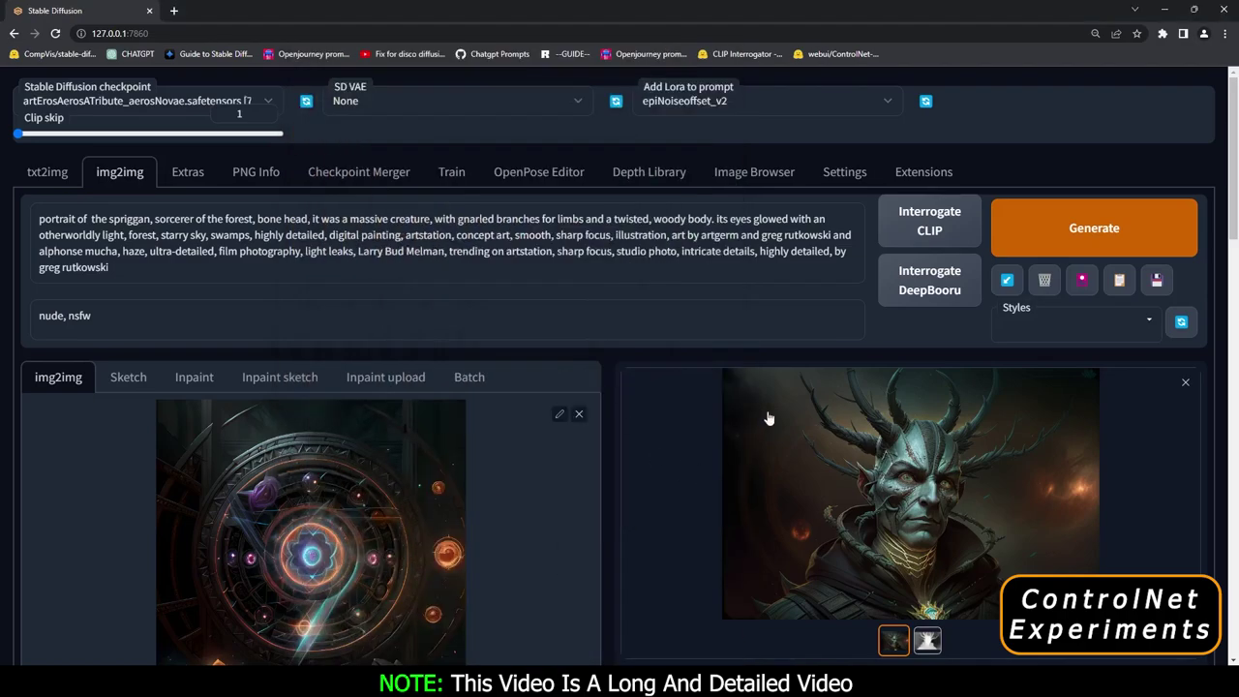
Step: Clear the Lora selection and generate the spriggan image again with the same depth settings
{"action": "left_click", "coordinate": [744, 103]}
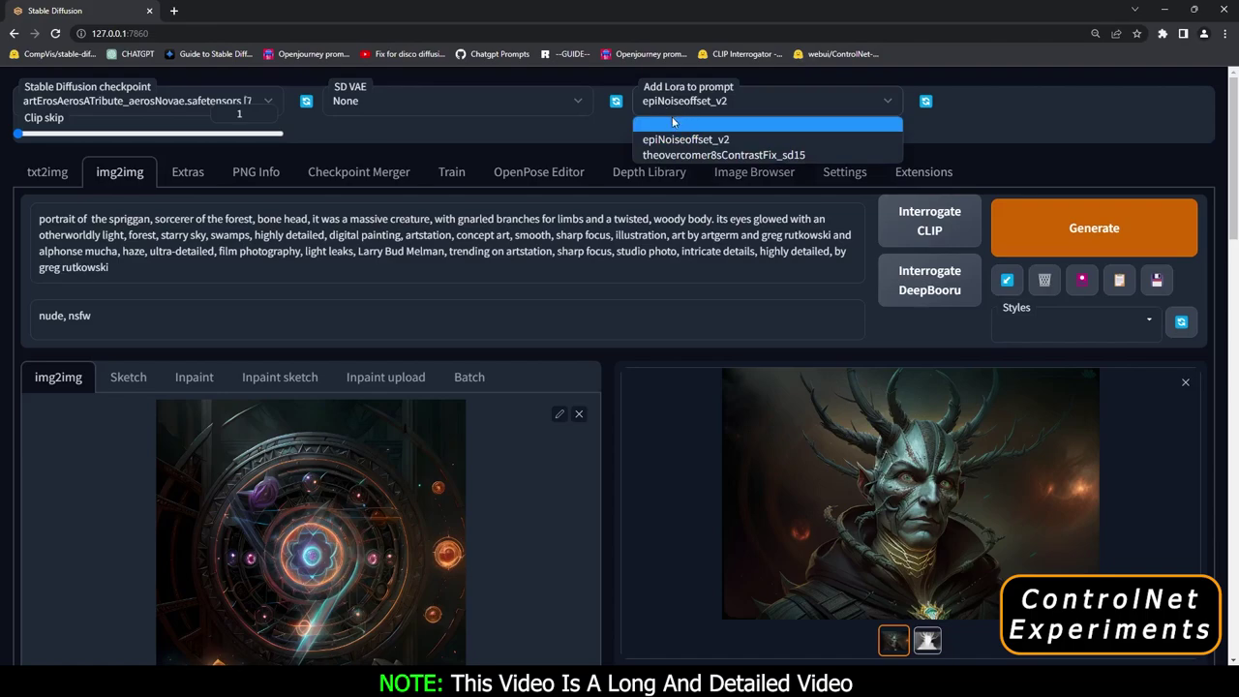
{"action": "left_click", "coordinate": [671, 125]}
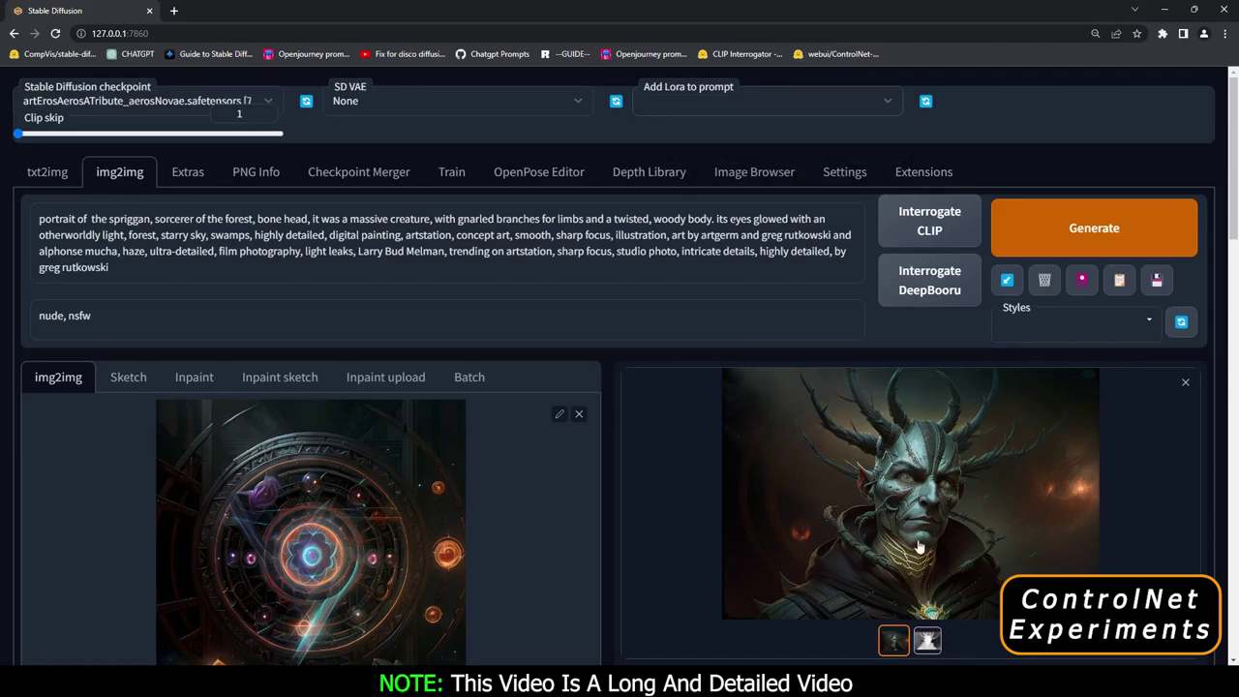
{"action": "left_click", "coordinate": [927, 643]}
{"action": "left_click", "coordinate": [893, 641]}
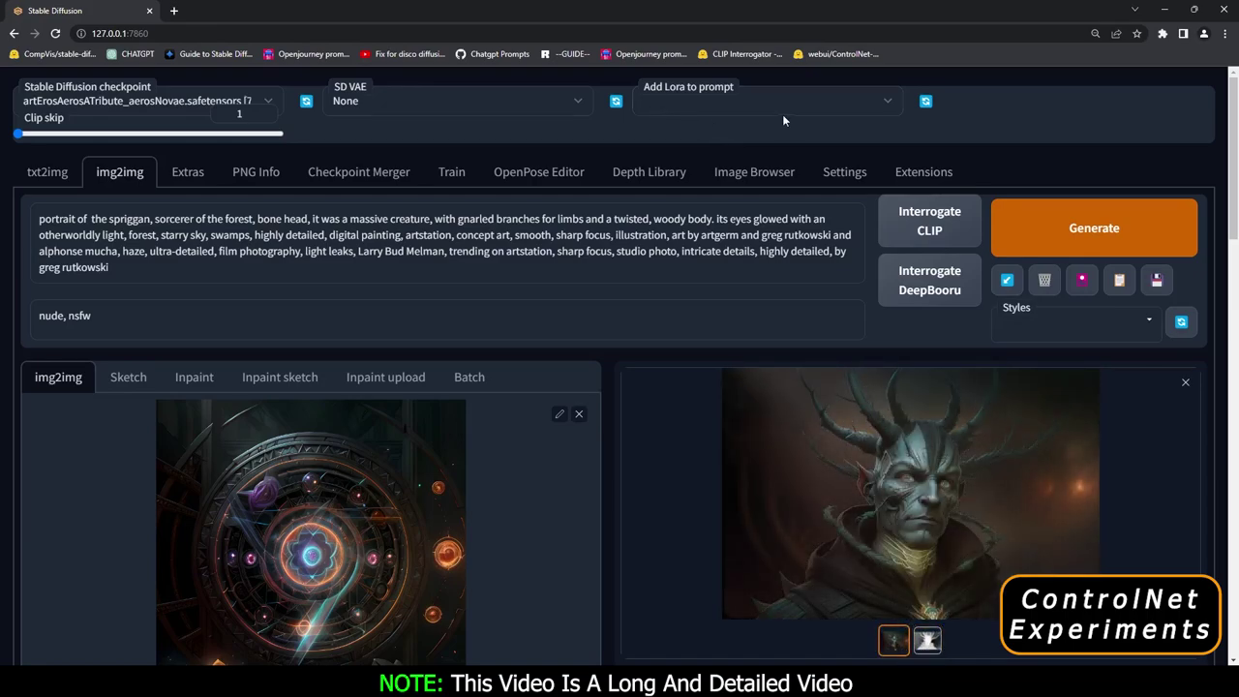
Step: Examine the result without Lora at full size and compare it with the saved Lora version in the image viewer
{"action": "left_click", "coordinate": [803, 383]}
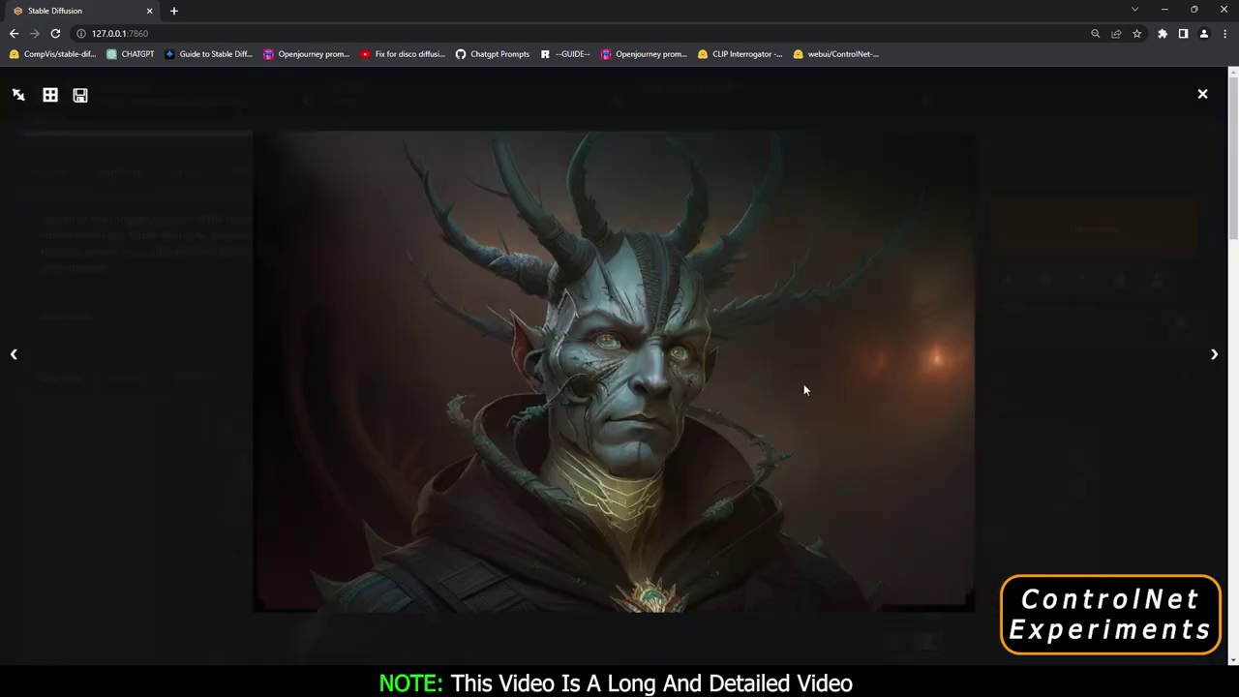
{"action": "left_click", "coordinate": [1049, 523]}
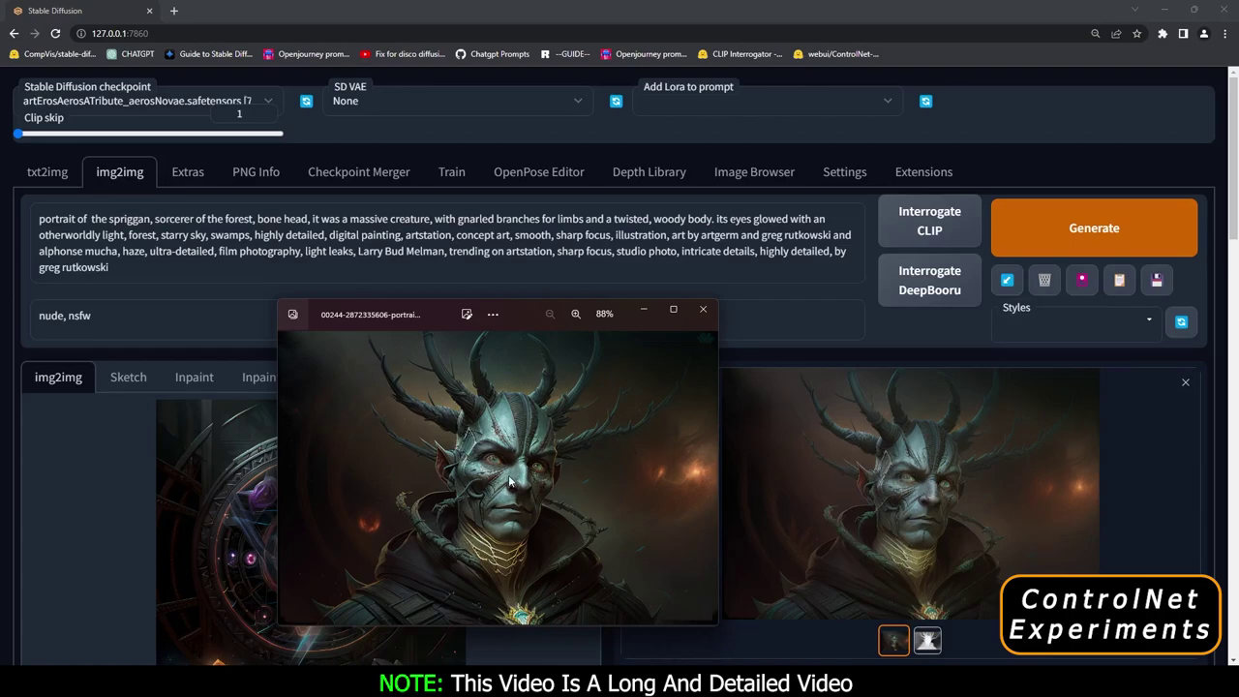
{"action": "left_click", "coordinate": [638, 309]}
Step: Reselect the epiNoiseoffset_v2 Lora, enable Control Model - 1 with canny and control_canny-fp16, and generate using both ControlNet units
{"action": "left_click", "coordinate": [886, 102]}
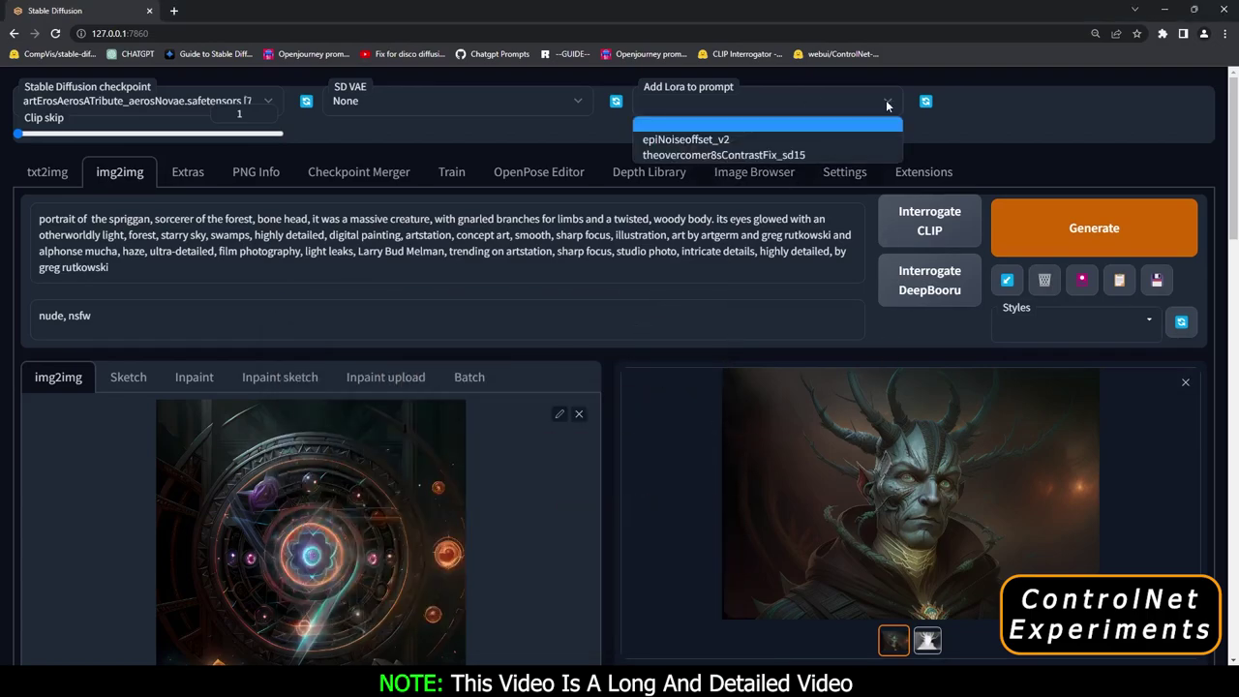
{"action": "left_click", "coordinate": [718, 139]}
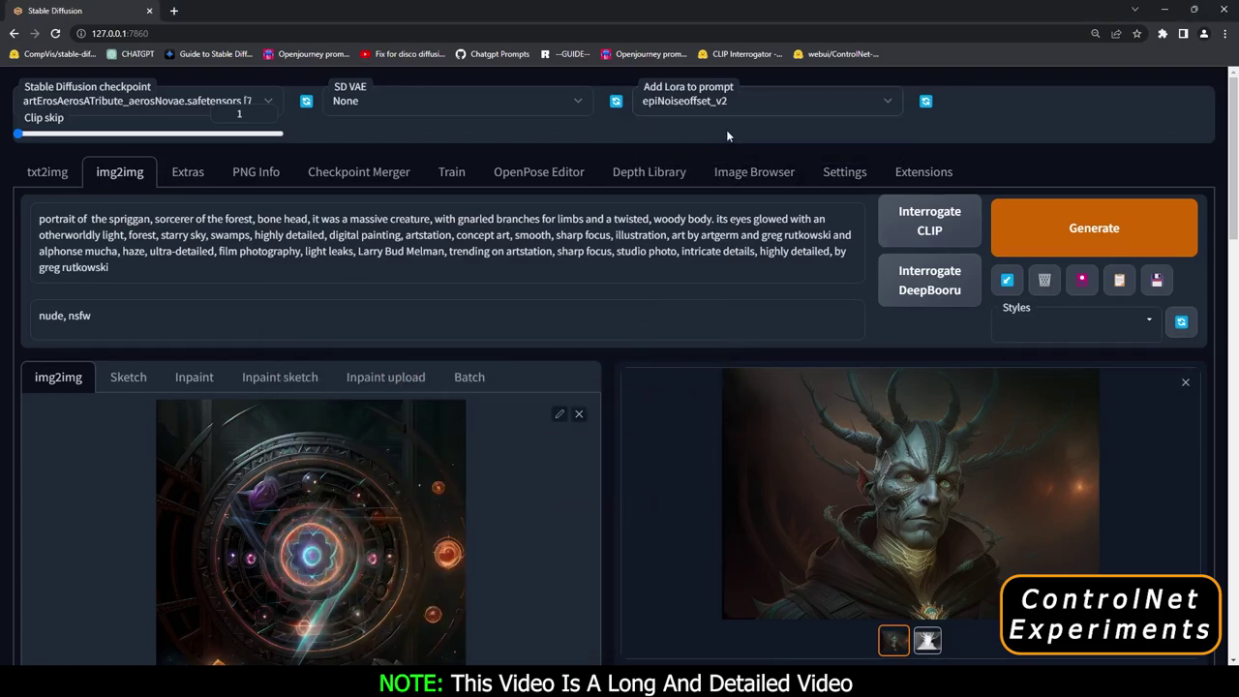
{"action": "scroll", "coordinate": [331, 432], "scroll_direction": "down", "scroll_amount": 10}
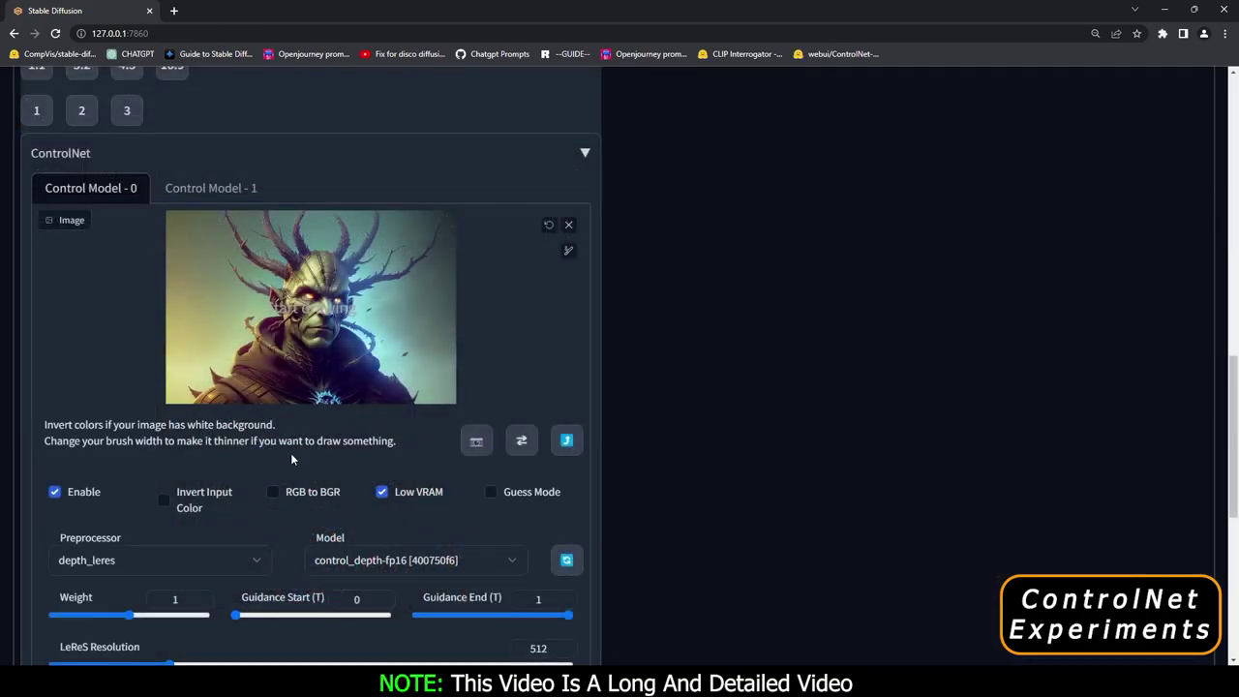
{"action": "scroll", "coordinate": [879, 331], "scroll_direction": "up", "scroll_amount": 10}
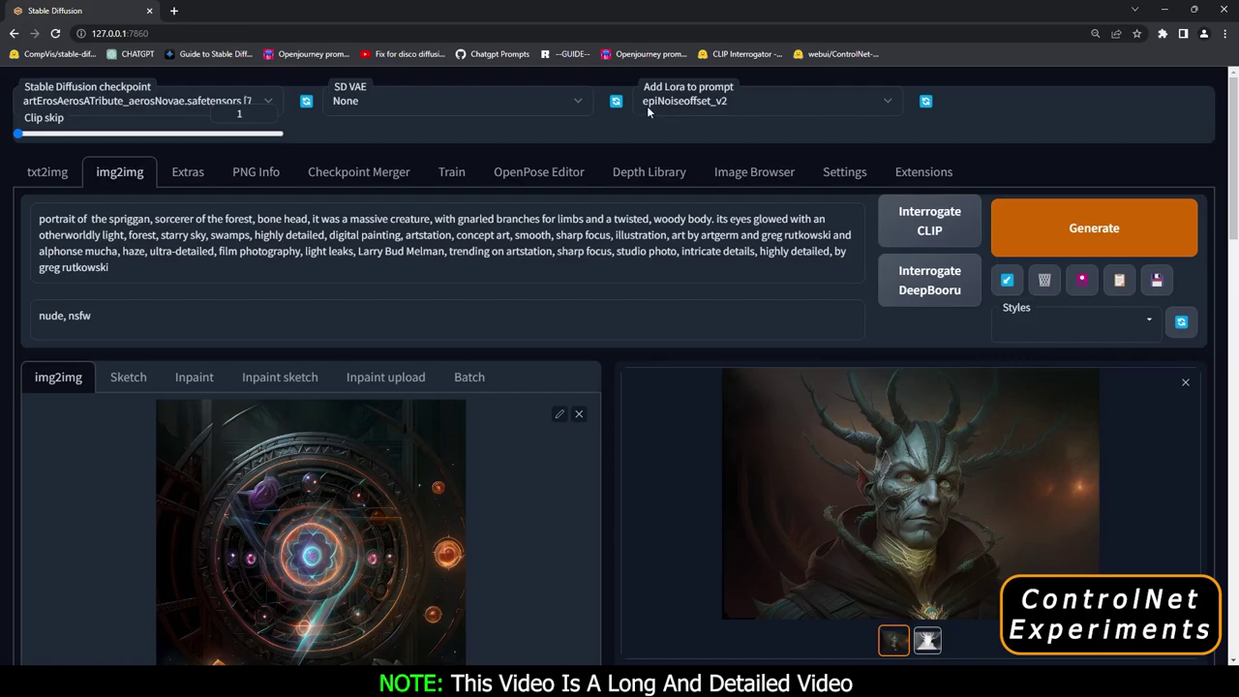
{"action": "scroll", "coordinate": [336, 488], "scroll_direction": "down", "scroll_amount": 3}
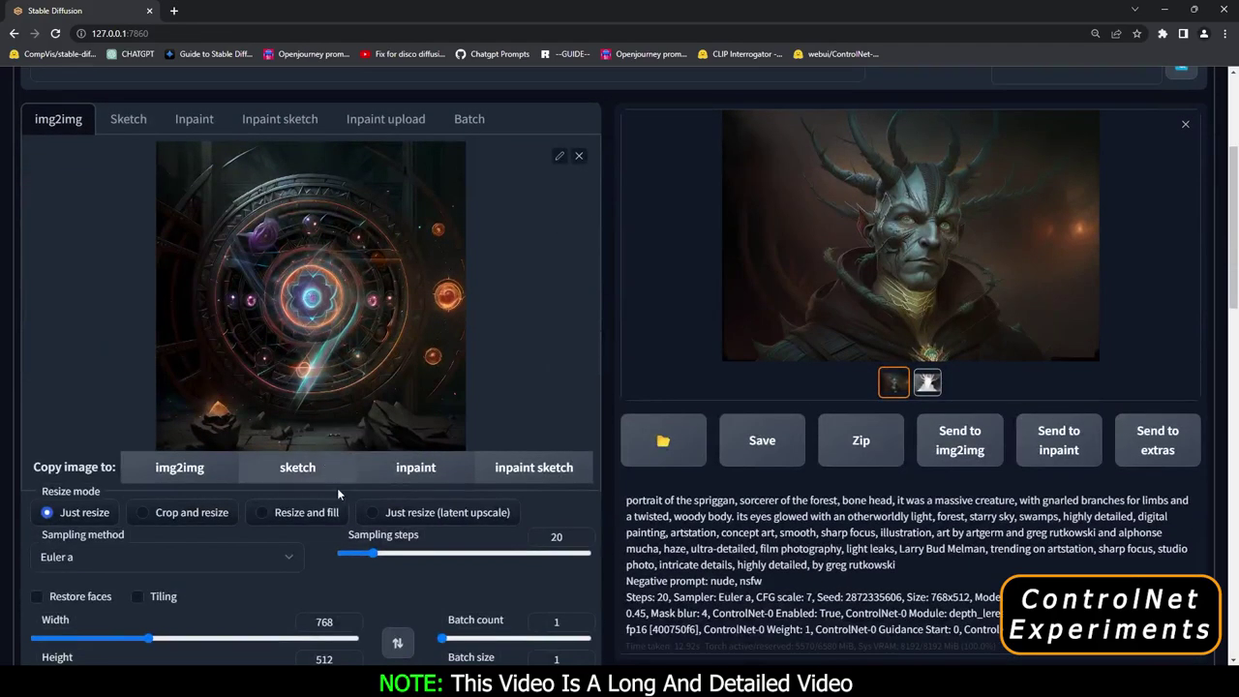
{"action": "scroll", "coordinate": [333, 511], "scroll_direction": "down", "scroll_amount": 2}
{"action": "scroll", "coordinate": [334, 511], "scroll_direction": "down", "scroll_amount": 5}
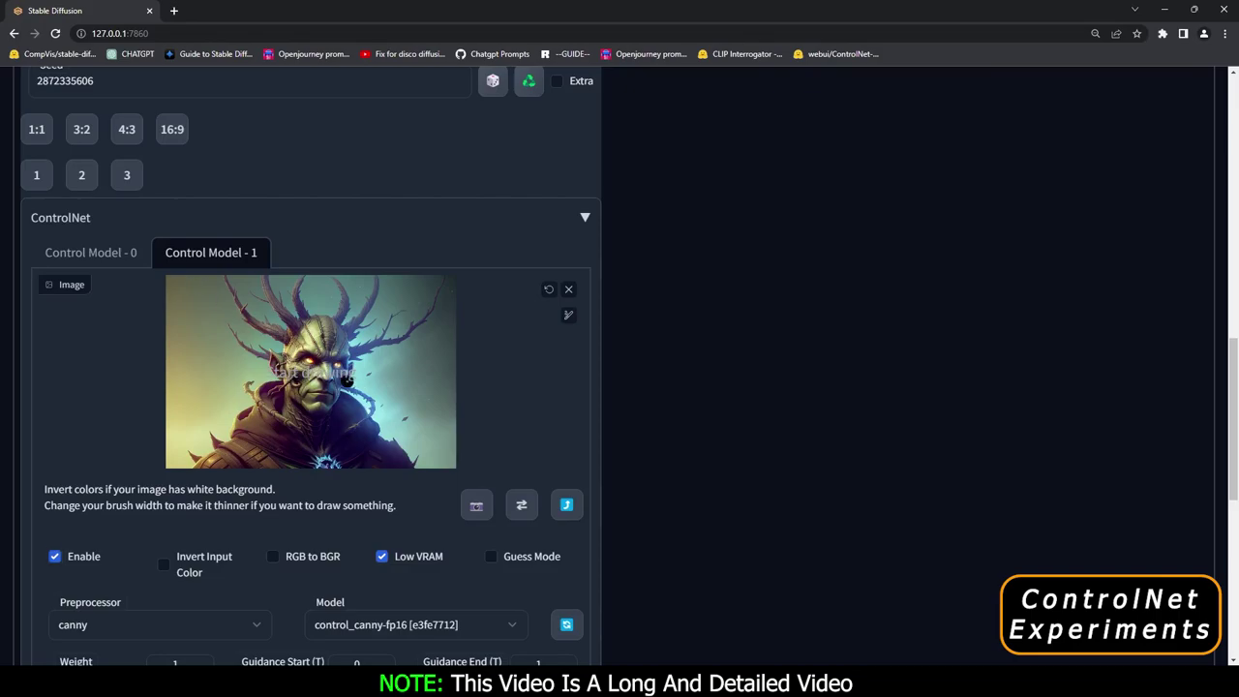
{"action": "scroll", "coordinate": [1067, 395], "scroll_direction": "up", "scroll_amount": 10}
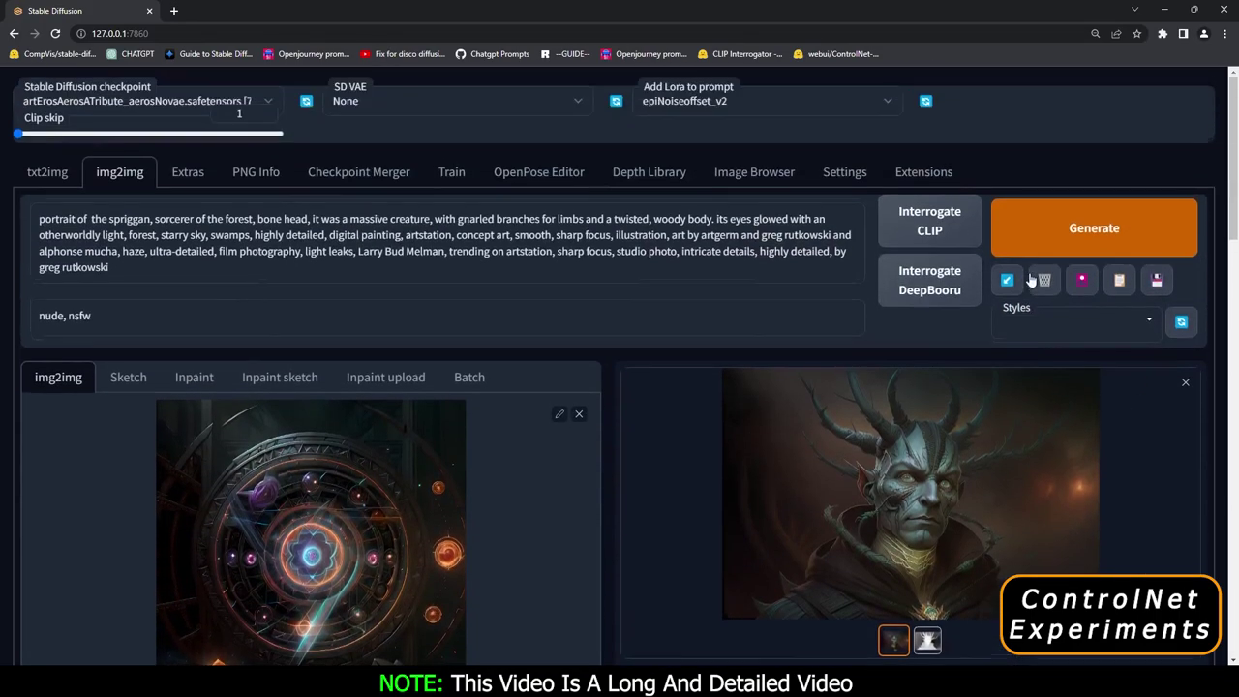
{"action": "left_click", "coordinate": [804, 411]}
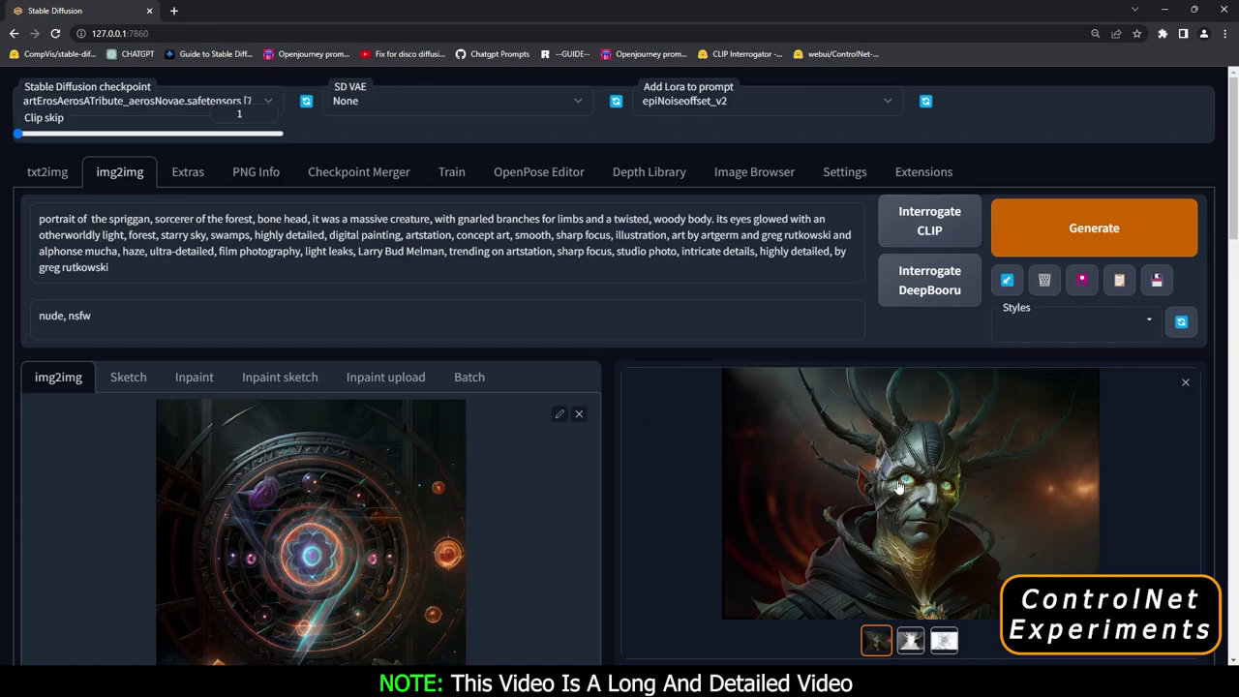
Step: Examine the combined depth and canny result at full size, and display its depth map
{"action": "left_click", "coordinate": [842, 411]}
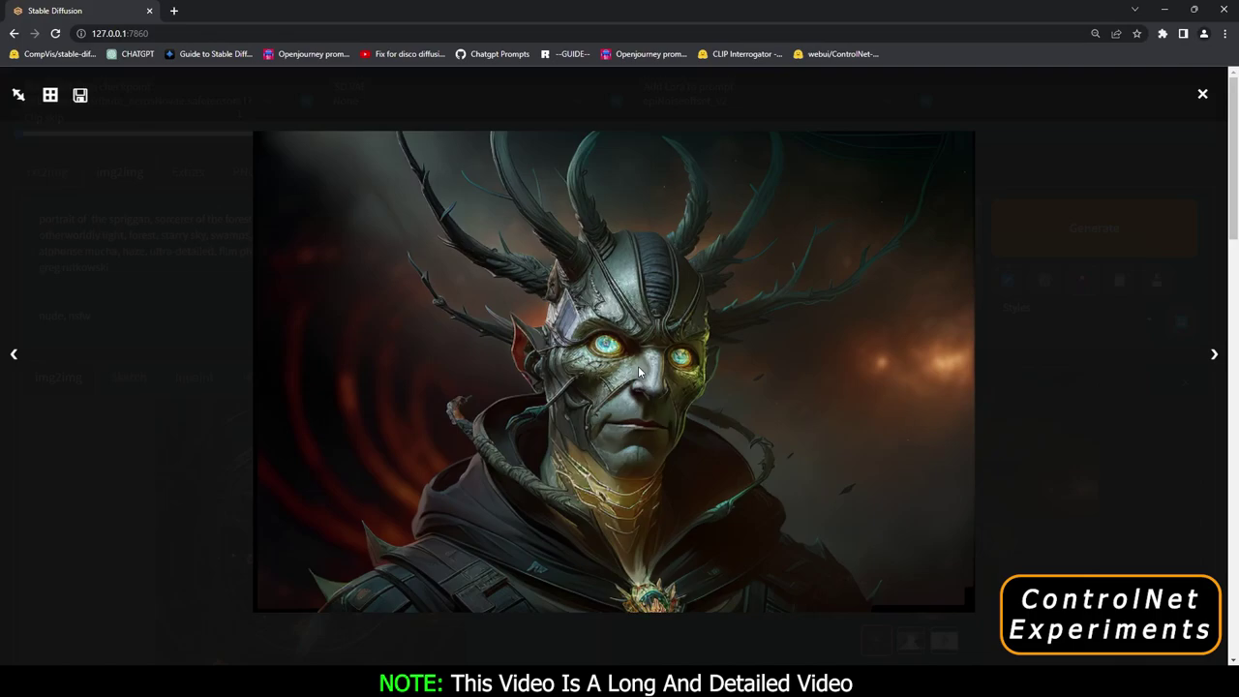
{"action": "key", "text": "Left"}
{"action": "left_click", "coordinate": [1136, 501]}
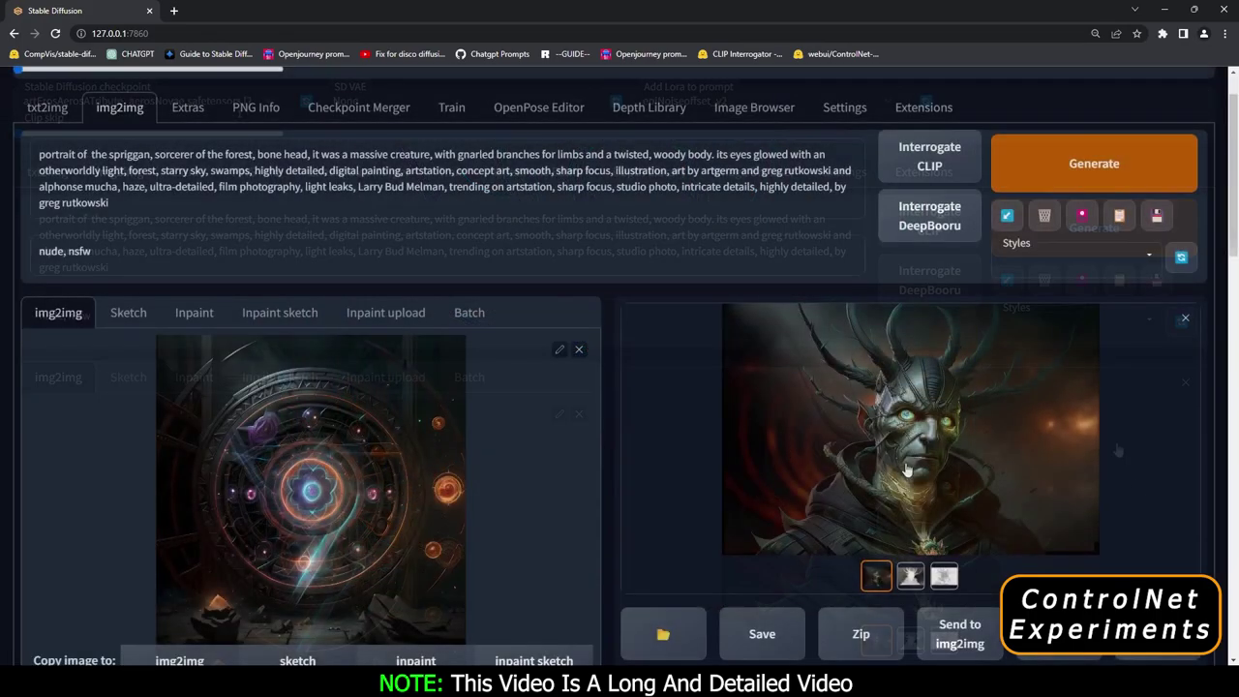
{"action": "left_click", "coordinate": [916, 579]}
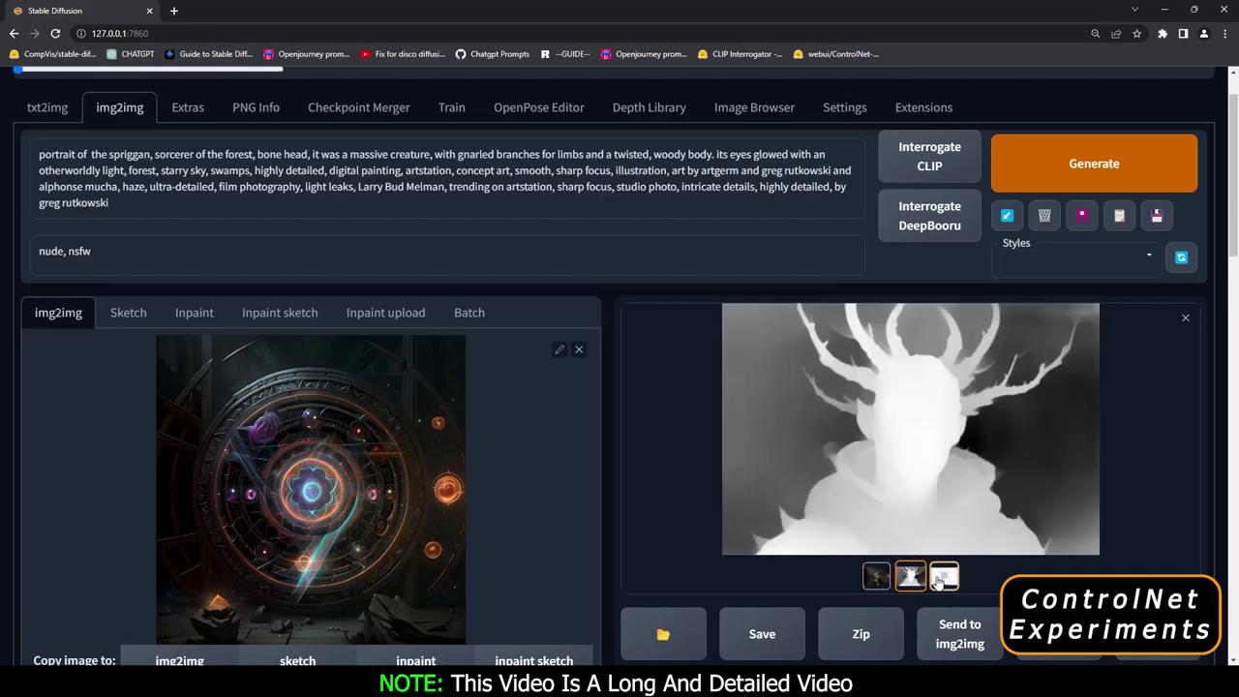
{"action": "left_click", "coordinate": [876, 576]}
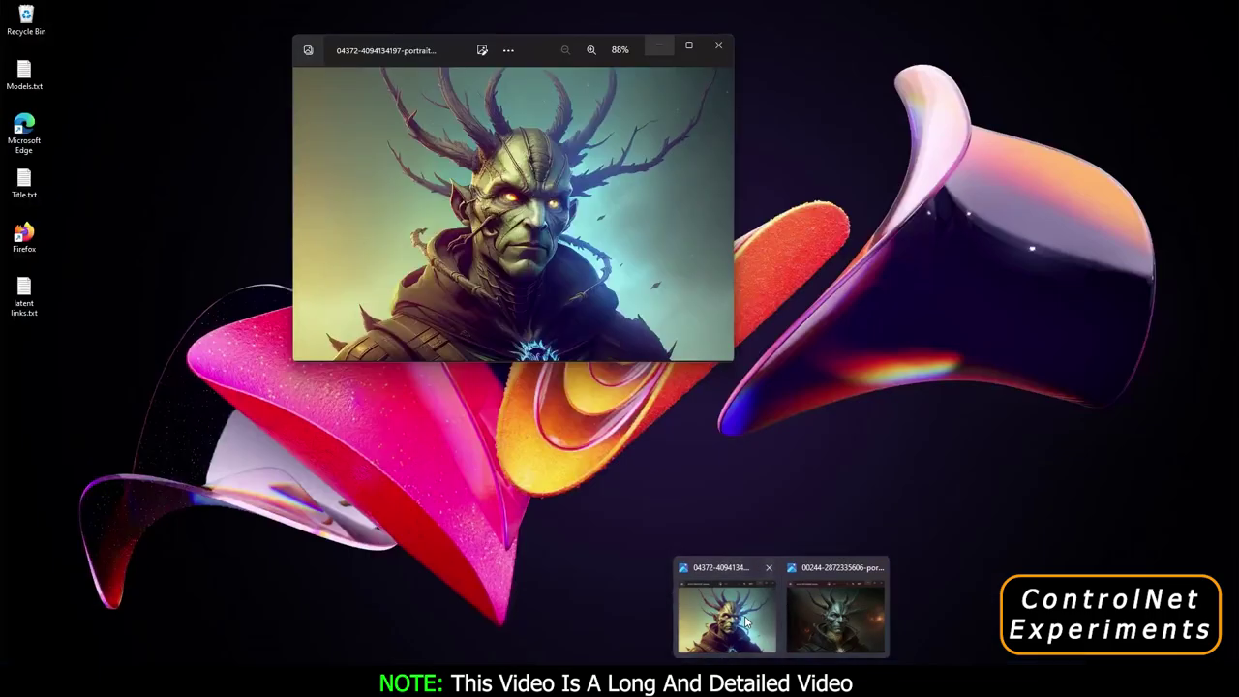
Step: Compare the combined result side by side with the original portrait, and minimize the image viewer
{"action": "left_click", "coordinate": [748, 619]}
{"action": "left_click_drag", "start_coordinate": [541, 50], "coordinate": [531, 274]}
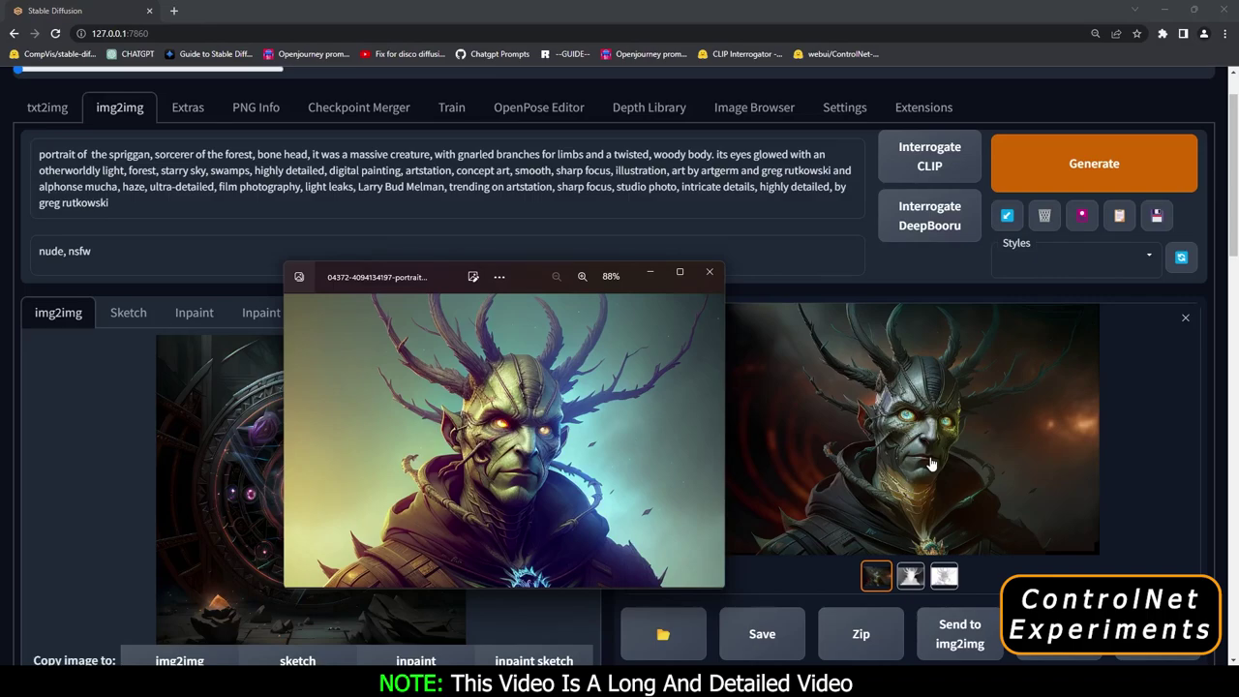
{"action": "scroll", "coordinate": [931, 465], "scroll_direction": "up", "scroll_amount": 2}
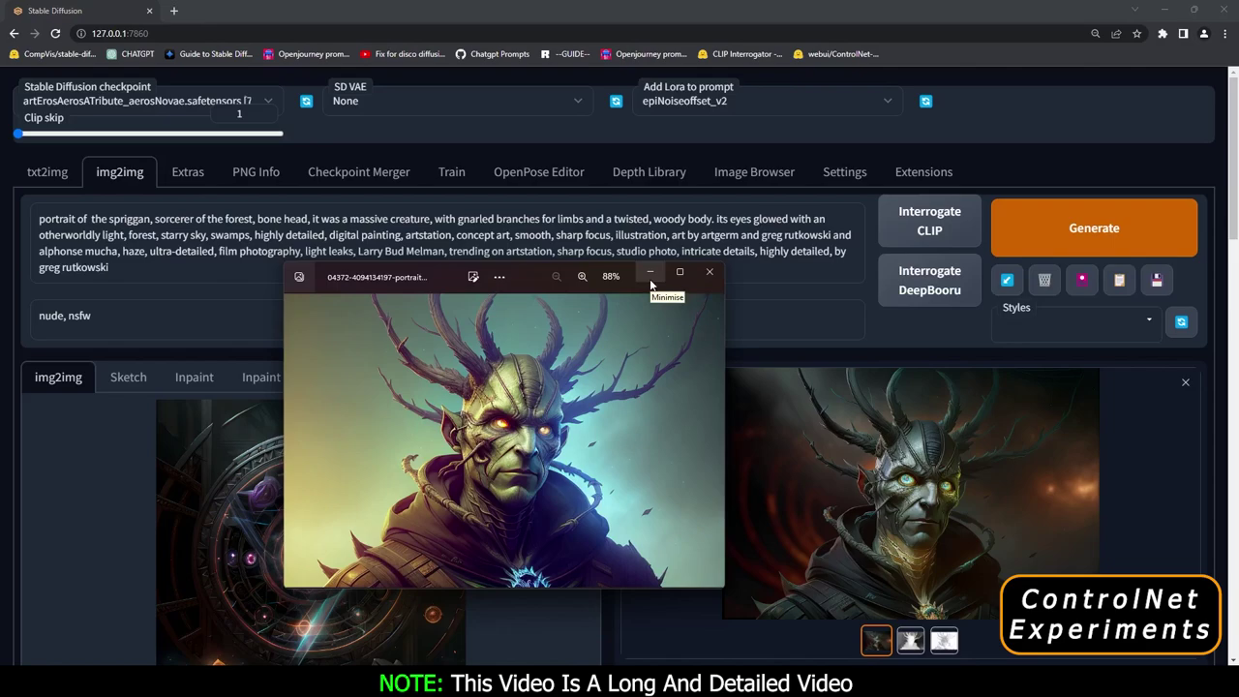
{"action": "left_click", "coordinate": [649, 274]}
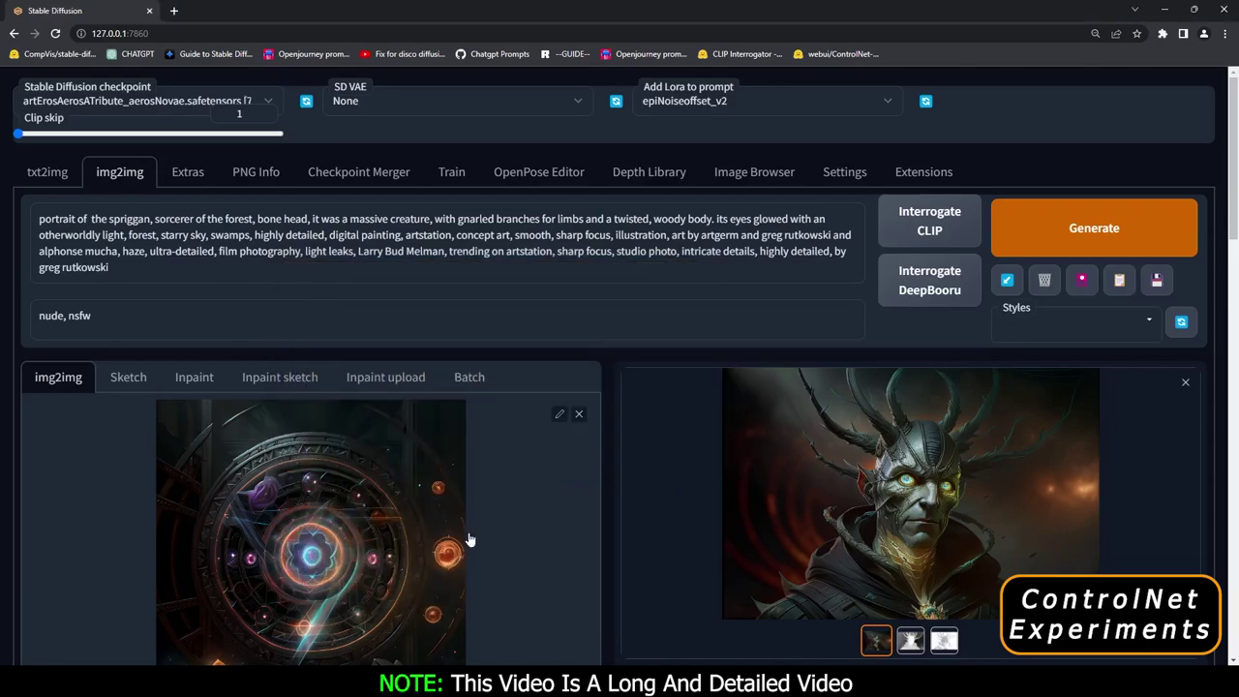
Step: Replace the img2img source image with the blue and red circular emblem and generate the portrait again
{"action": "scroll", "coordinate": [582, 393], "scroll_direction": "down", "scroll_amount": 1}
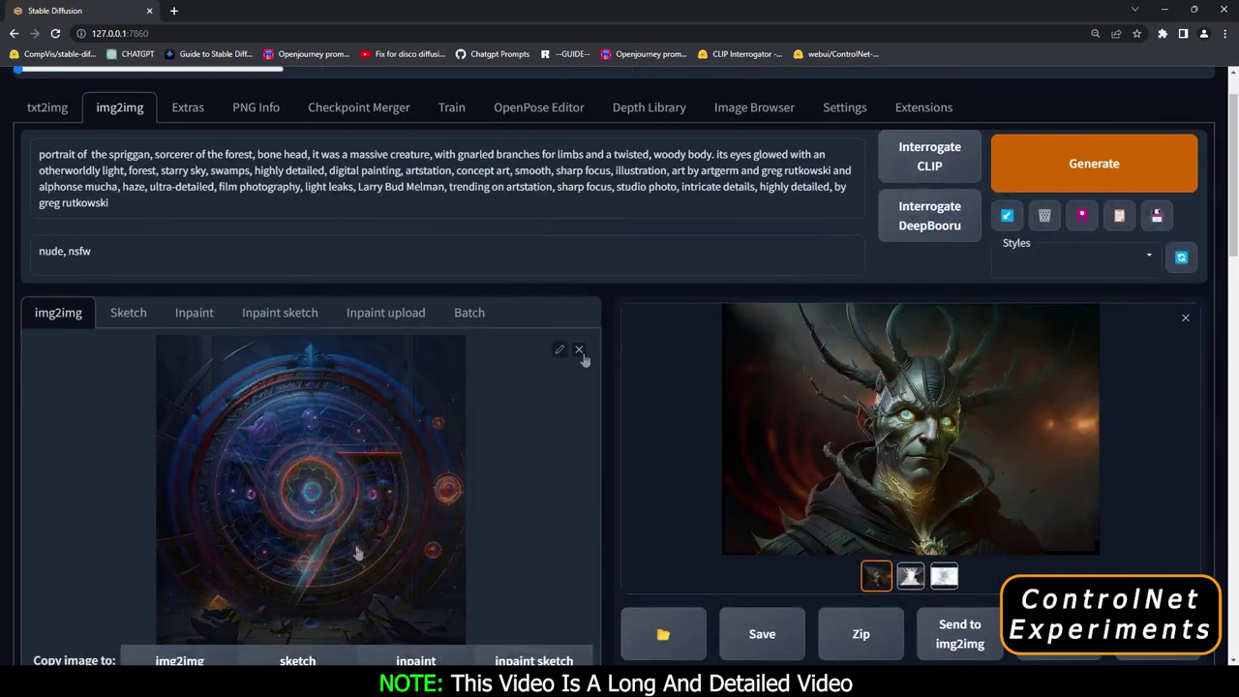
{"action": "scroll", "coordinate": [751, 123], "scroll_direction": "up", "scroll_amount": 1}
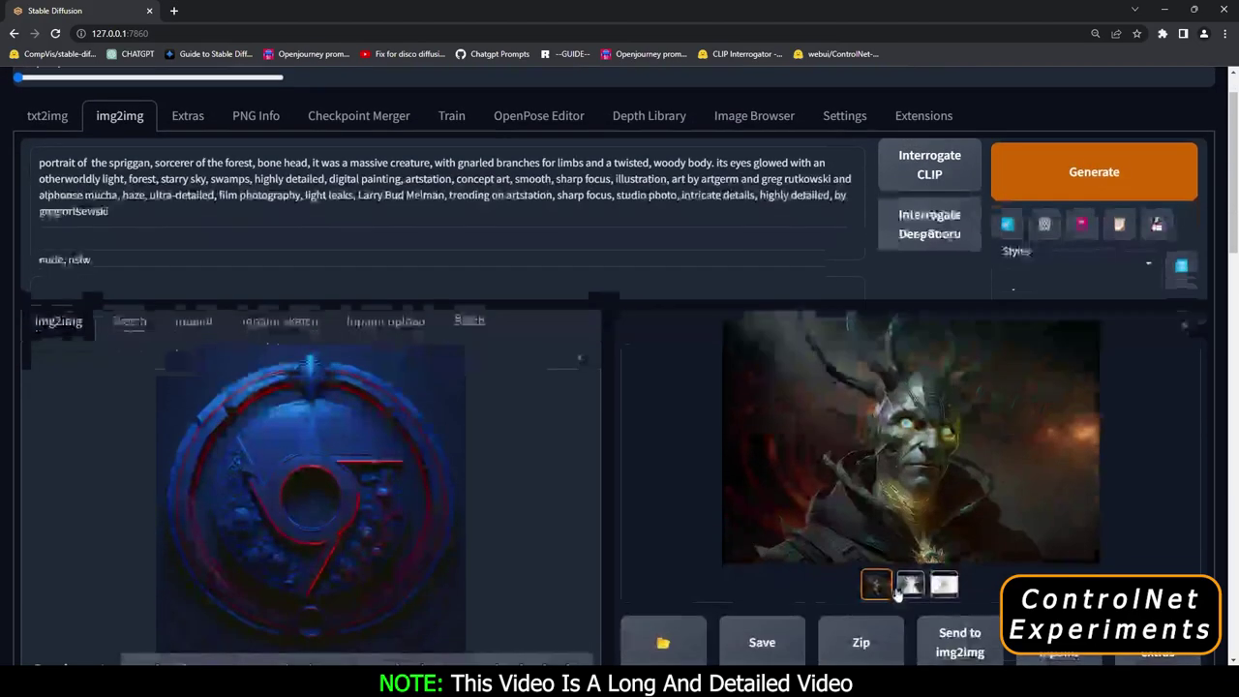
{"action": "scroll", "coordinate": [775, 387], "scroll_direction": "down", "scroll_amount": 1}
Step: View the depth and canny maps in the output gallery, and return to the generated portrait
{"action": "left_click", "coordinate": [910, 576]}
{"action": "left_click", "coordinate": [944, 576]}
{"action": "left_click", "coordinate": [909, 575]}
{"action": "left_click", "coordinate": [877, 578]}
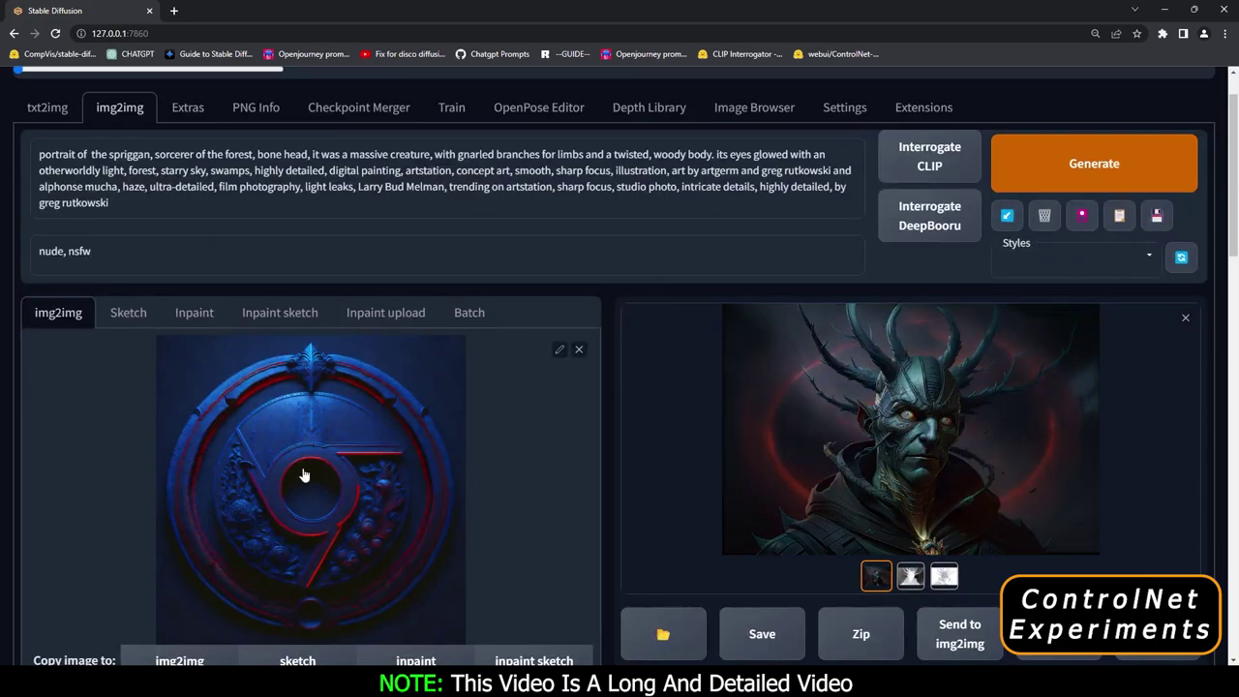
Step: Compare the new portrait with its emblem source image at full size, and display its depth and canny maps
{"action": "scroll", "coordinate": [674, 477], "scroll_direction": "up", "scroll_amount": 1}
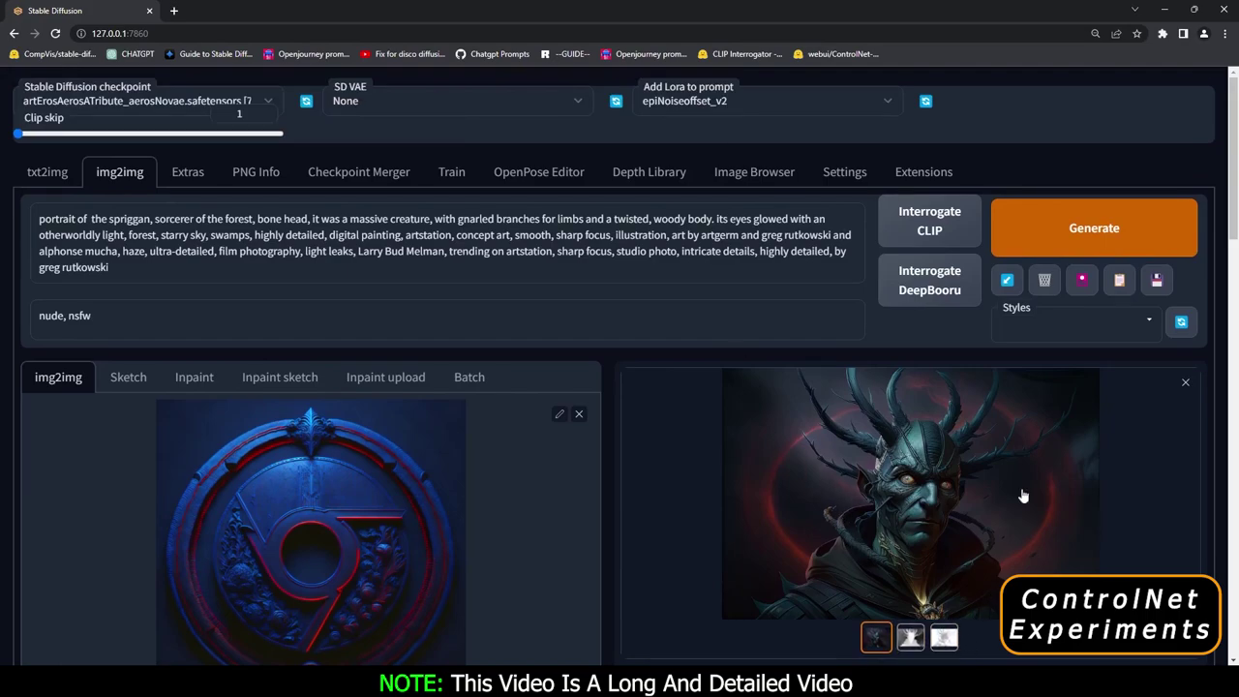
{"action": "scroll", "coordinate": [1022, 494], "scroll_direction": "down", "scroll_amount": 2}
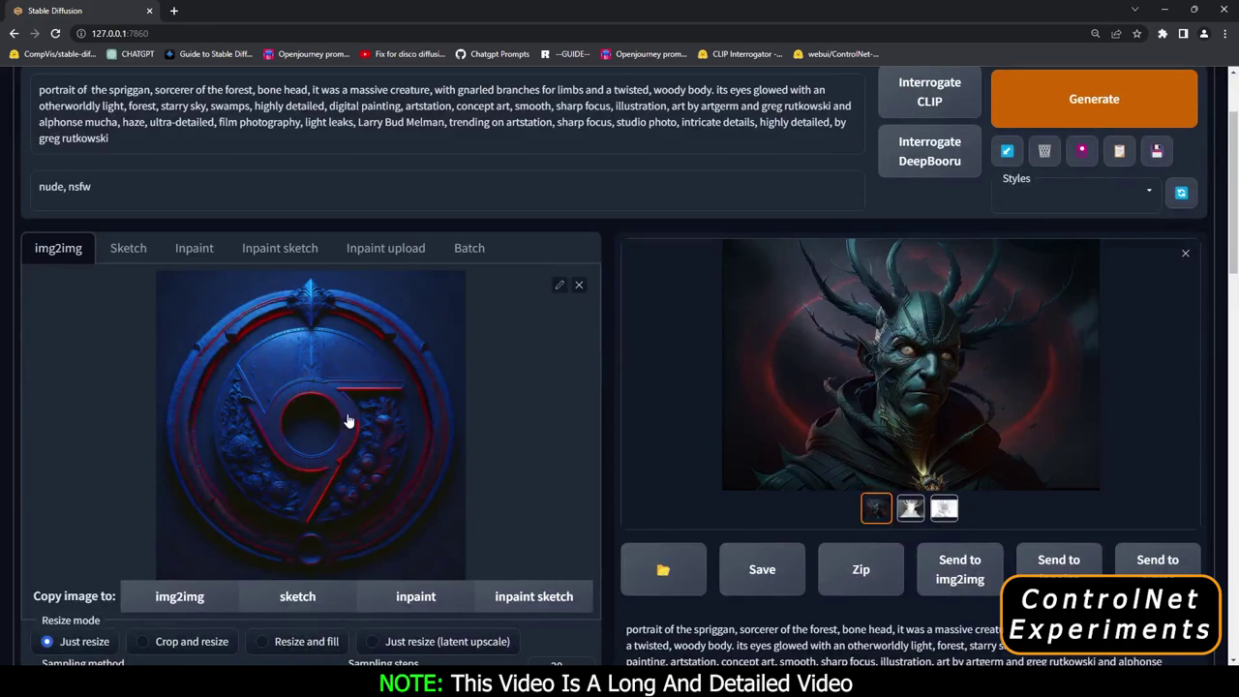
{"action": "left_click", "coordinate": [945, 372]}
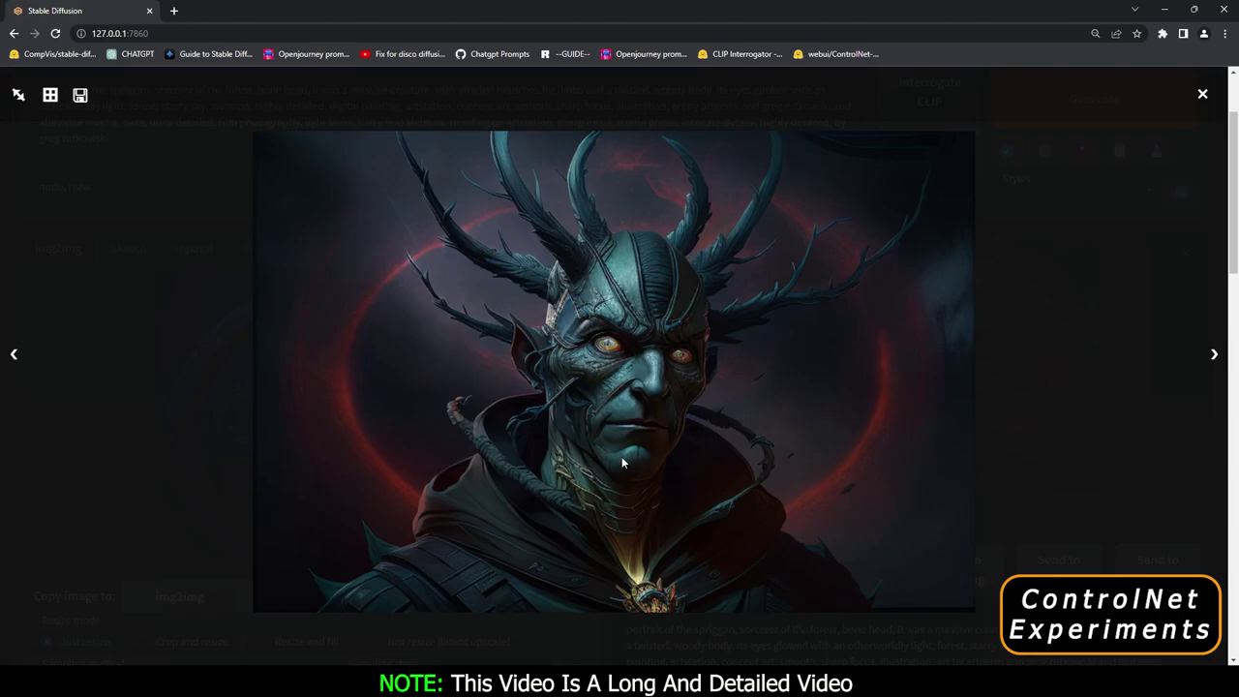
{"action": "left_click", "coordinate": [1119, 491]}
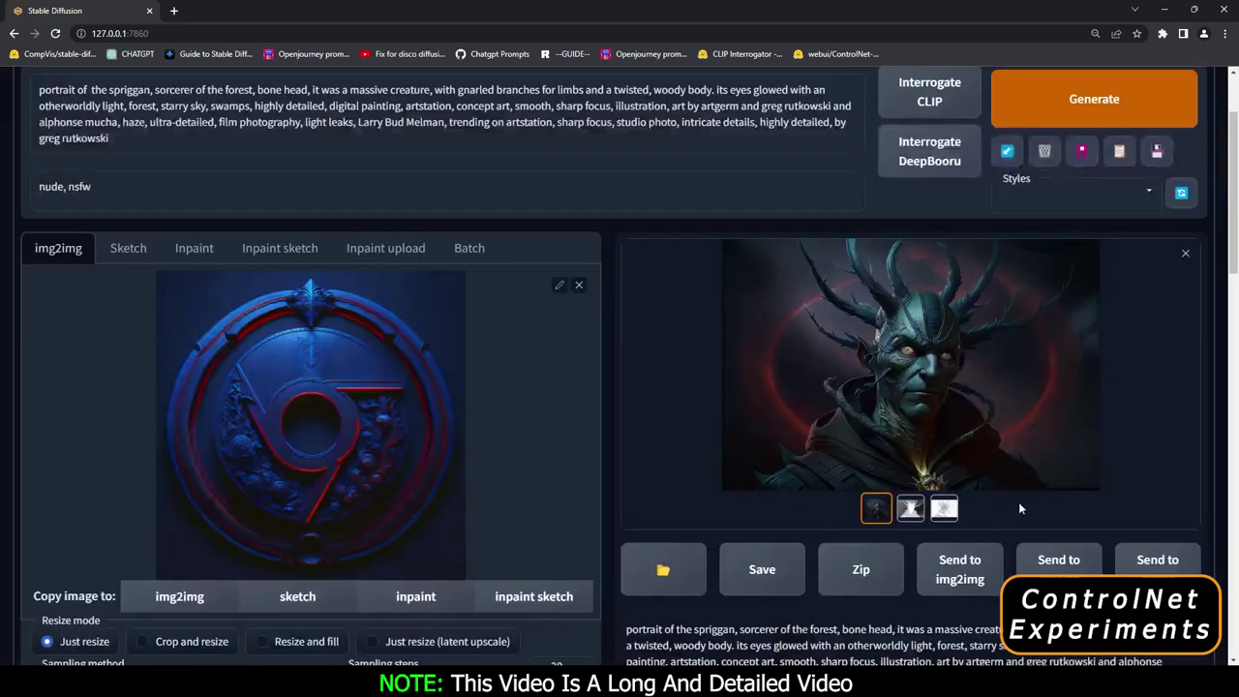
{"action": "left_click", "coordinate": [909, 507]}
{"action": "left_click", "coordinate": [943, 507]}
{"action": "left_click", "coordinate": [910, 507]}
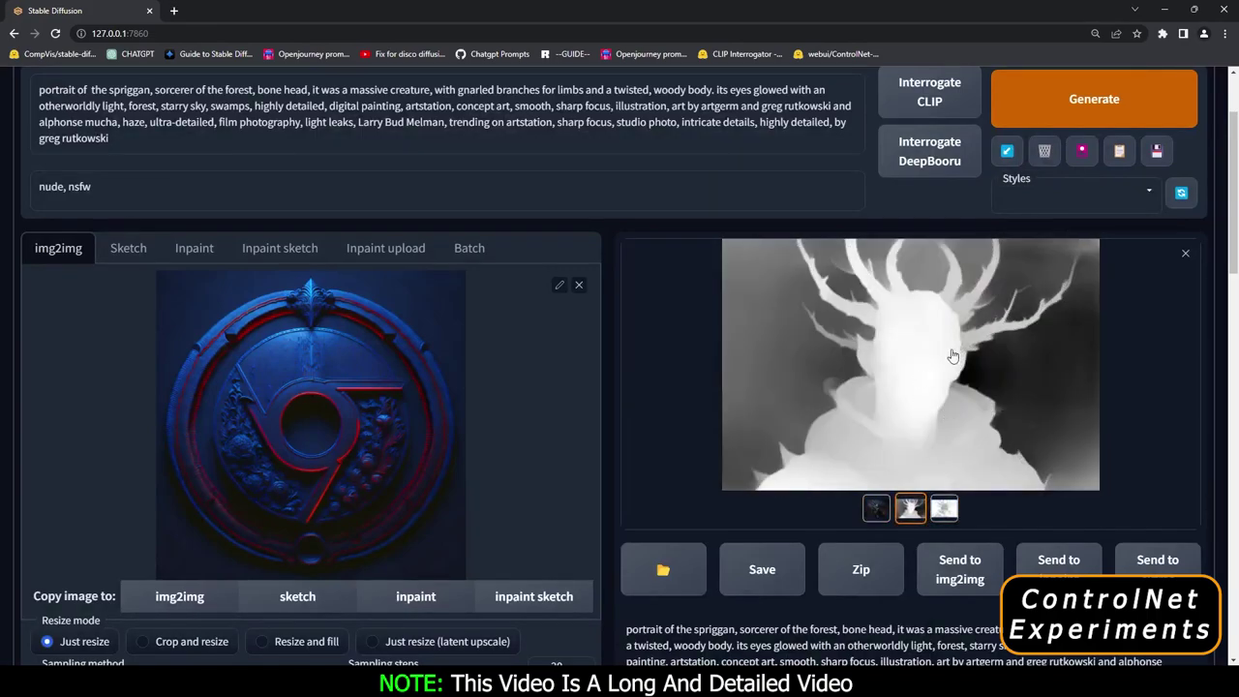
Step: Compare the depth and canny maps with the original spriggan portrait, and return to the generated portrait in the output gallery
{"action": "left_click", "coordinate": [921, 516]}
{"action": "left_click", "coordinate": [943, 507]}
{"action": "left_click", "coordinate": [913, 509]}
{"action": "left_click", "coordinate": [944, 507]}
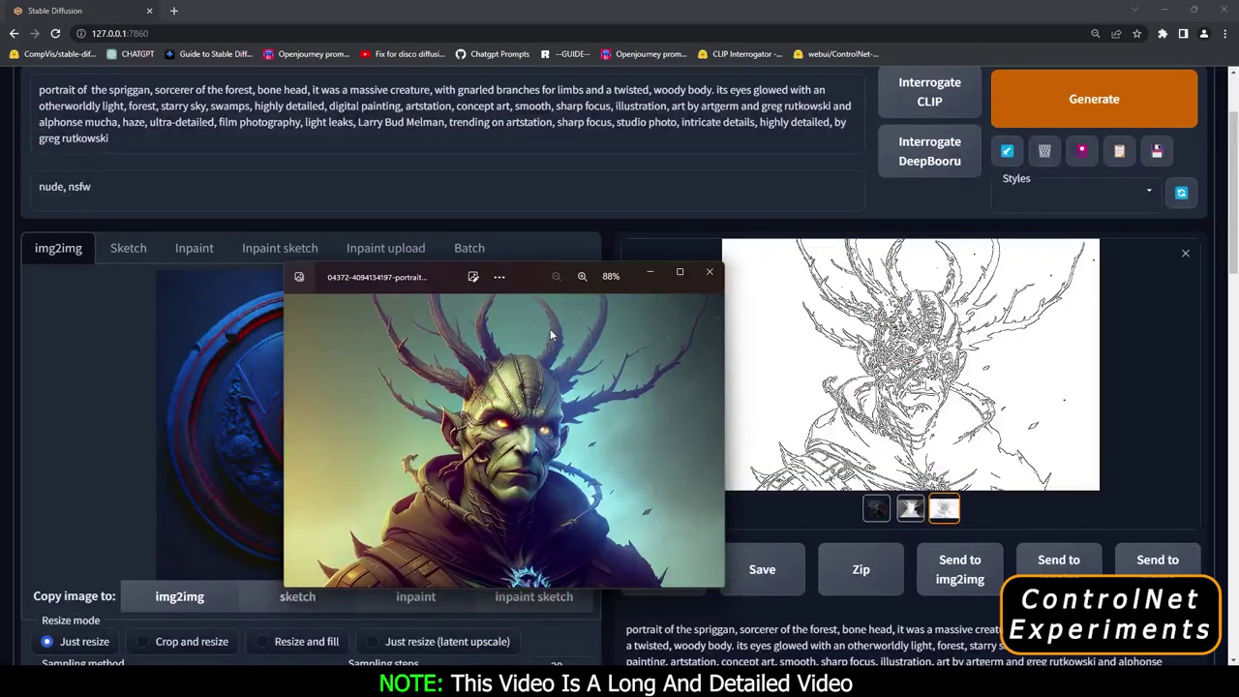
{"action": "left_click_drag", "start_coordinate": [522, 276], "coordinate": [512, 205]}
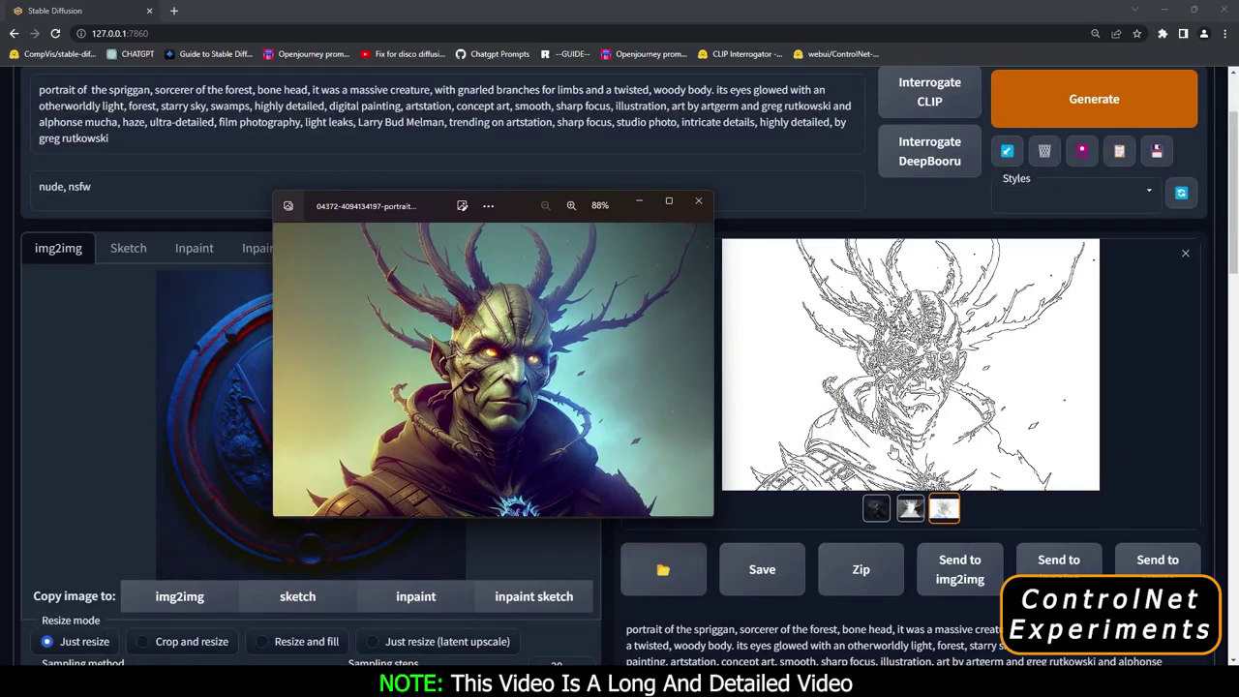
{"action": "left_click", "coordinate": [909, 507]}
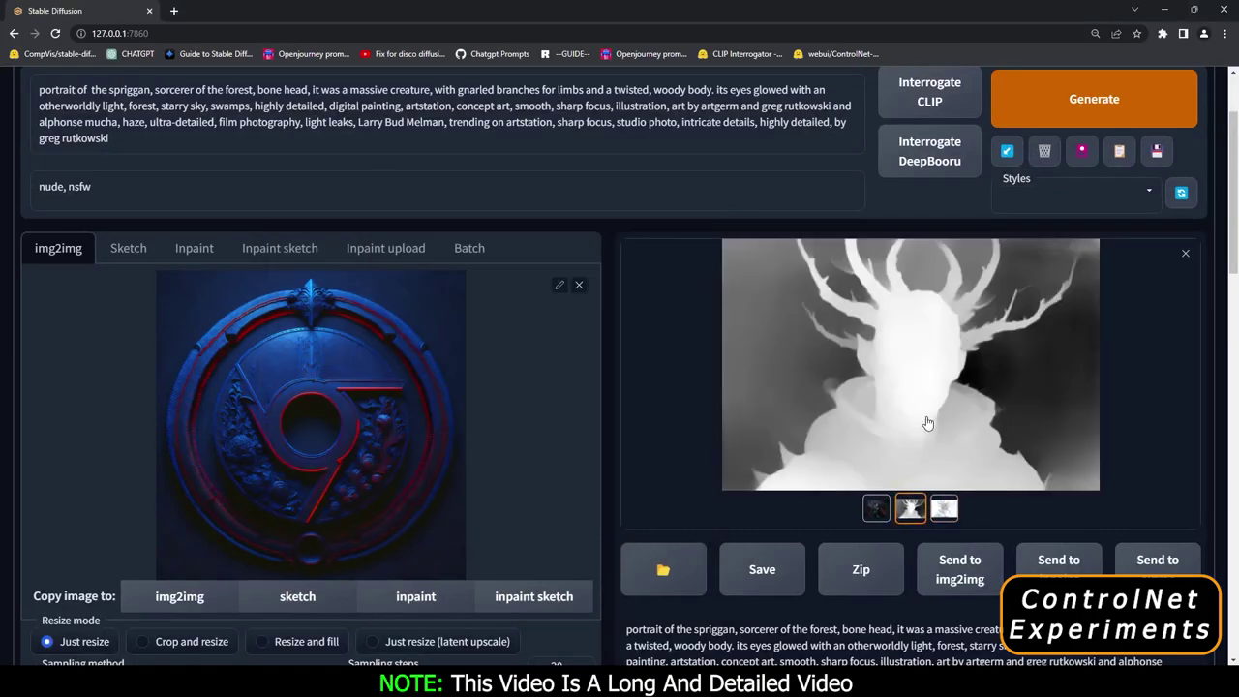
{"action": "left_click", "coordinate": [877, 508]}
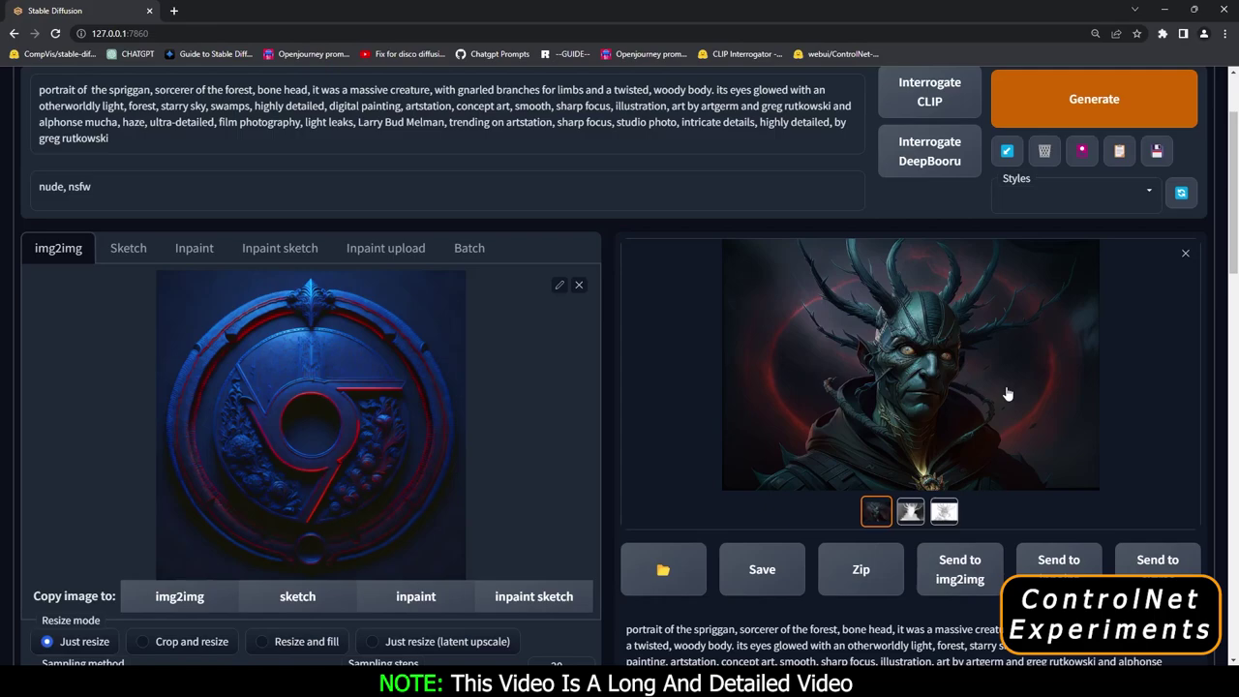
Step: Replace the img2img source image with the green emblem 00118-527649211.png and generate the portrait again
{"action": "left_click", "coordinate": [579, 286]}
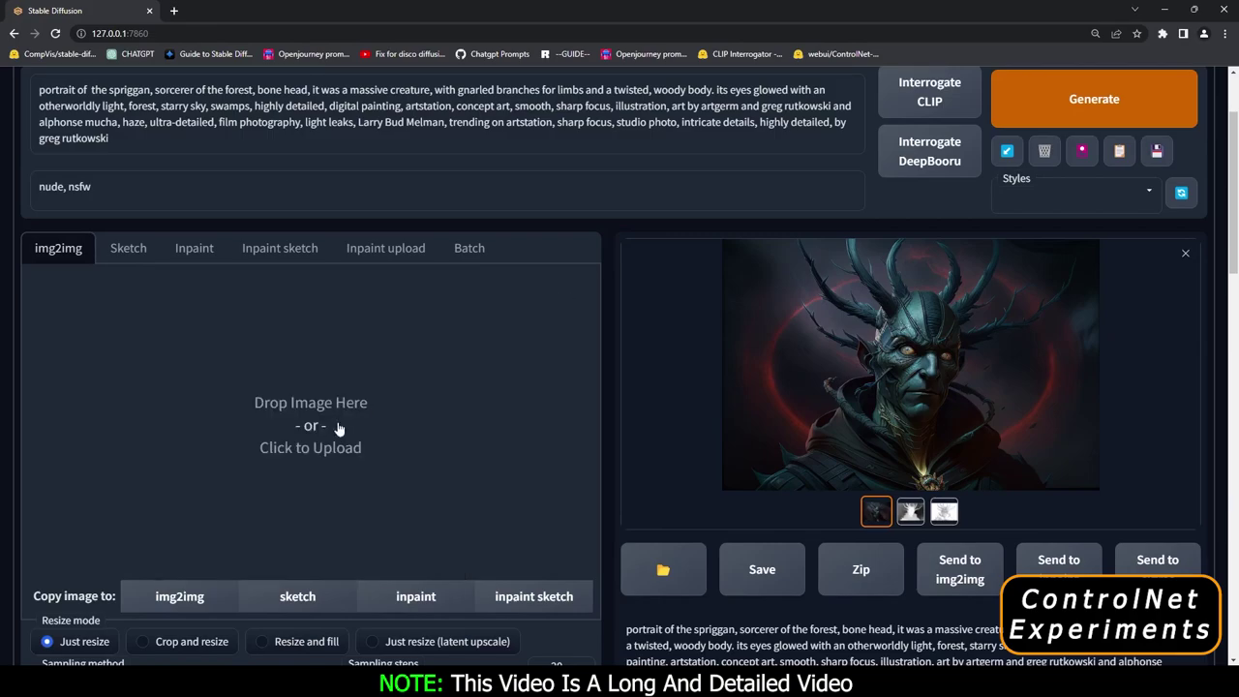
{"action": "left_click", "coordinate": [585, 421]}
{"action": "left_click", "coordinate": [727, 180]}
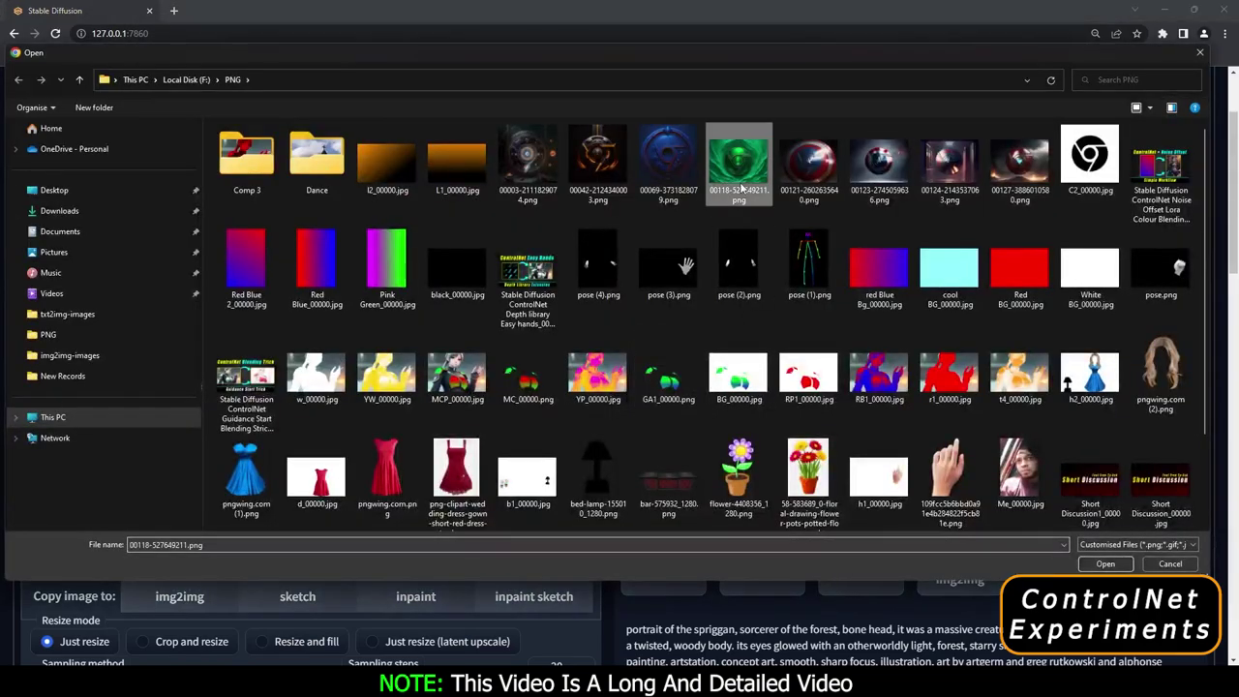
{"action": "left_click", "coordinate": [1105, 563]}
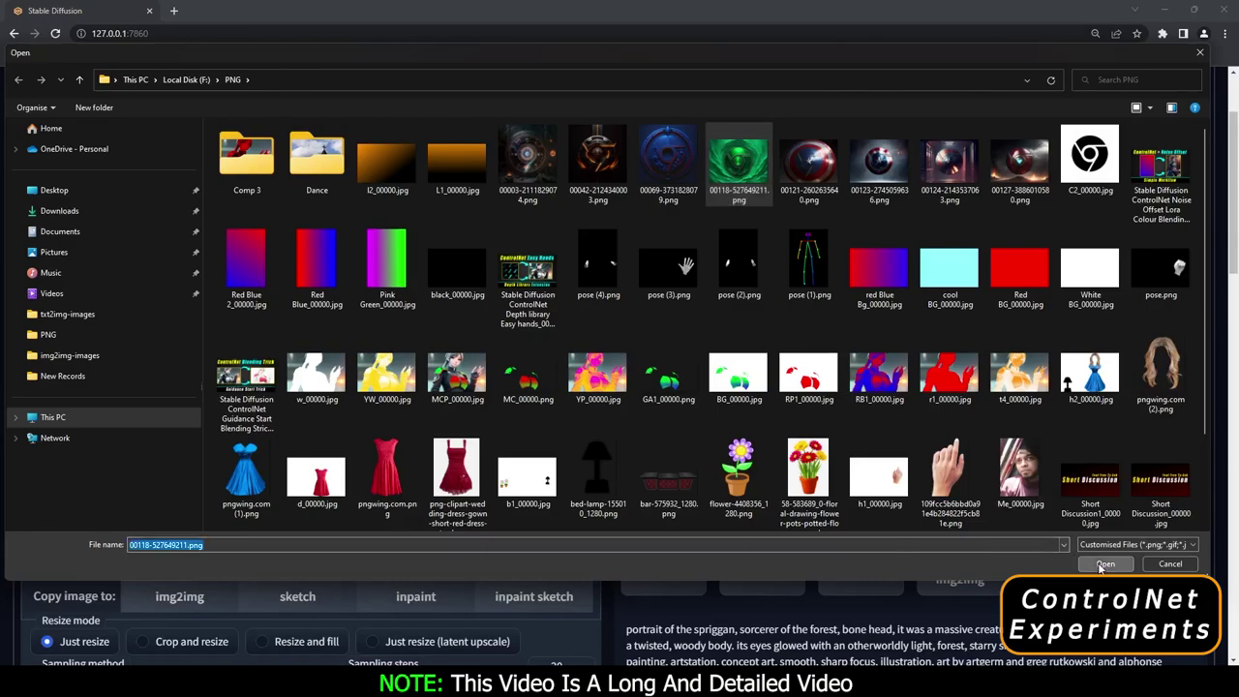
{"action": "scroll", "coordinate": [895, 459], "scroll_direction": "up", "scroll_amount": 1}
{"action": "scroll", "coordinate": [894, 459], "scroll_direction": "up", "scroll_amount": 1}
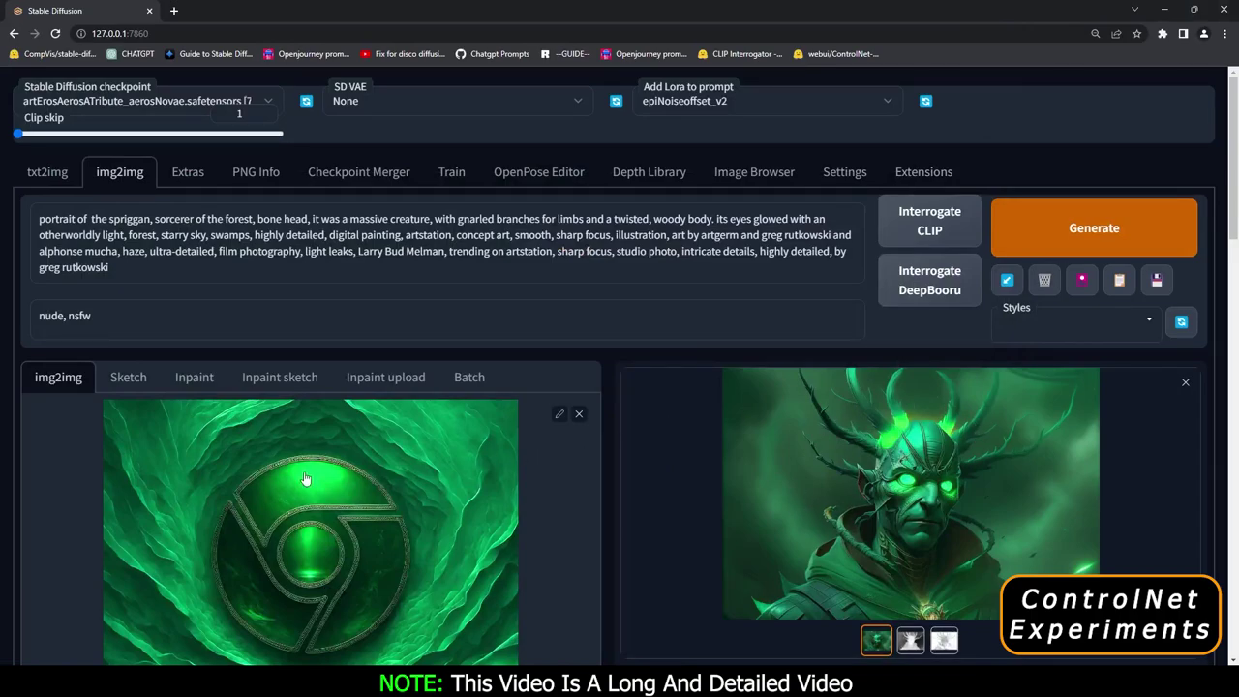
{"action": "scroll", "coordinate": [280, 537], "scroll_direction": "down", "scroll_amount": 2}
{"action": "scroll", "coordinate": [844, 524], "scroll_direction": "up", "scroll_amount": 2}
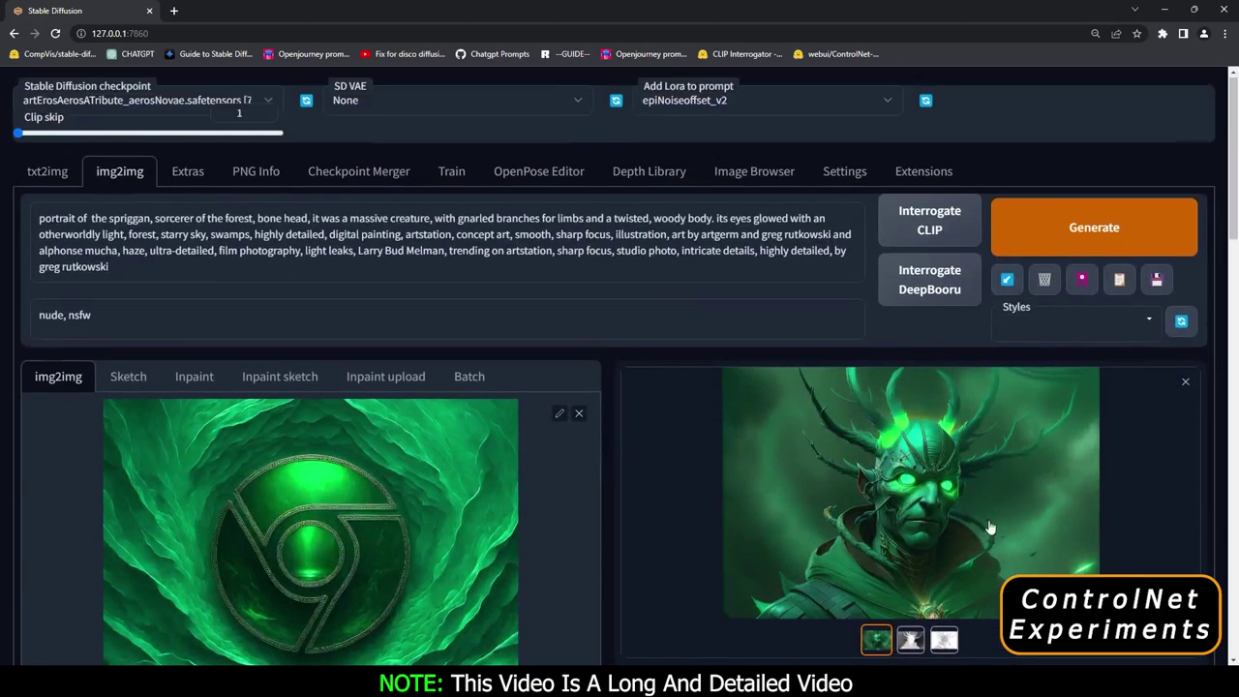
Step: Review the source image, preprocessor and model of both ControlNet units, depth and canny, and return to the generated green portrait
{"action": "left_click", "coordinate": [898, 482]}
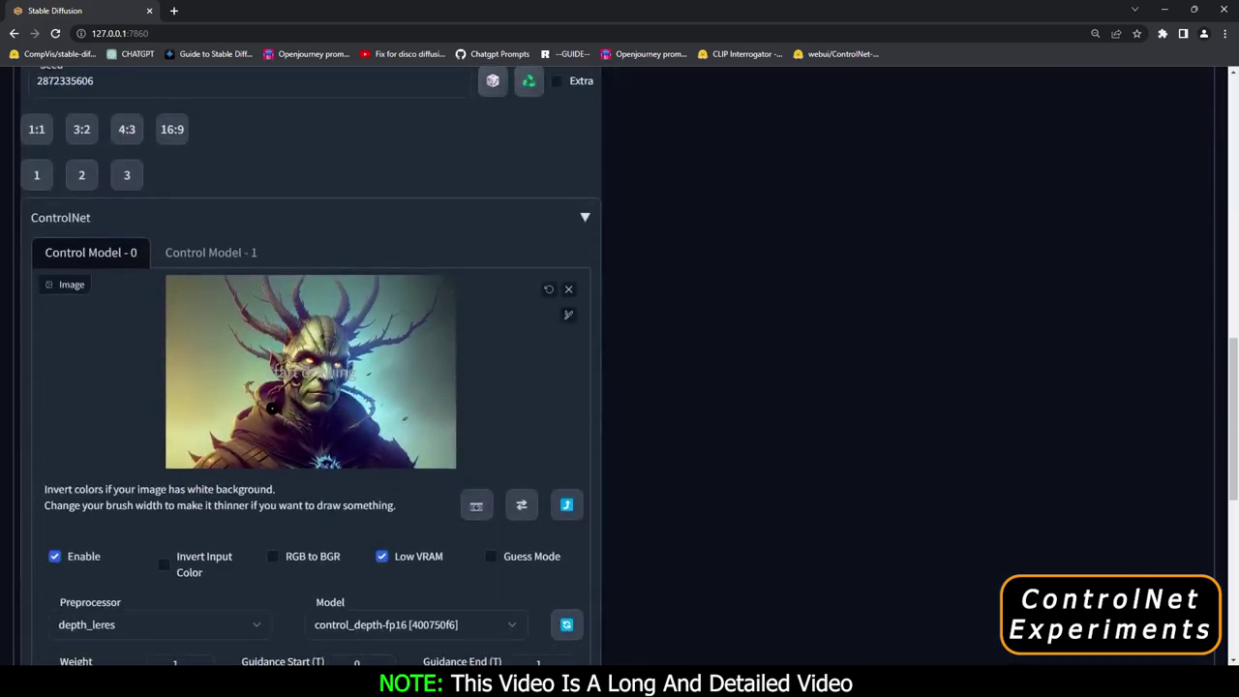
{"action": "left_click", "coordinate": [215, 253]}
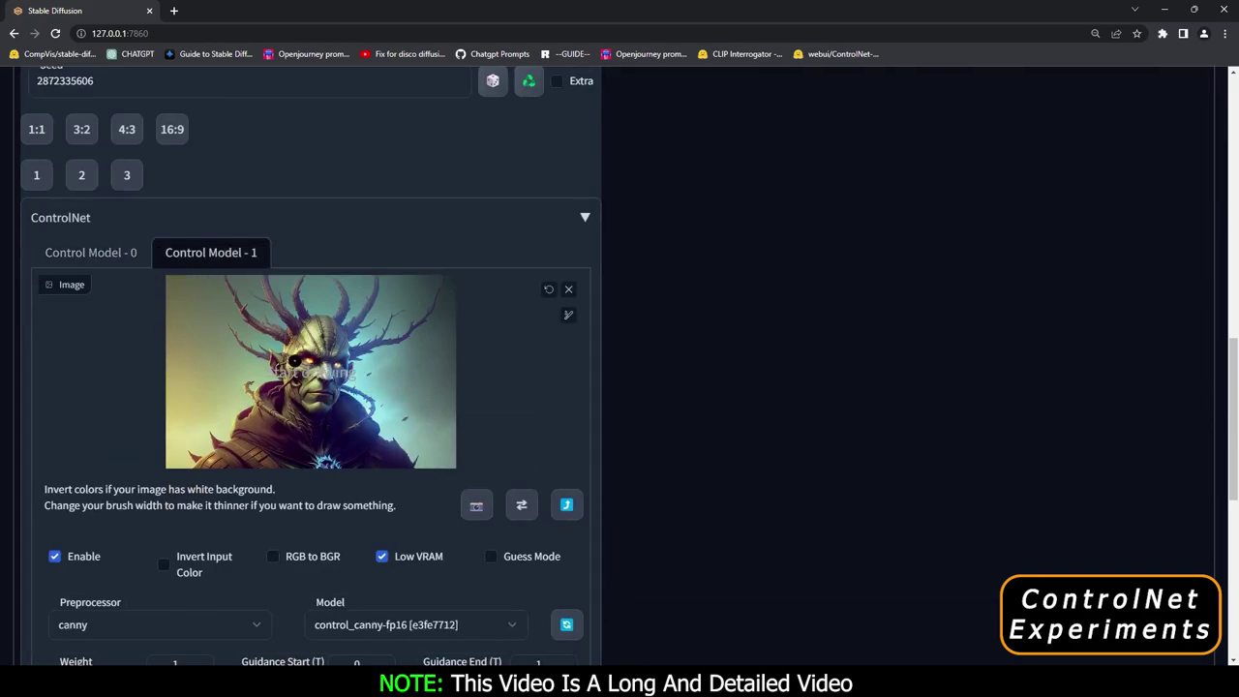
{"action": "left_click", "coordinate": [96, 253]}
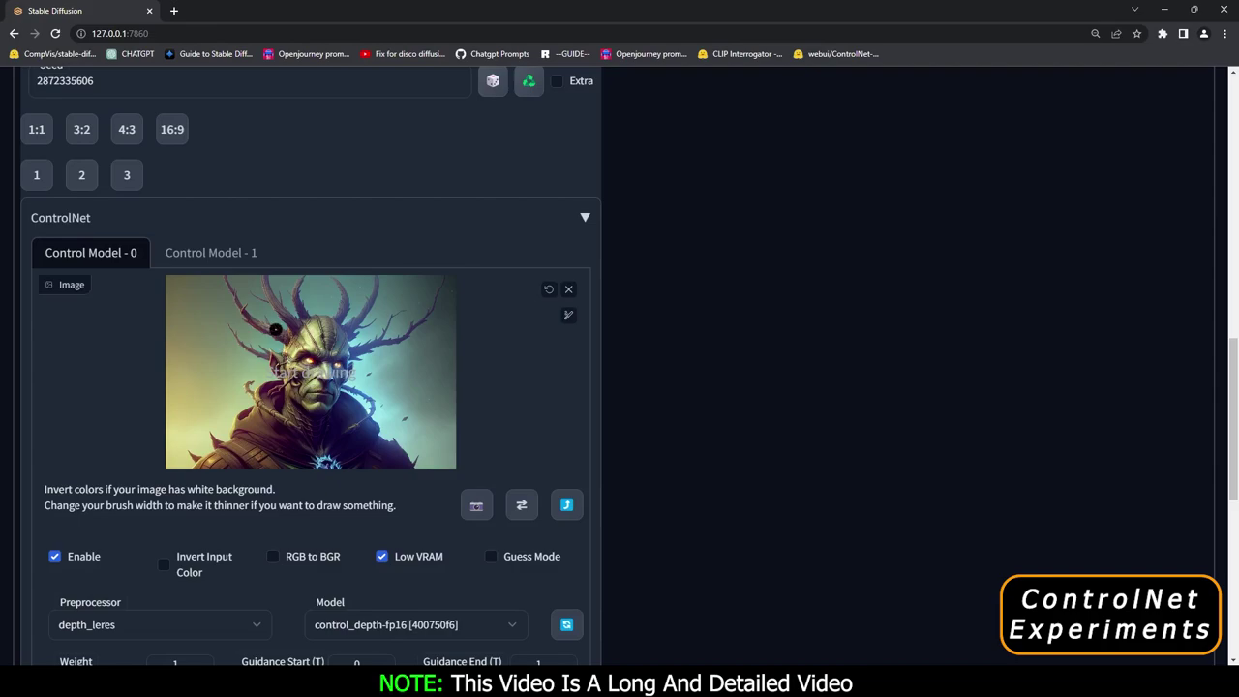
{"action": "left_click", "coordinate": [211, 252]}
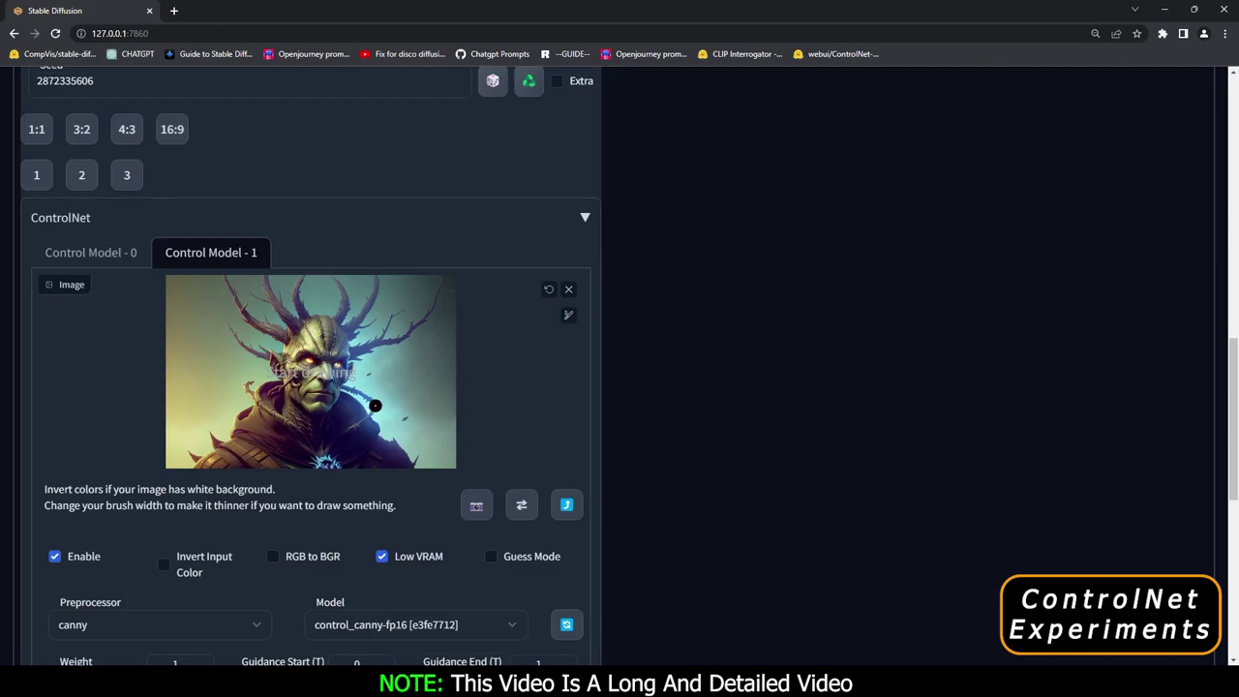
{"action": "scroll", "coordinate": [795, 505], "scroll_direction": "up", "scroll_amount": 10}
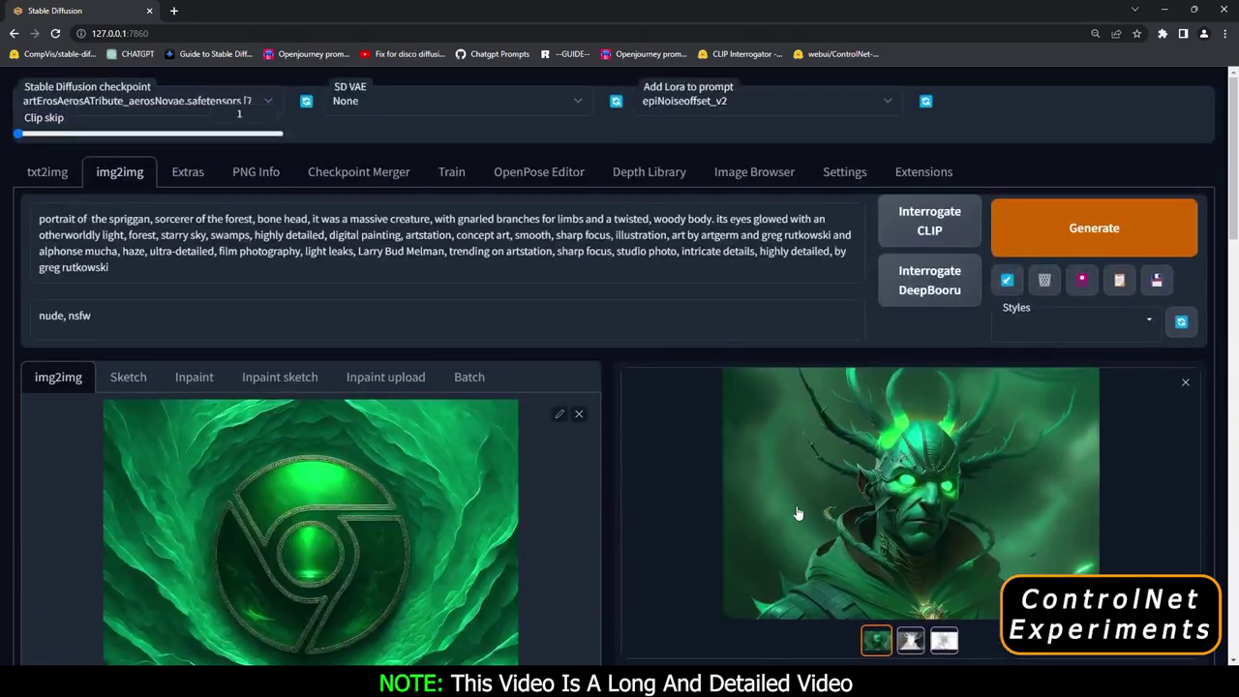